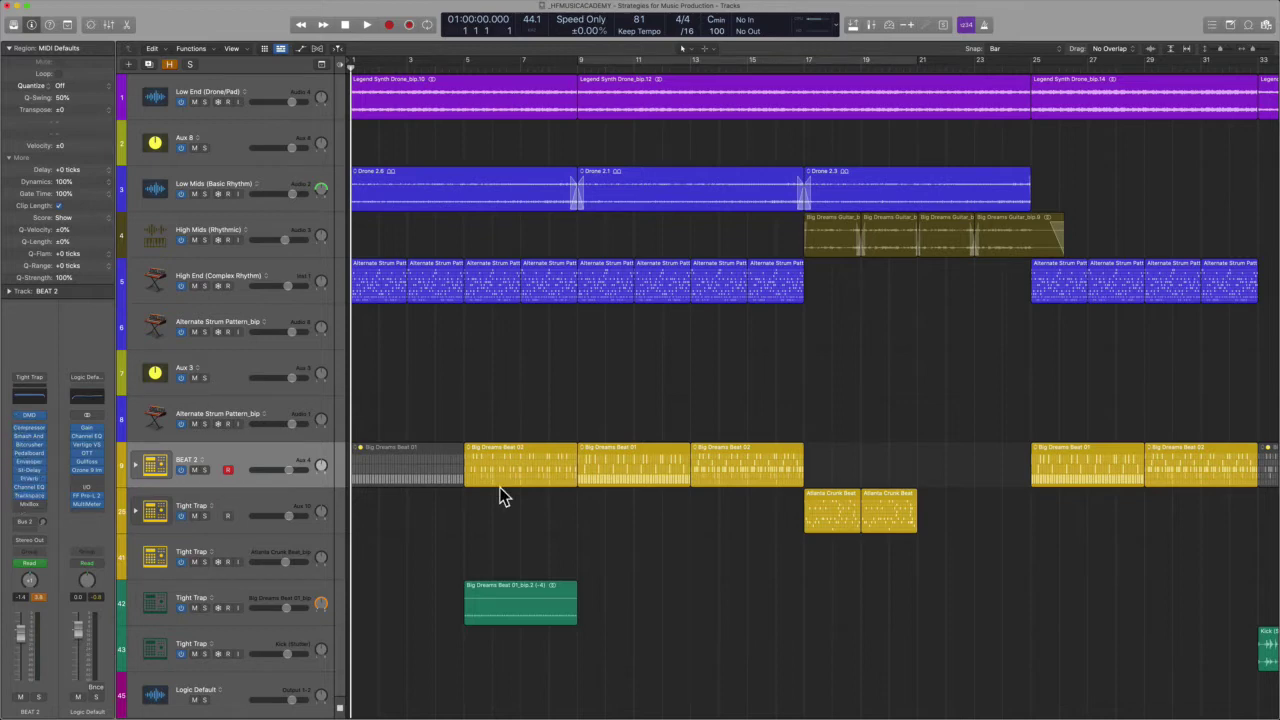
- Select the Big Dreams Beat 01 region at bar 9 and play the arrangement from there
left_click(613, 464)
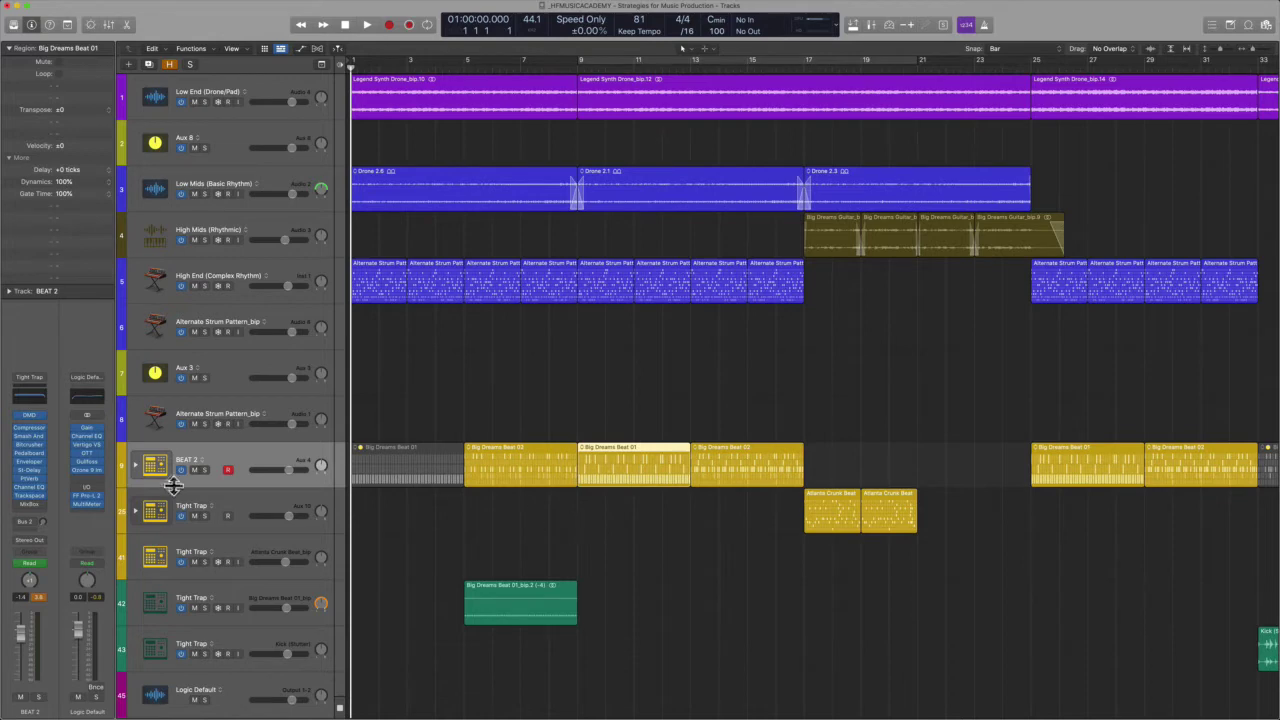
key("shift+space")
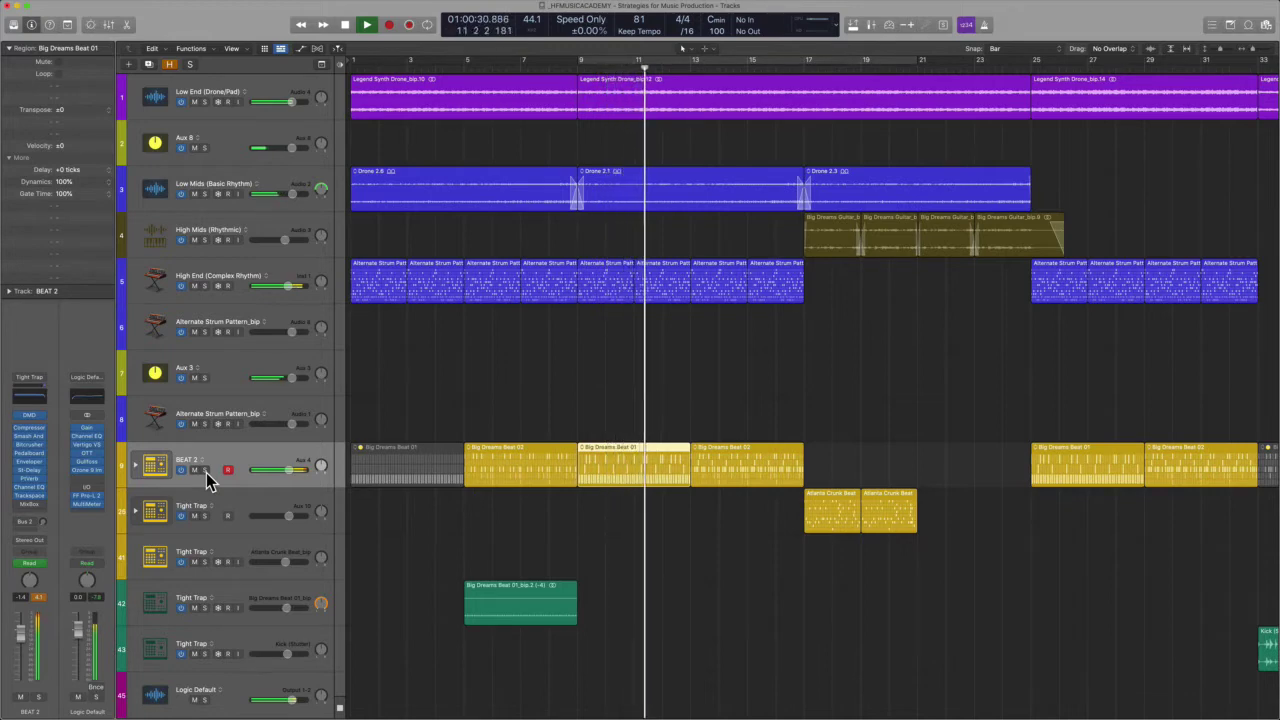
key("space")
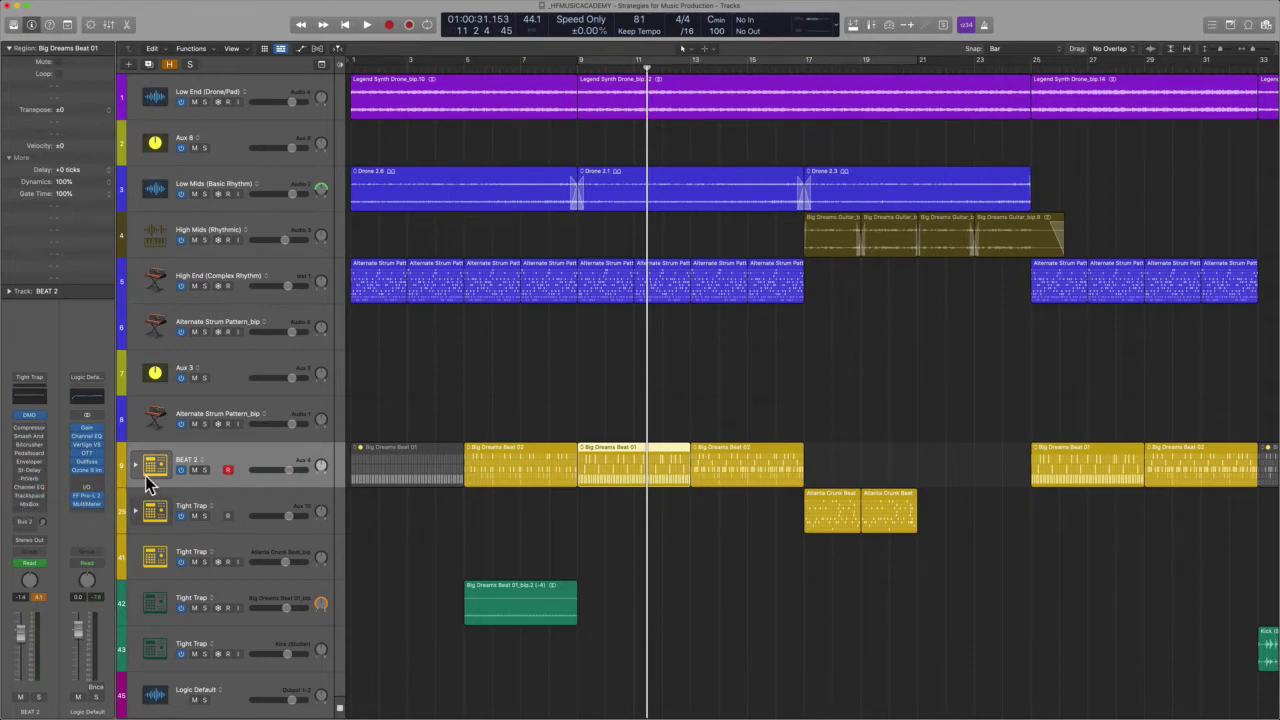
- Solo the BEAT 2 track and audition it while switching its effect inserts on
left_click(206, 470)
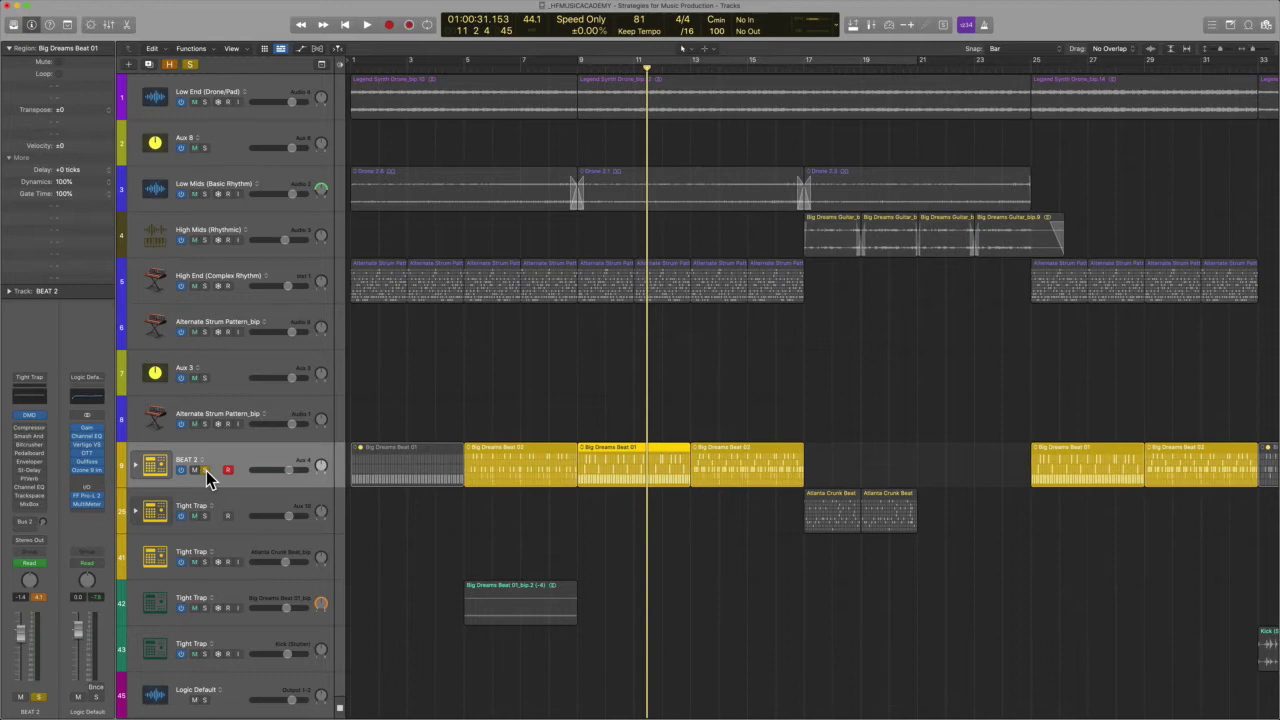
key("space")
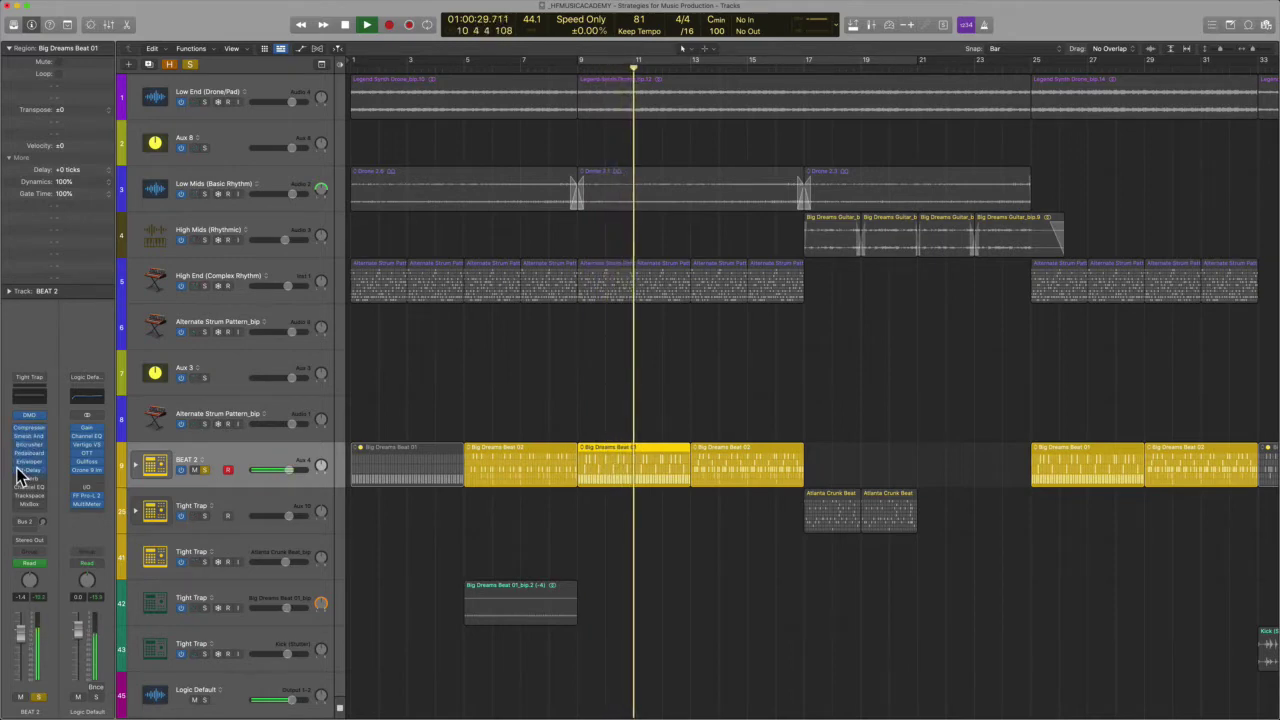
key("space")
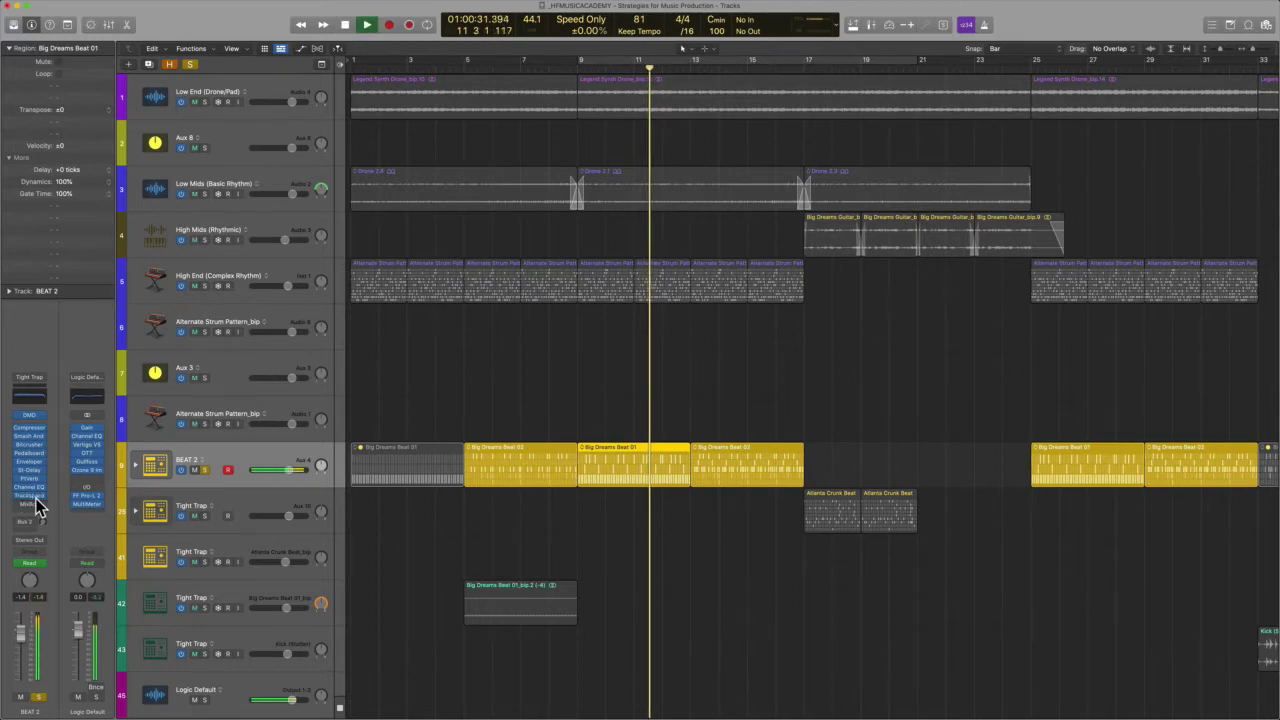
key("space")
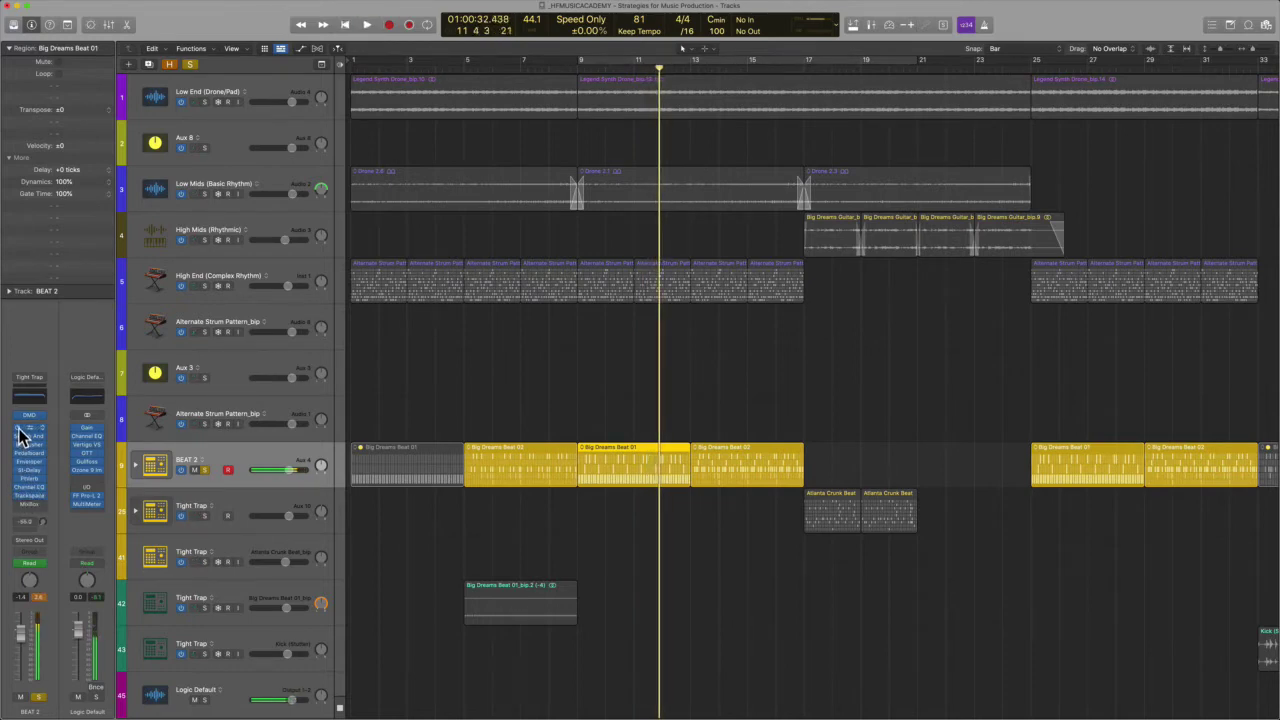
- Open the MixBox insert on the BEAT 2 channel and look through the effect categories for its first slot
left_click(30, 508)
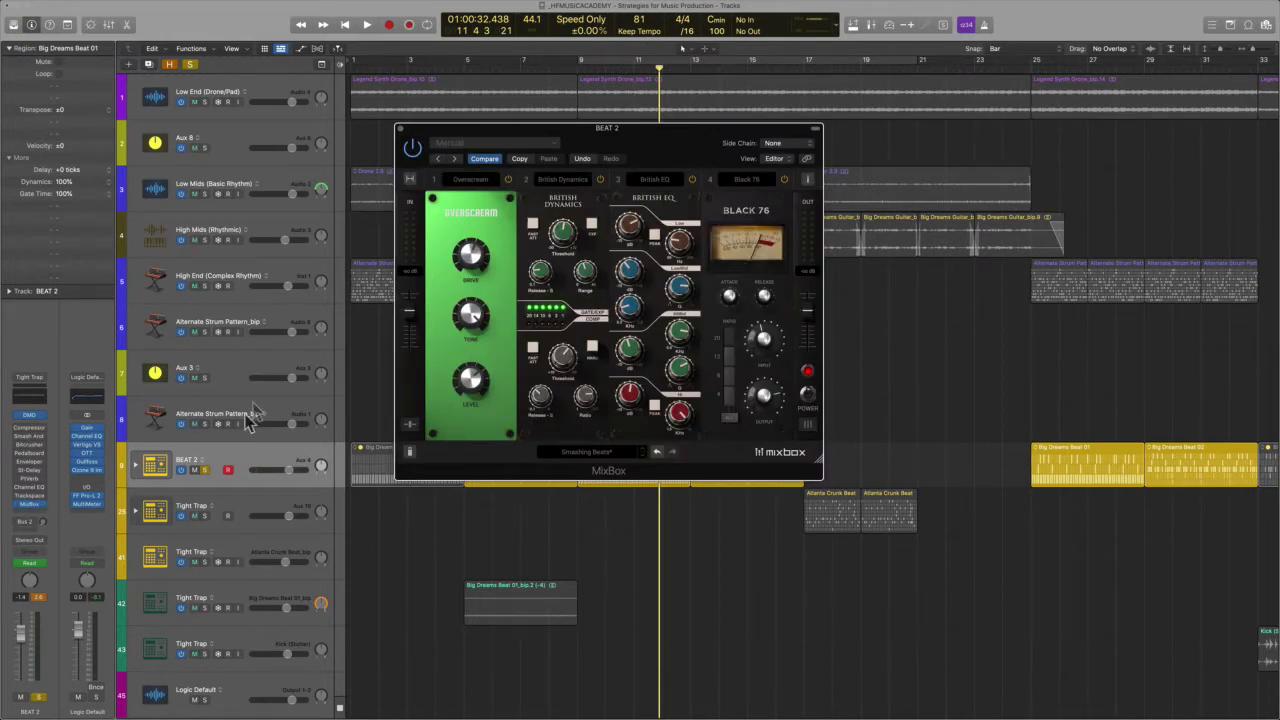
left_click(473, 203)
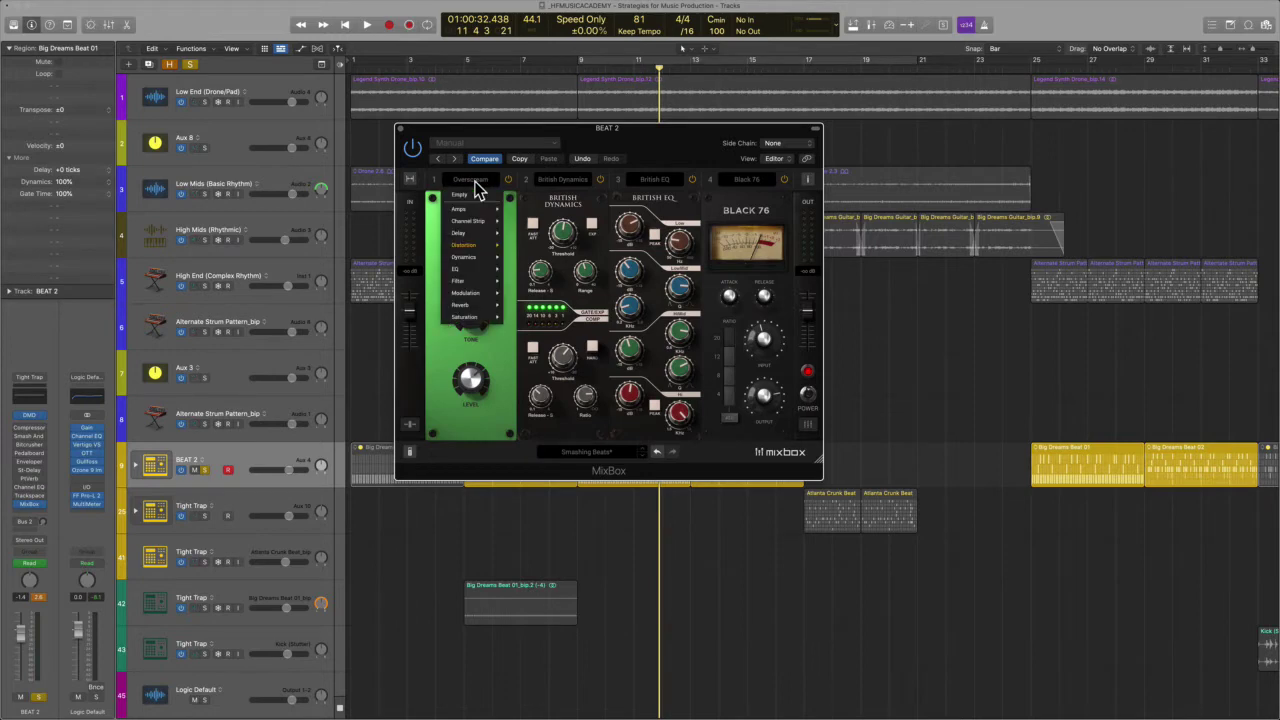
mouse_move(483, 309)
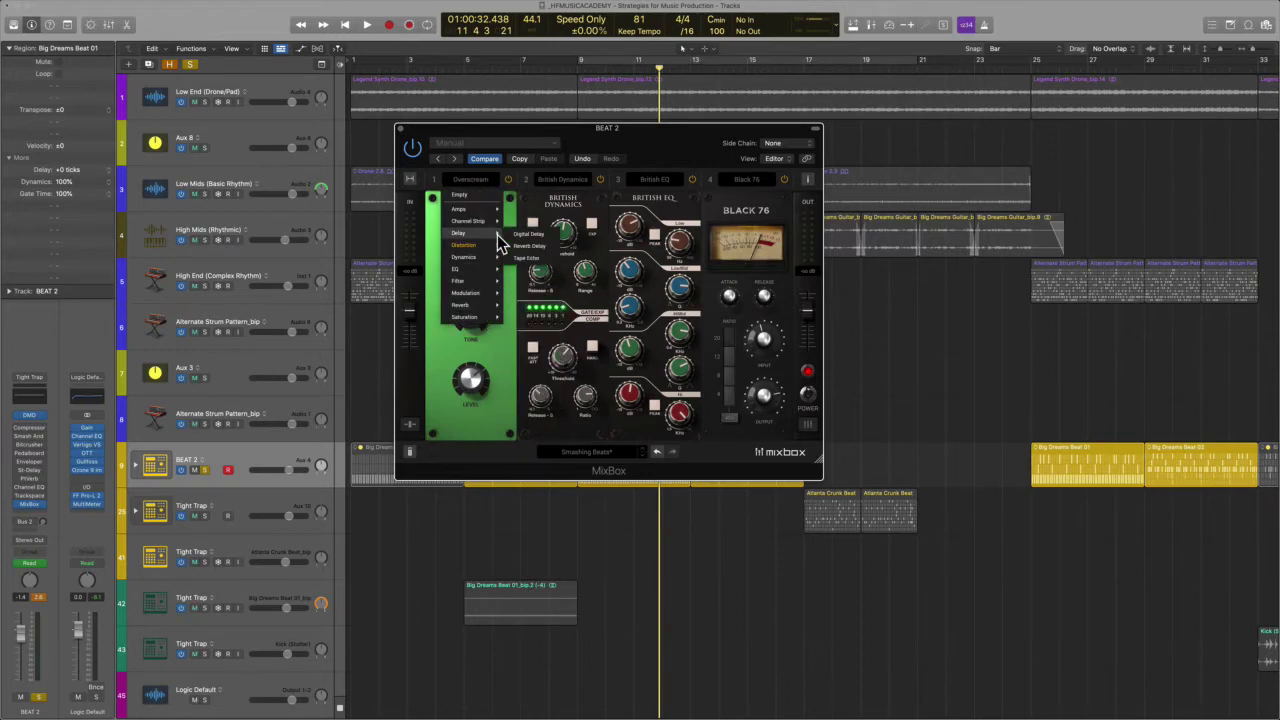
left_click(490, 460)
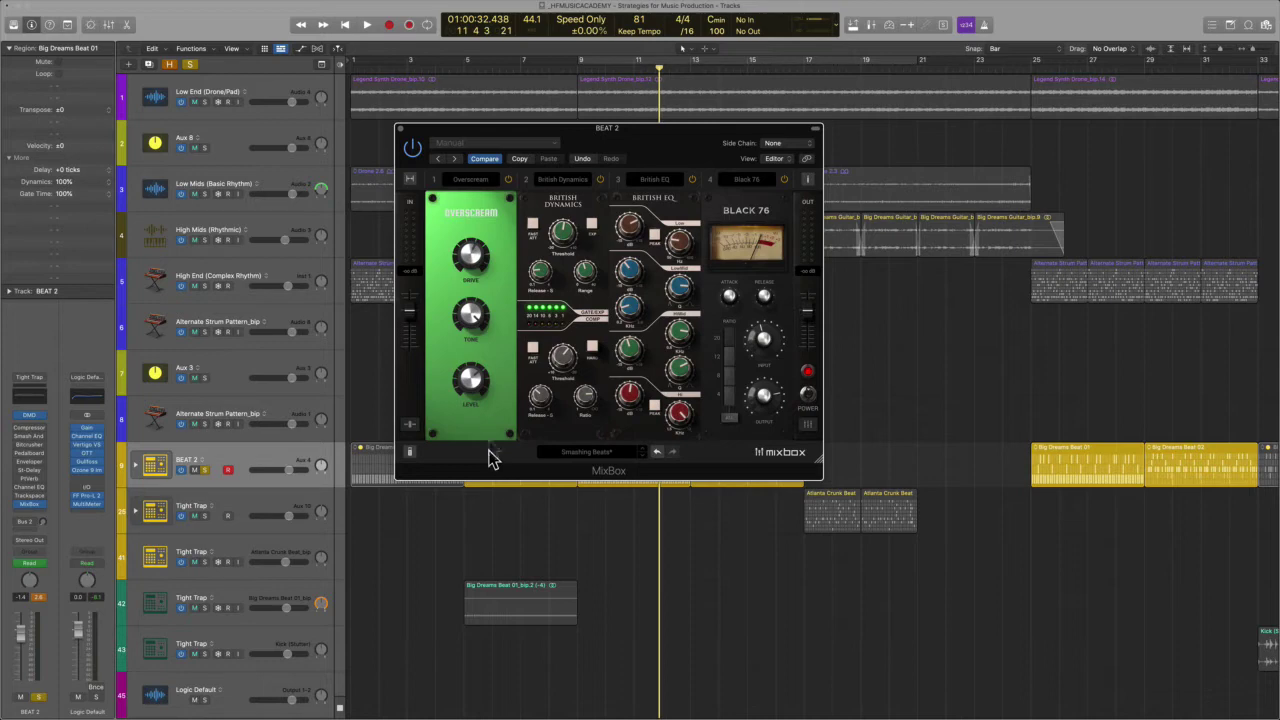
- Inspect MixBox's per-slot dry/wet sliders, and look at the Saturation effects available for slot 1
left_click(410, 427)
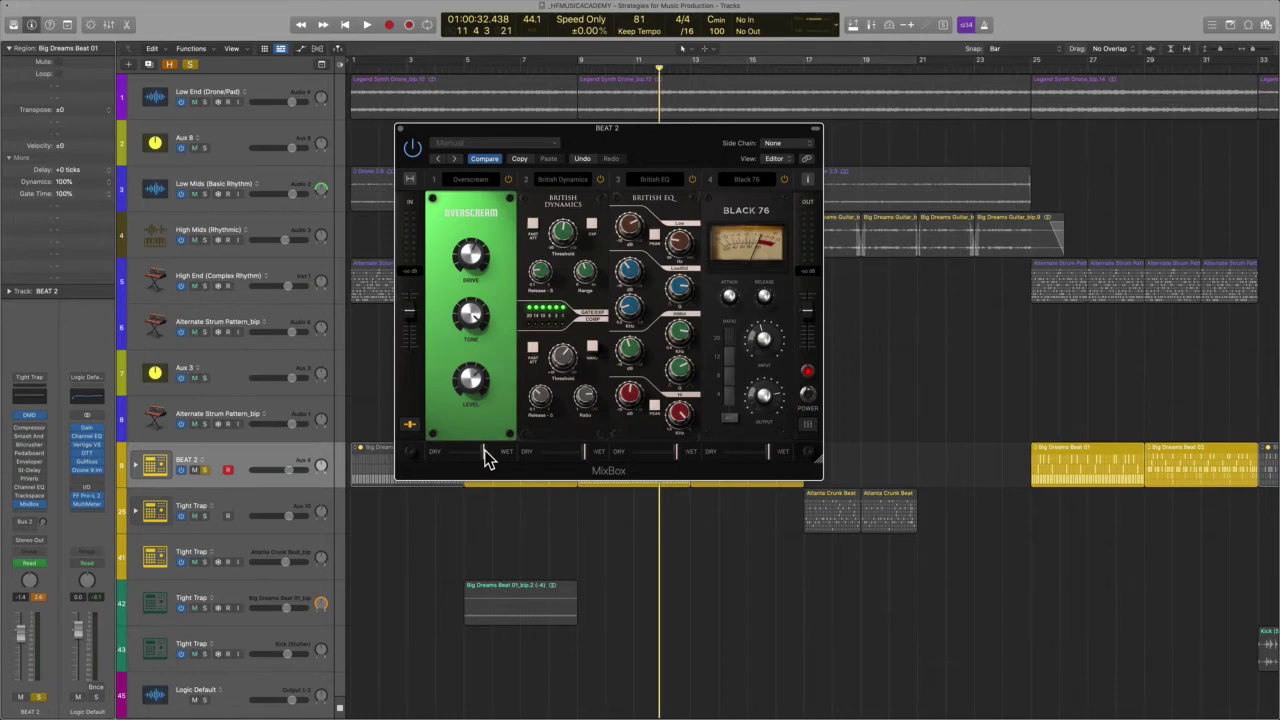
left_click(810, 425)
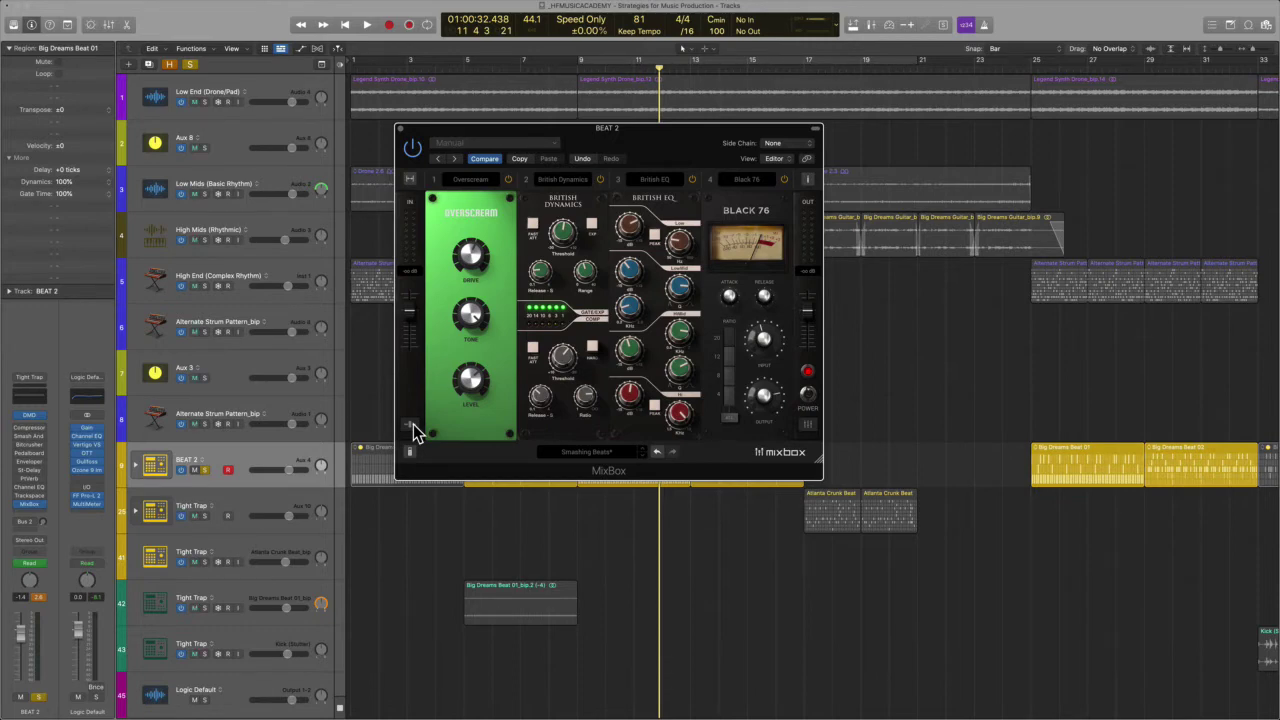
left_click(478, 178)
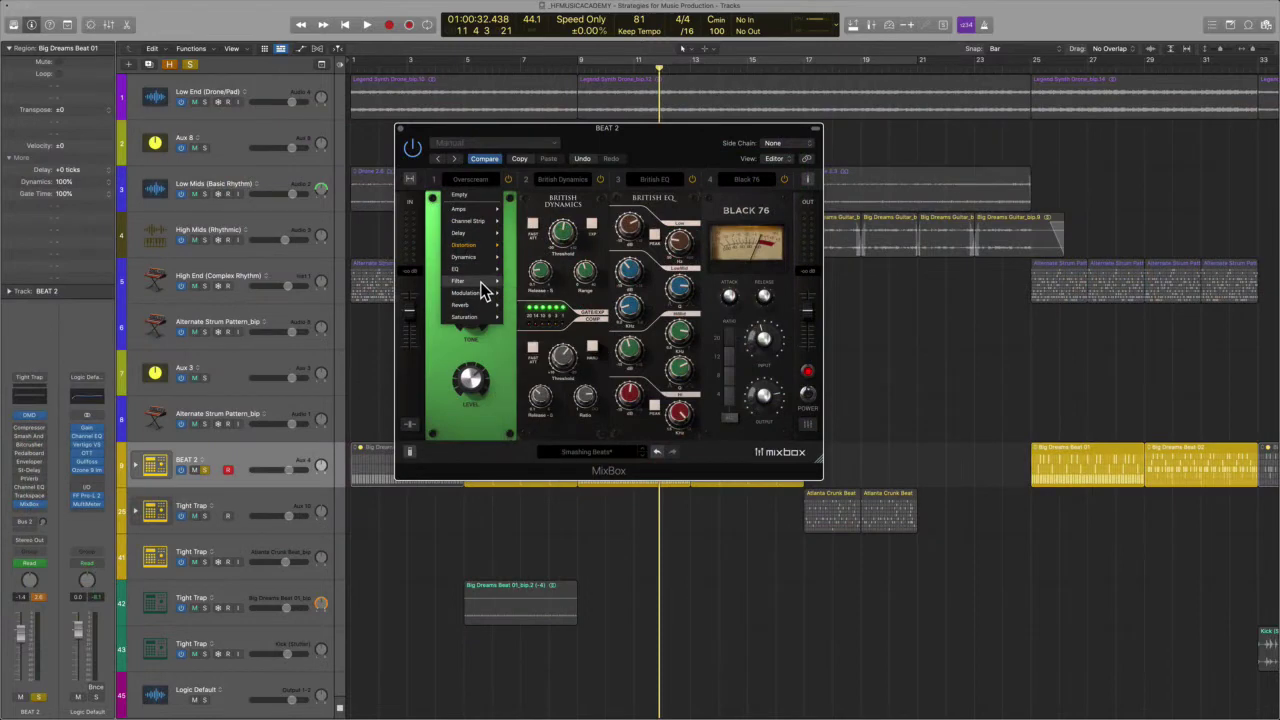
mouse_move(481, 285)
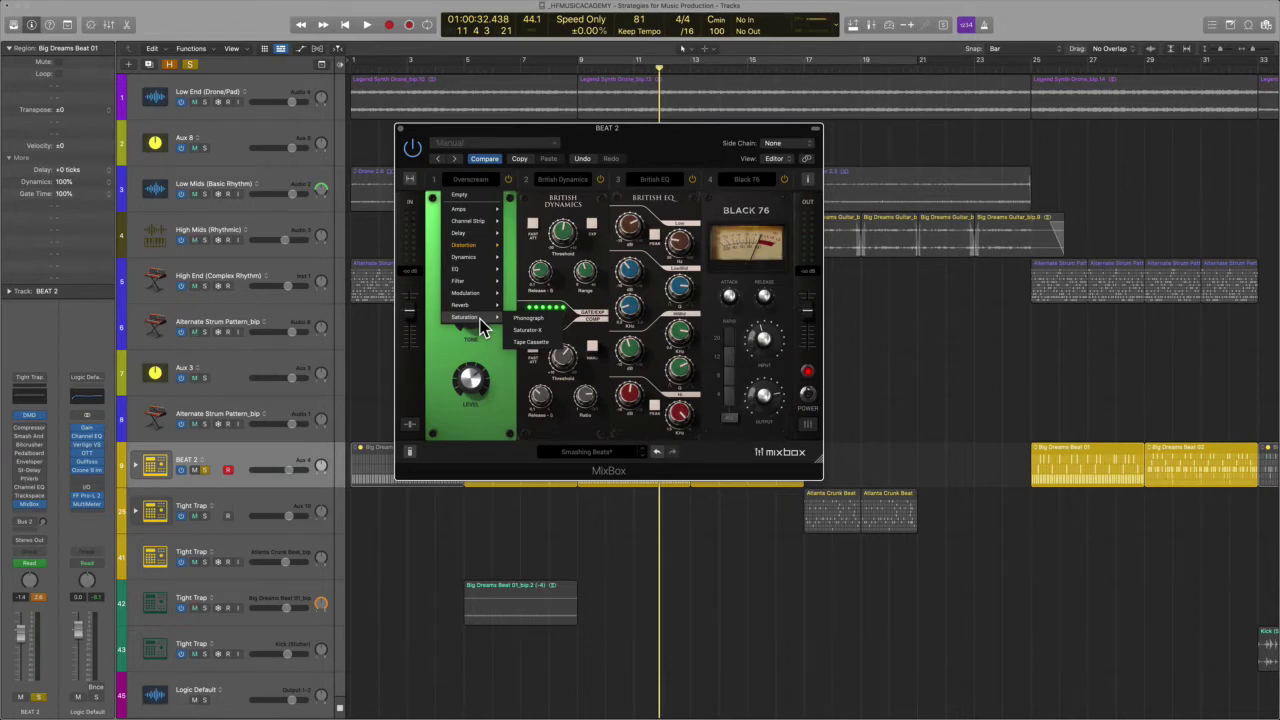
left_click(502, 432)
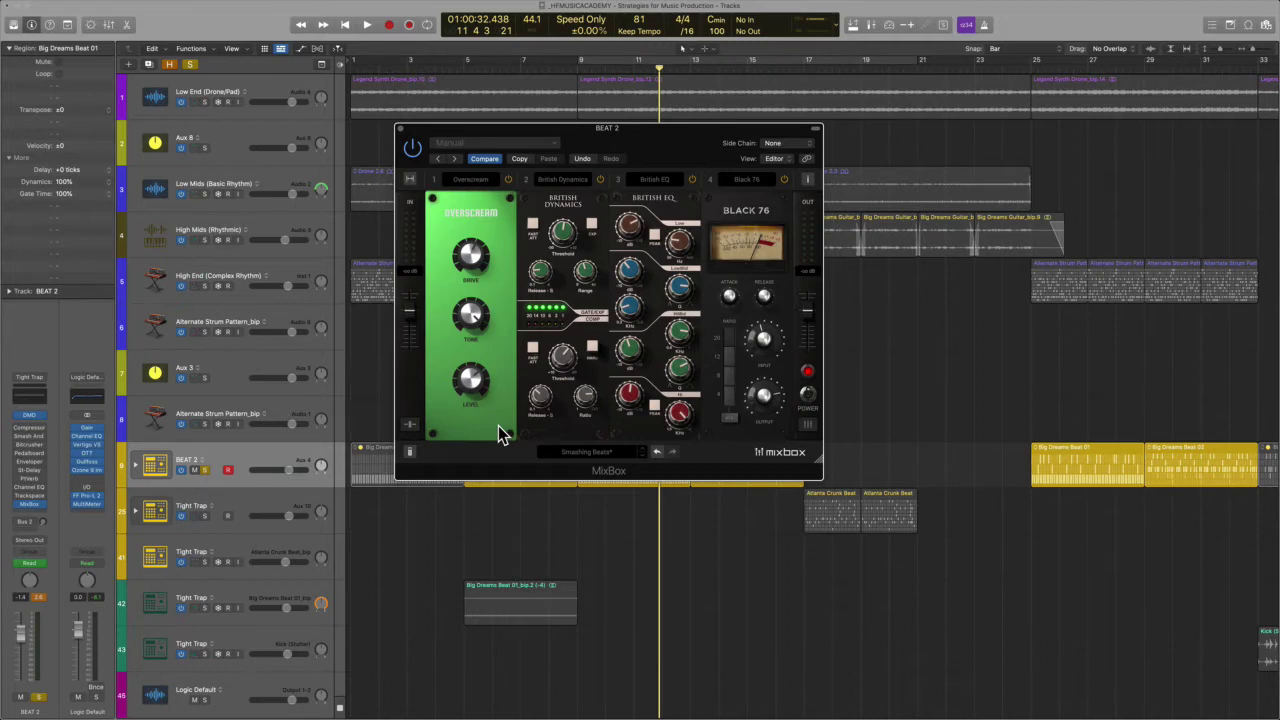
- Set the Overscream slot's dry/wet mix to about 94% and hide the mix sliders
left_click(411, 426)
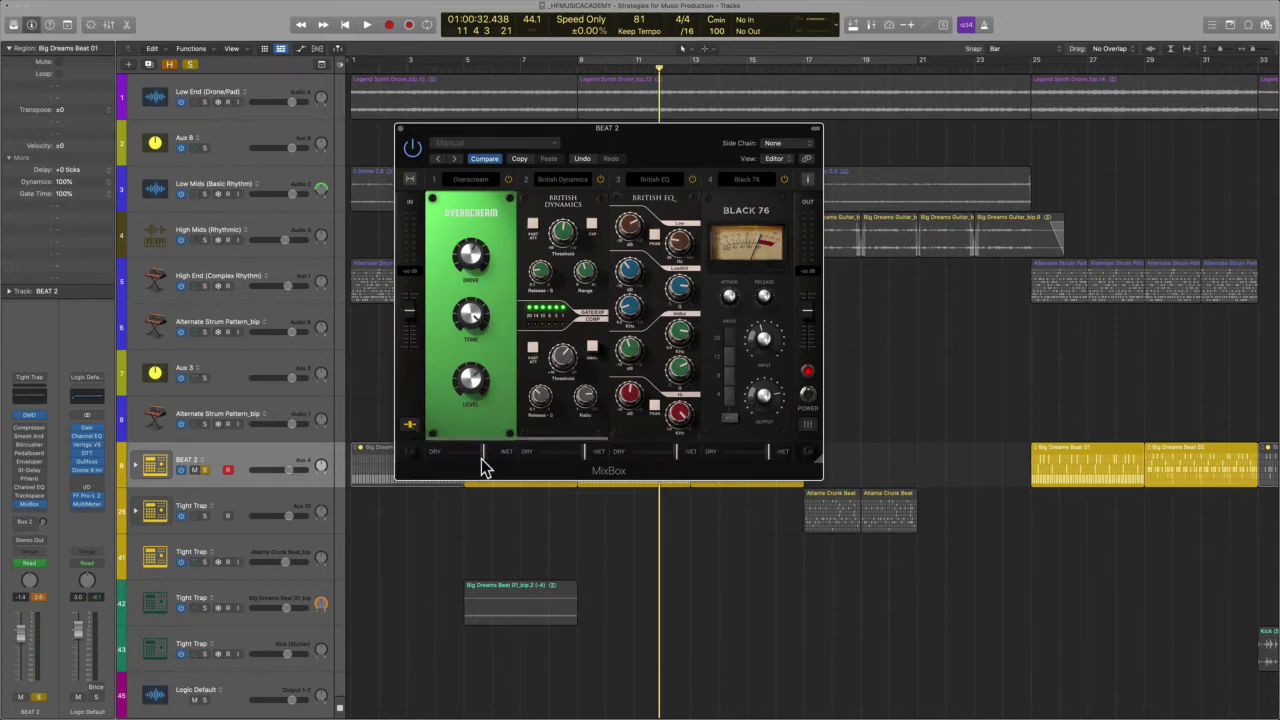
mouse_move(481, 462)
left_mouse_down()
mouse_move(457, 460)
mouse_move(488, 462)
left_mouse_up()
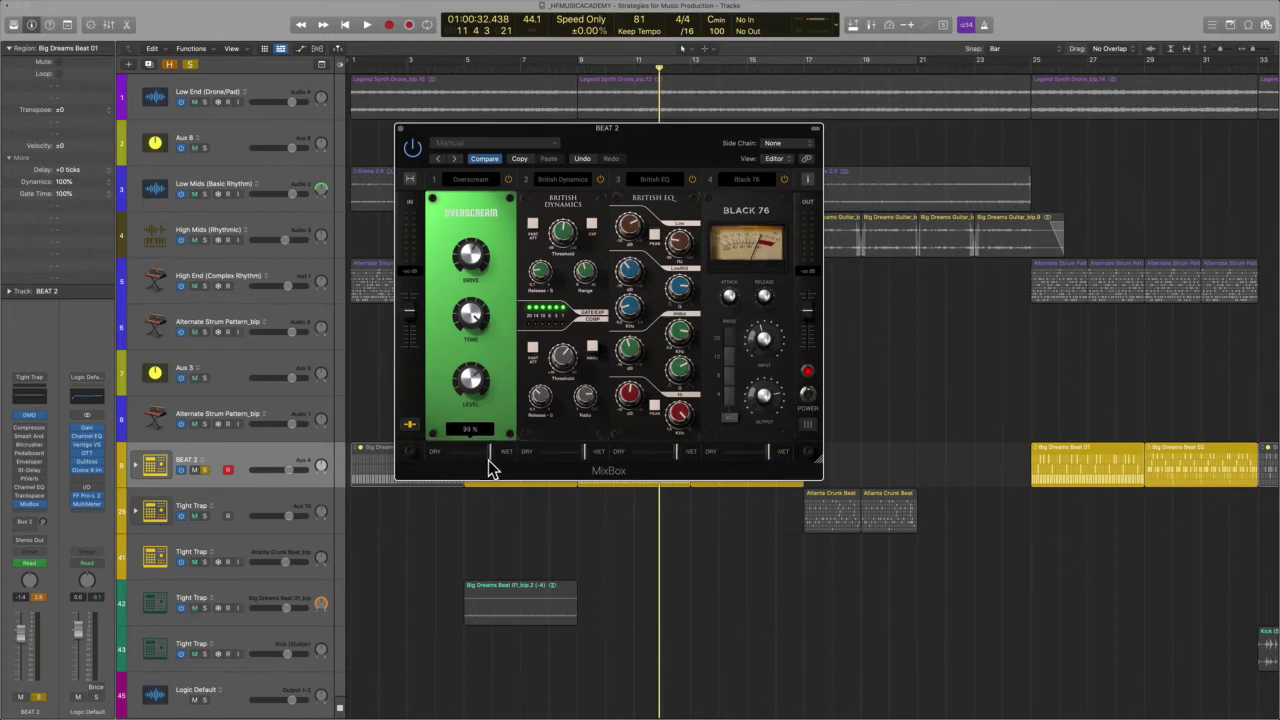
left_click(412, 427)
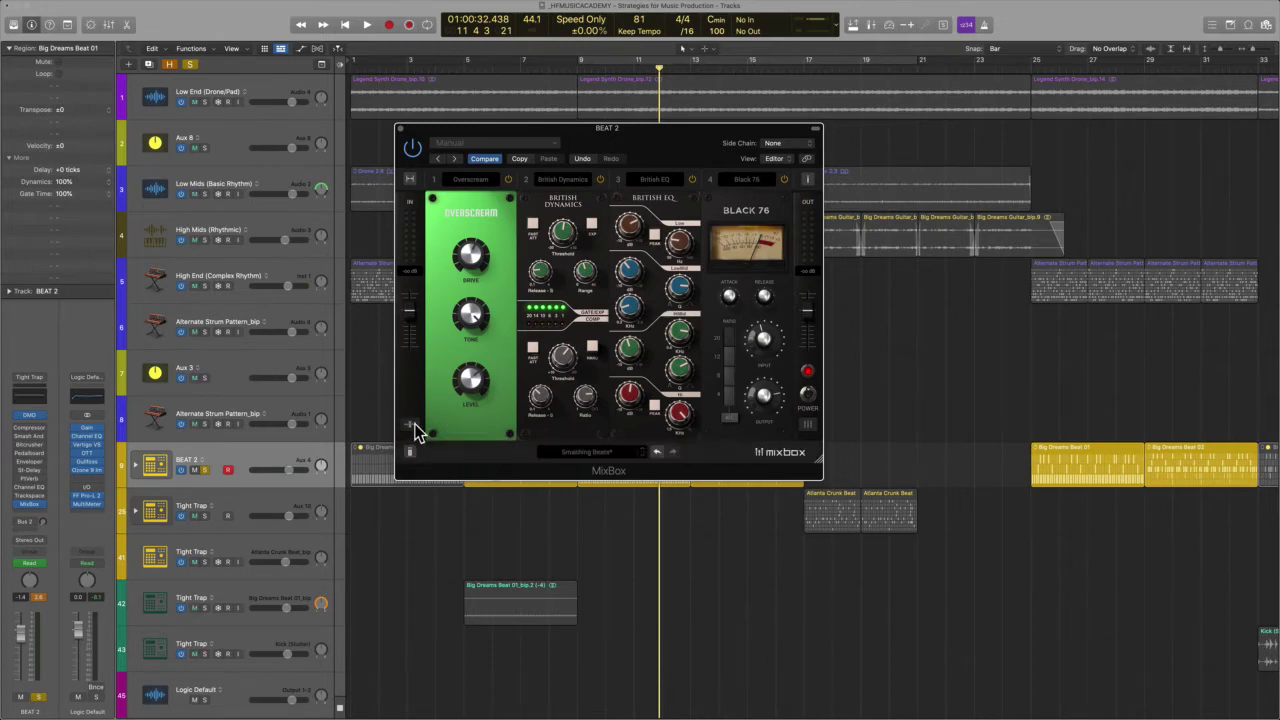
- Look through the MixBox preset categories, including Drums, without loading another preset
left_click(595, 454)
mouse_move(594, 556)
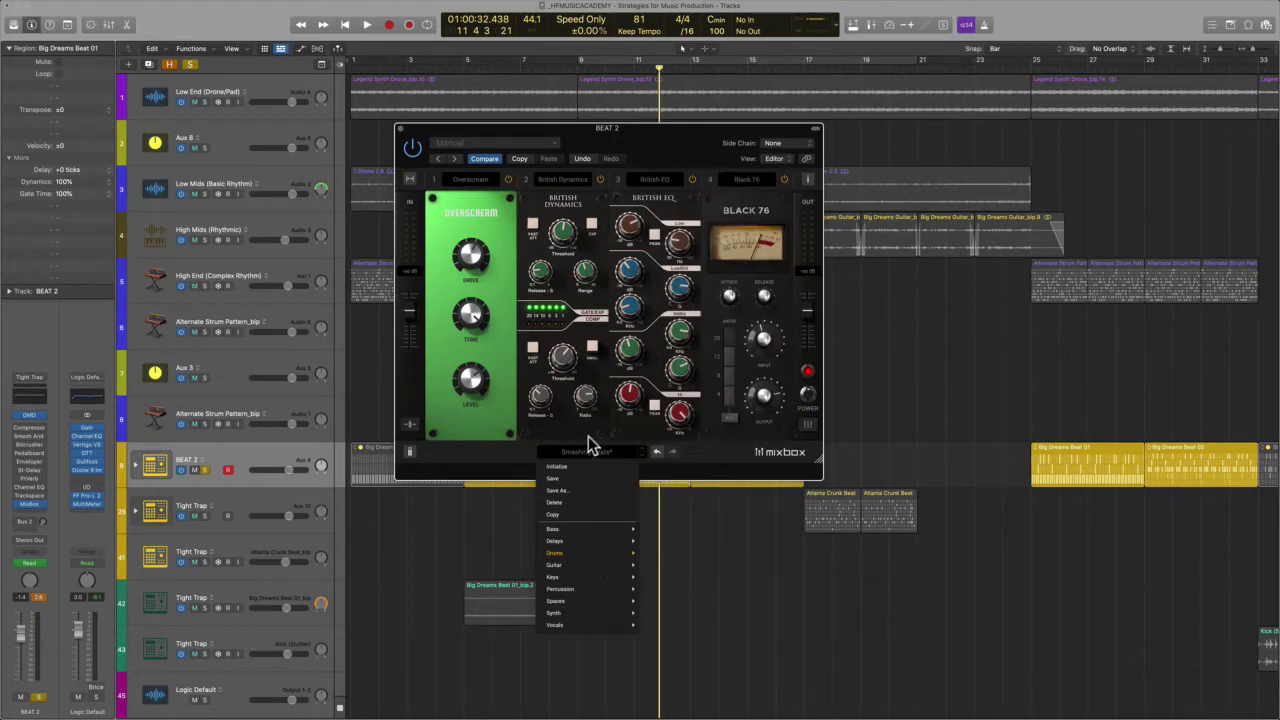
left_click(588, 449)
left_click(588, 449)
mouse_move(598, 556)
left_click(686, 479)
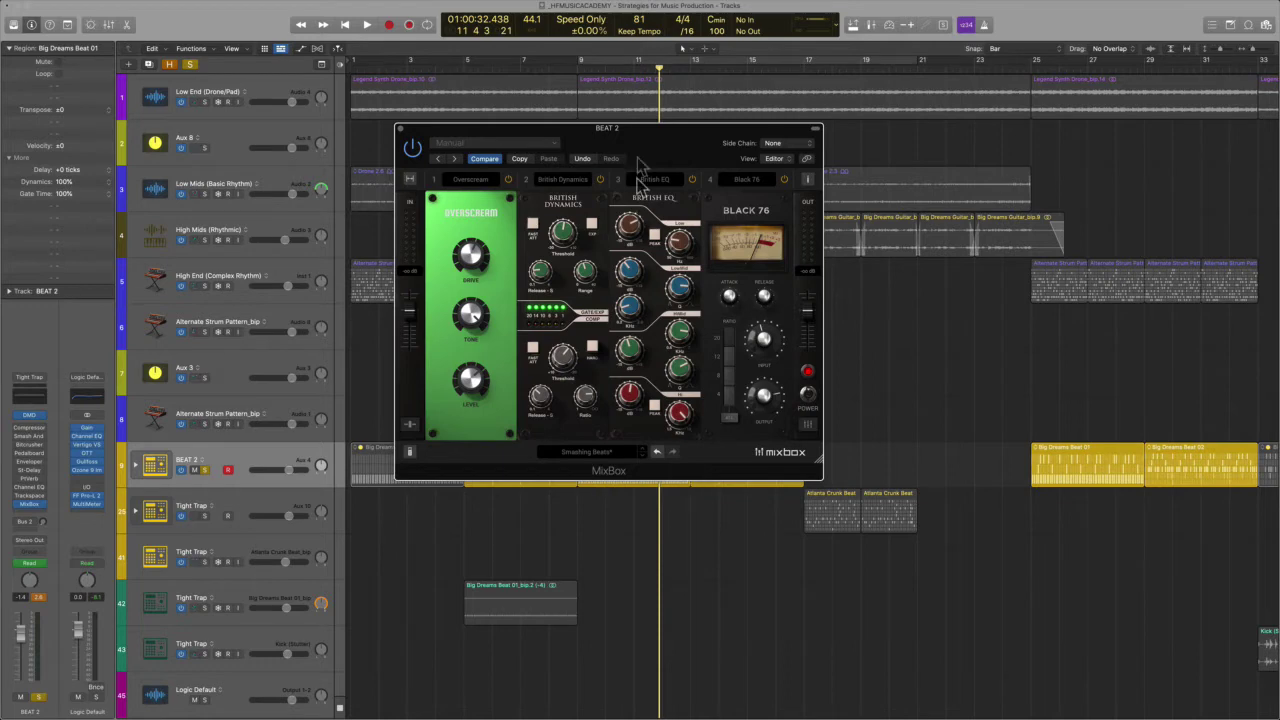
- Move the MixBox window aside, show the per-slot dry/wet sliders and check the slot level faders
left_click_drag(648, 145, 925, 207)
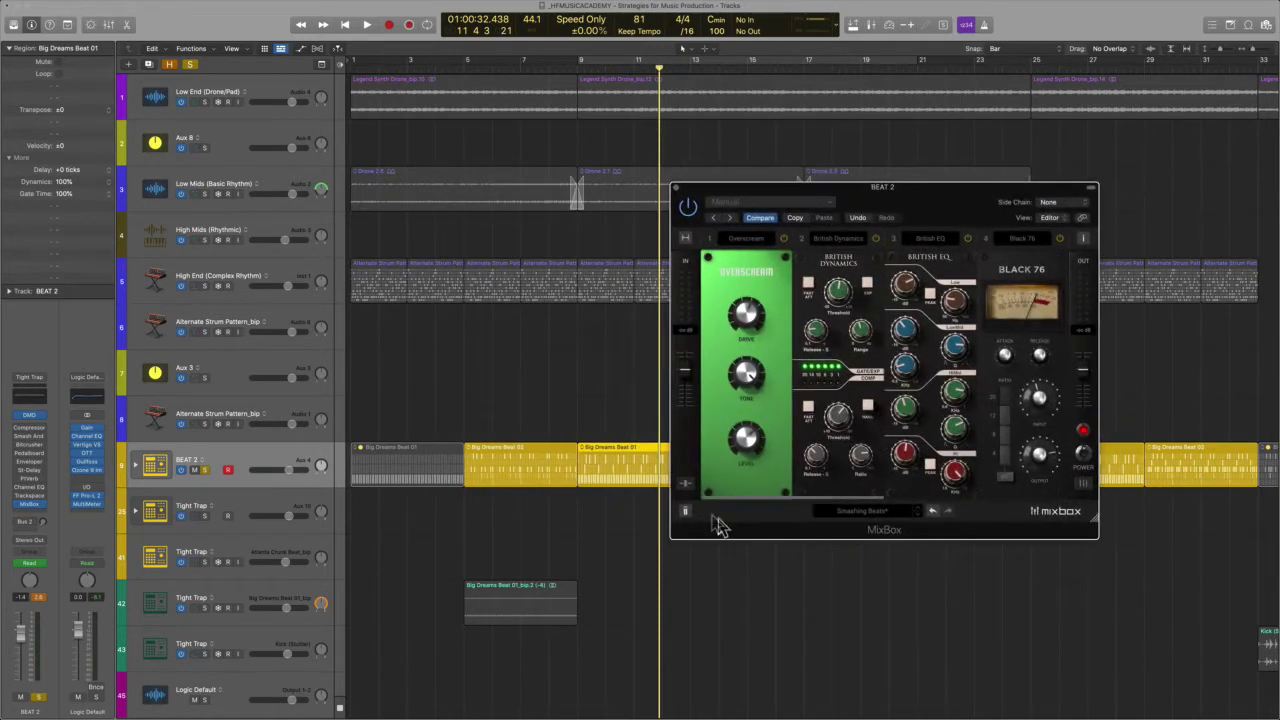
left_click(685, 483)
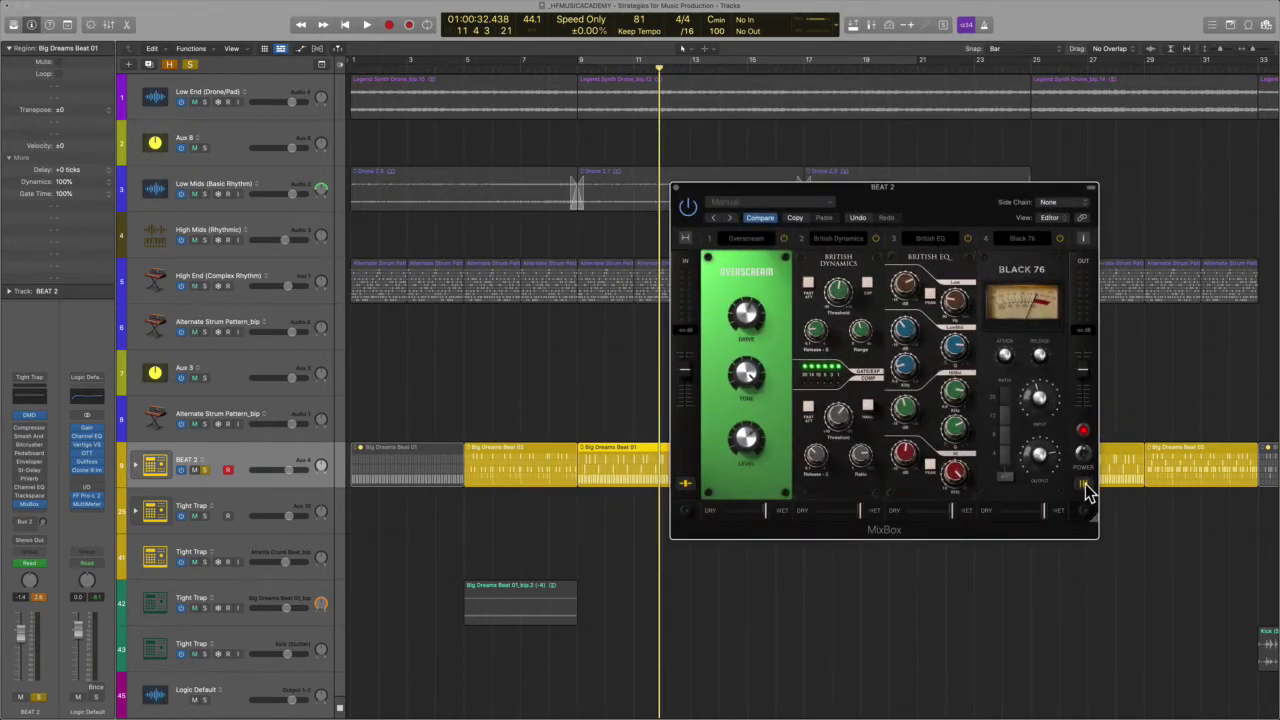
left_click(1083, 484)
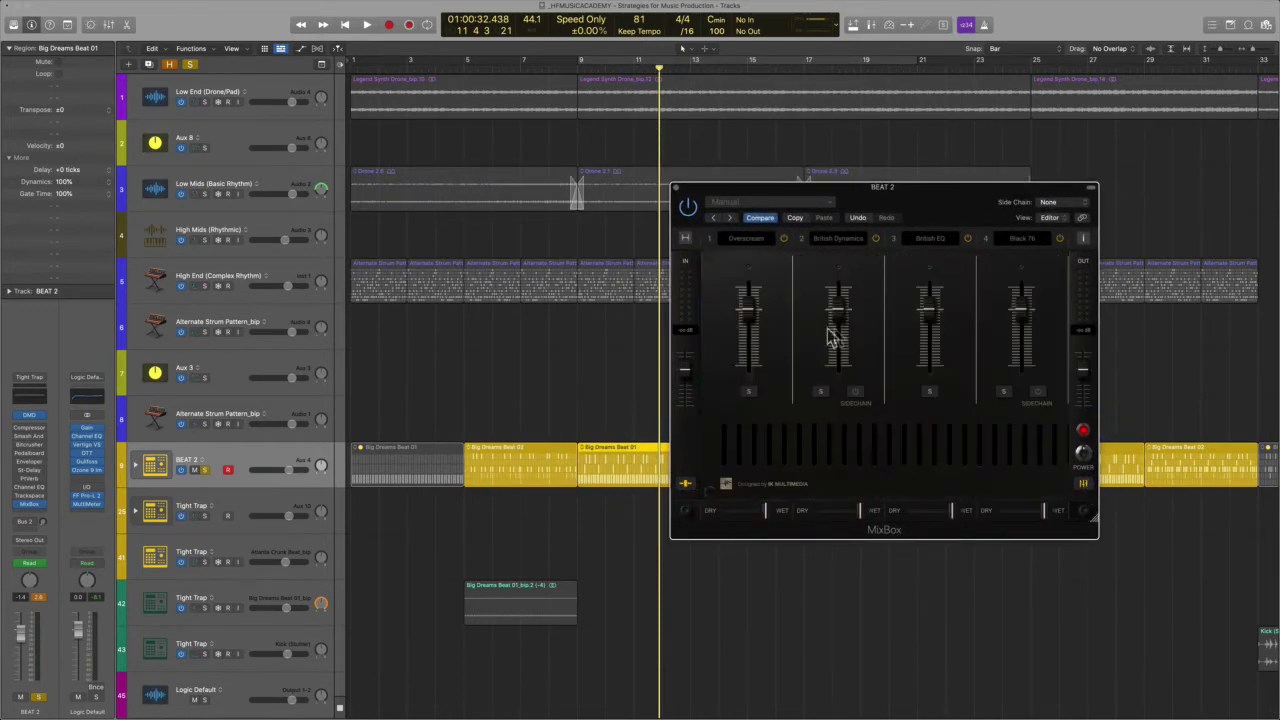
left_click(686, 485)
left_click(1083, 487)
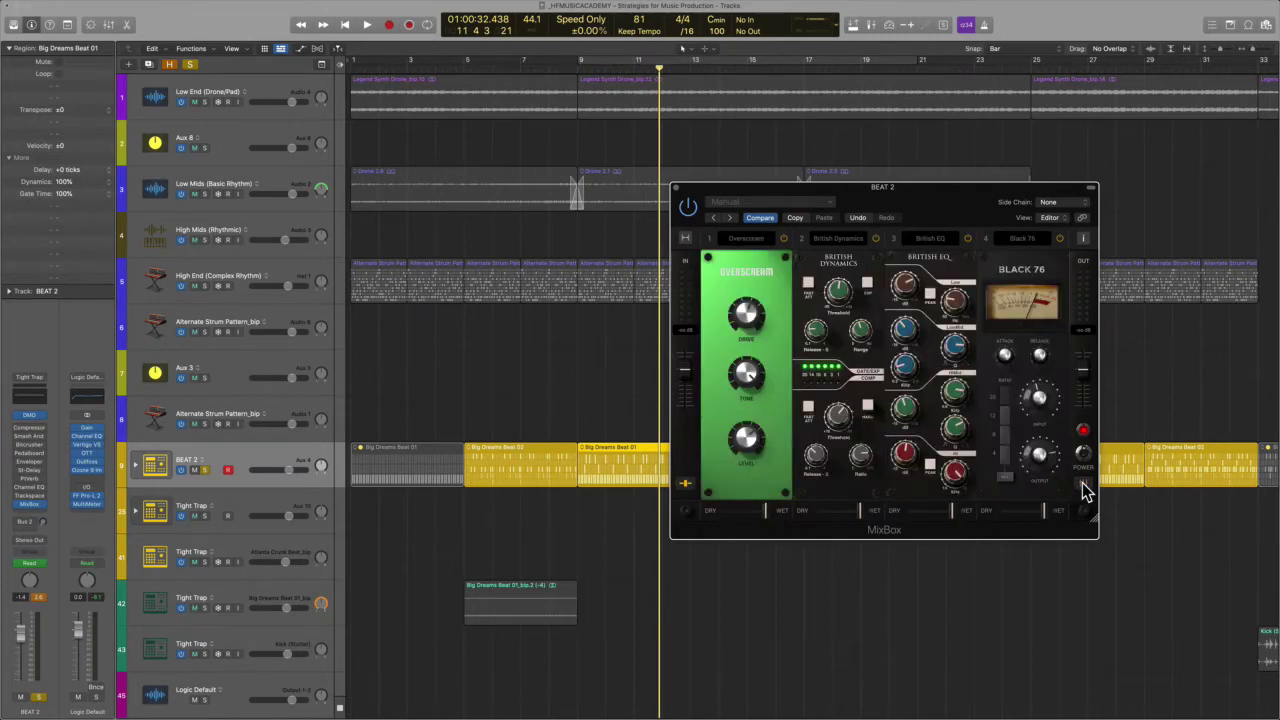
- Audition the soloed beat and set the Overscream slot's dry/wet mix to 54%
key("space")
key("space")
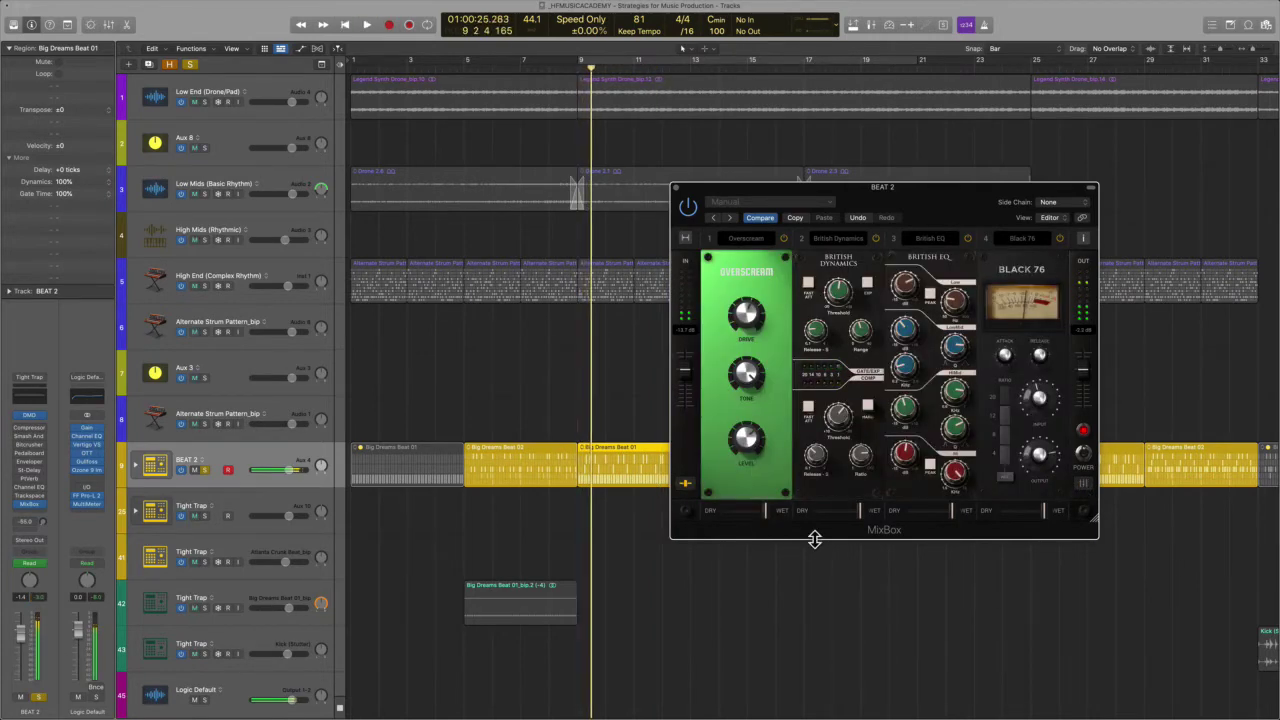
left_click_drag(767, 513, 754, 514)
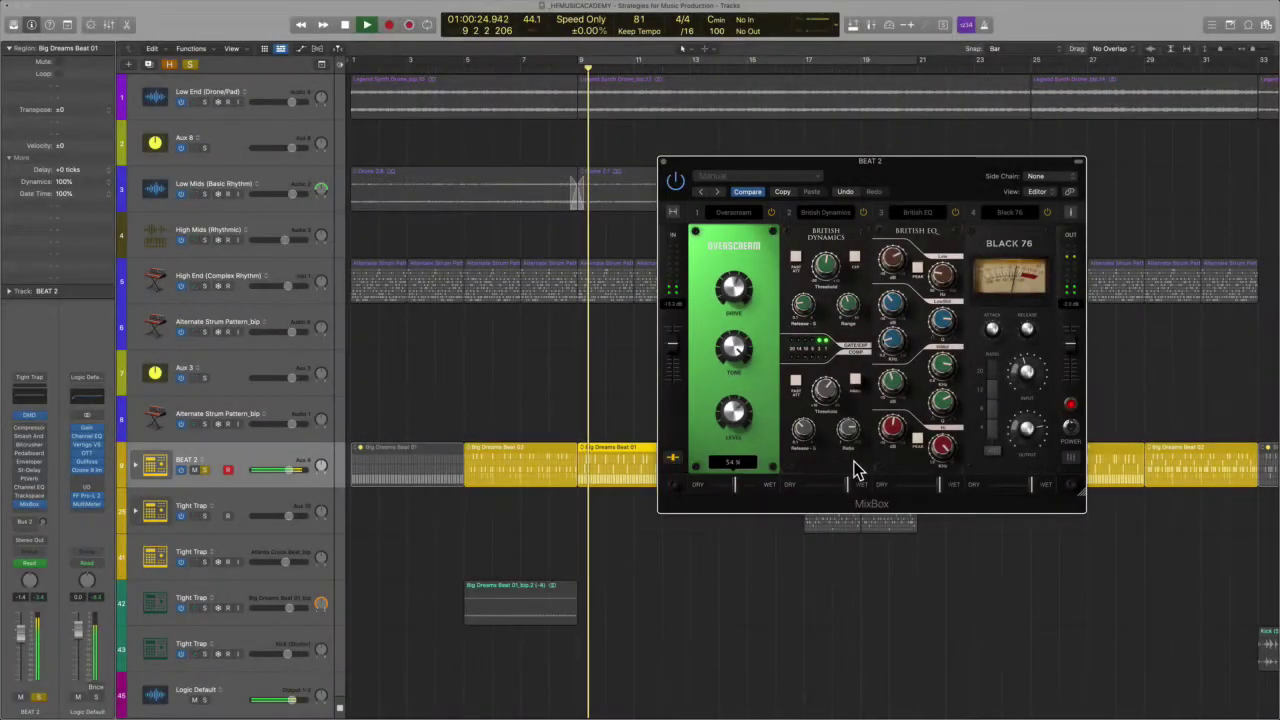
key("space")
- Review the British Dynamics and Black 76 compressor controls, and play the beat briefly to hear the effect chain
mouse_move(850, 442)
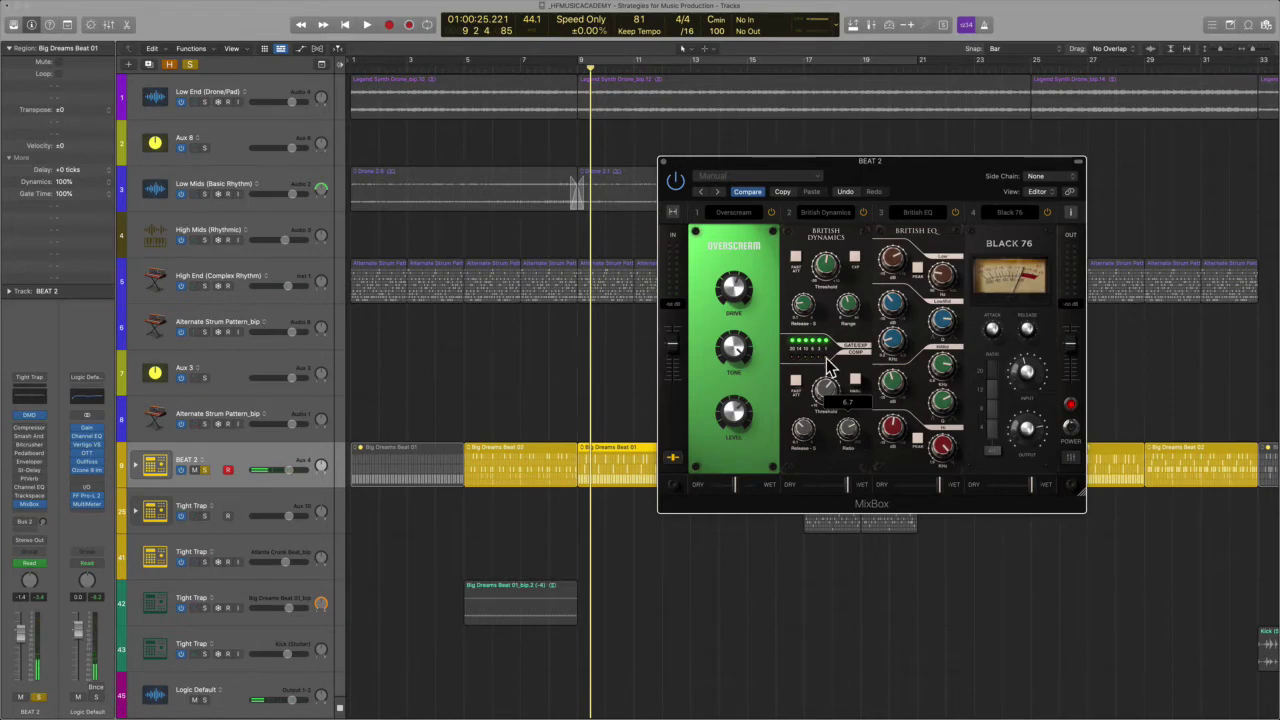
mouse_move(1030, 382)
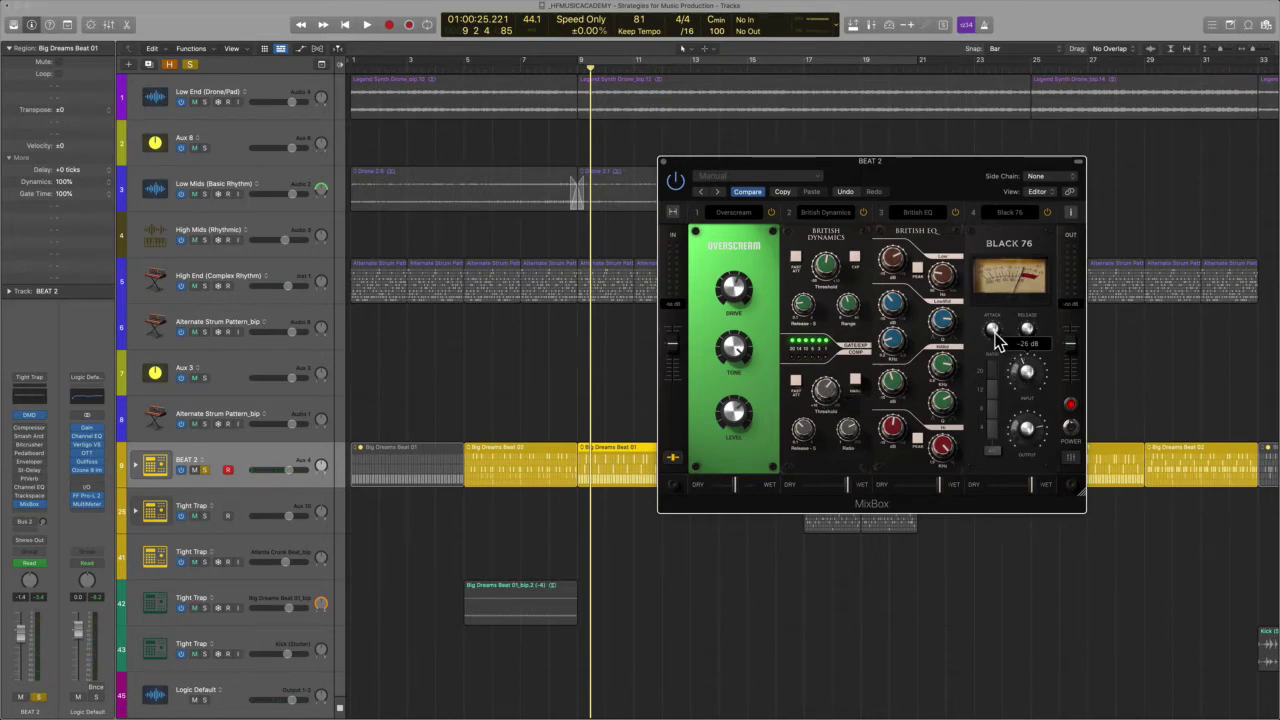
mouse_move(996, 337)
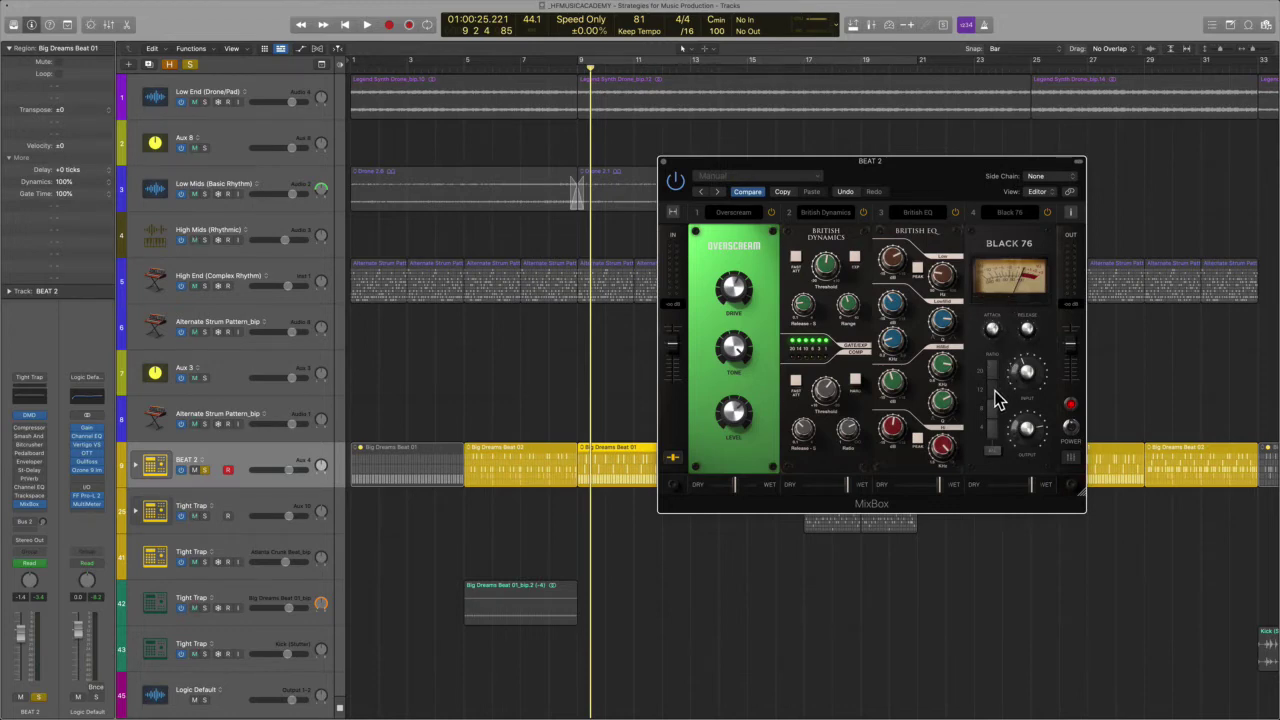
key("space")
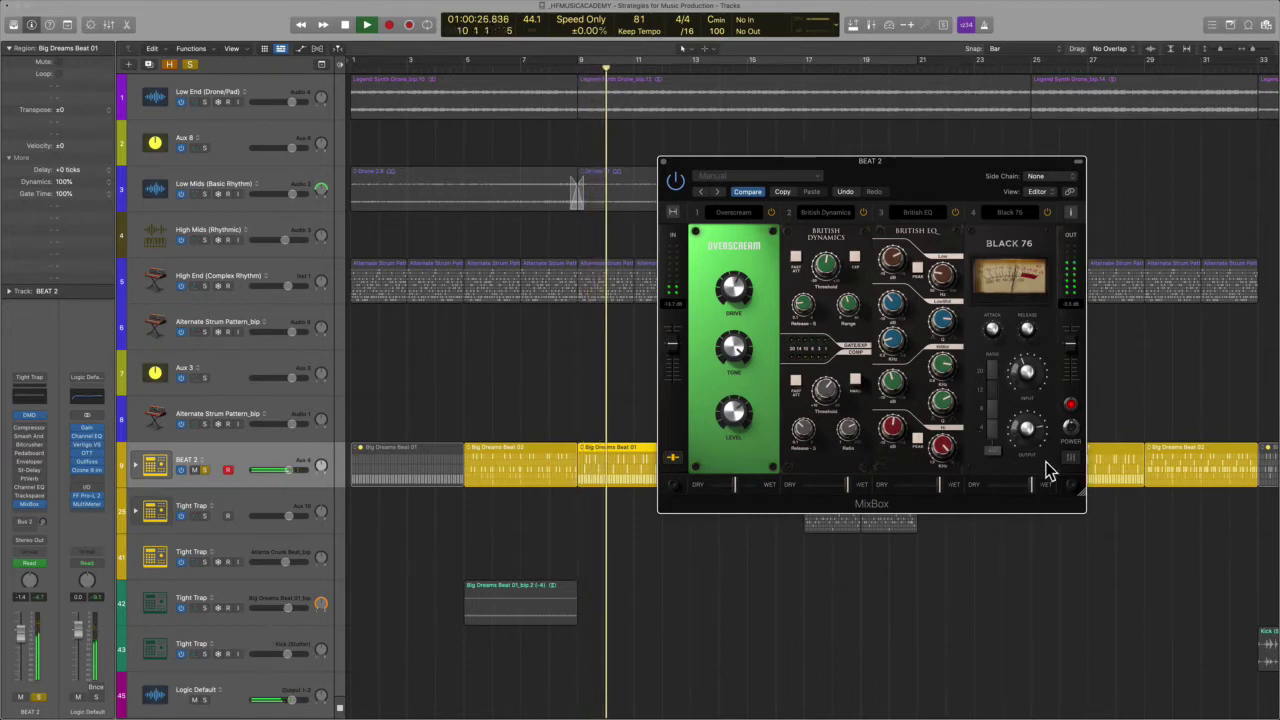
key("space")
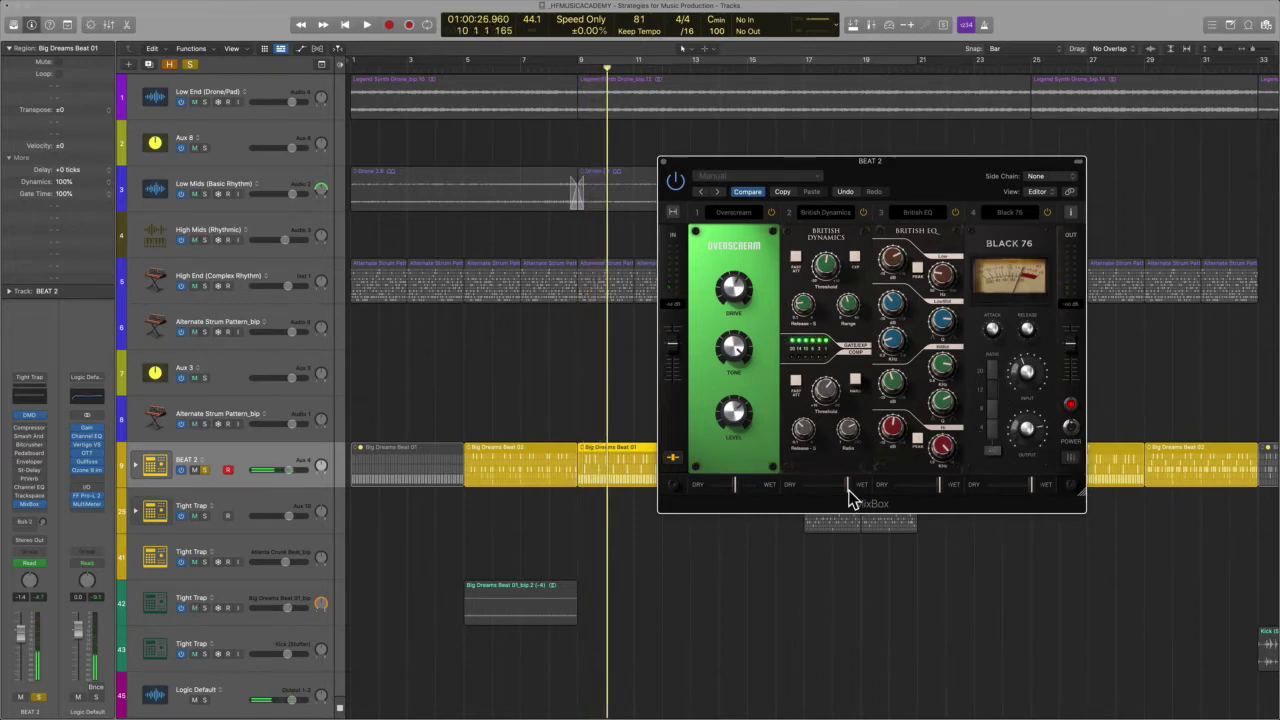
- Set the Black 76 slot's dry/wet mix to 58% and raise its level fader to +2 dB
mouse_move(1034, 497)
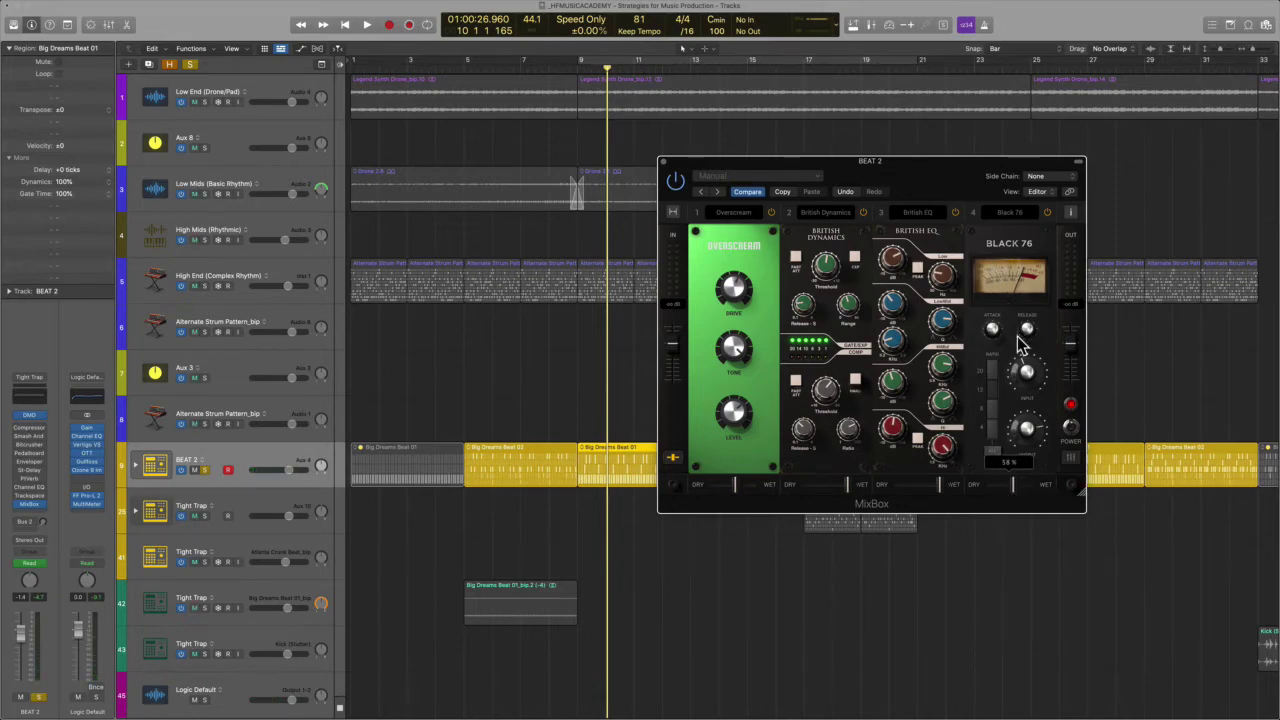
left_click(1071, 457)
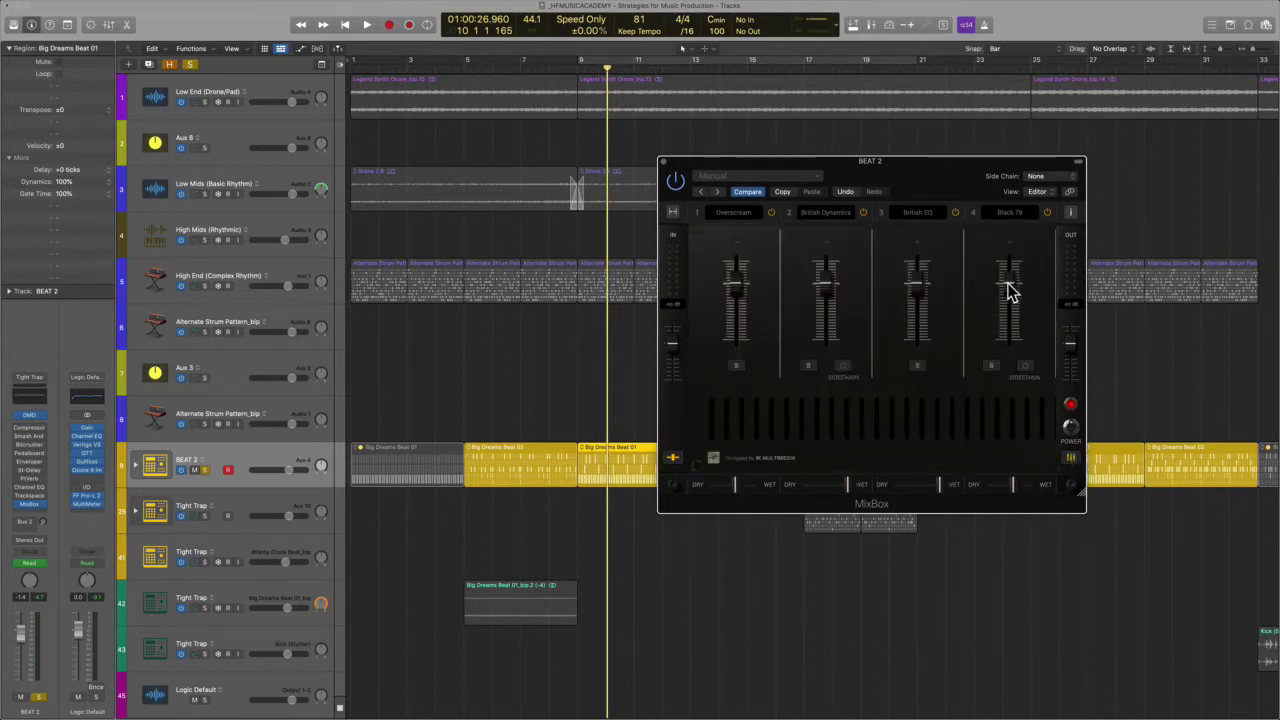
mouse_move(1010, 291)
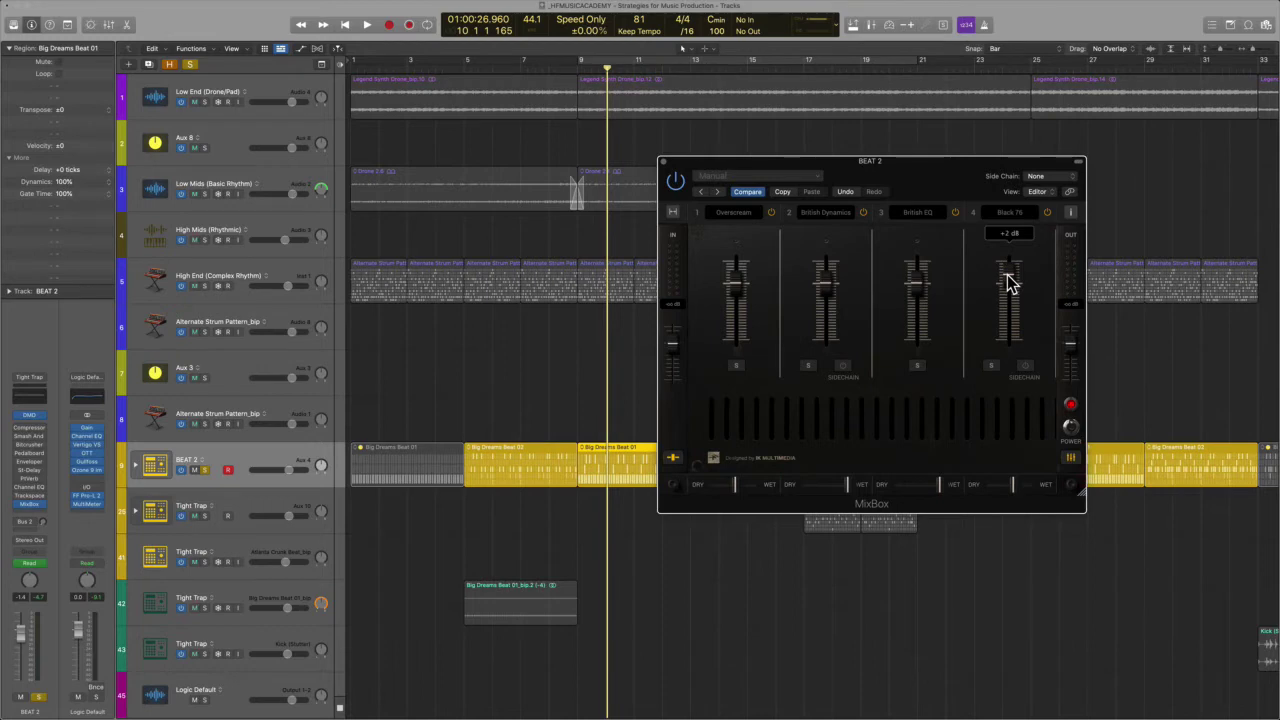
- Check the Overscream slot's level fader and return to the view of the four effects' controls
mouse_move(738, 292)
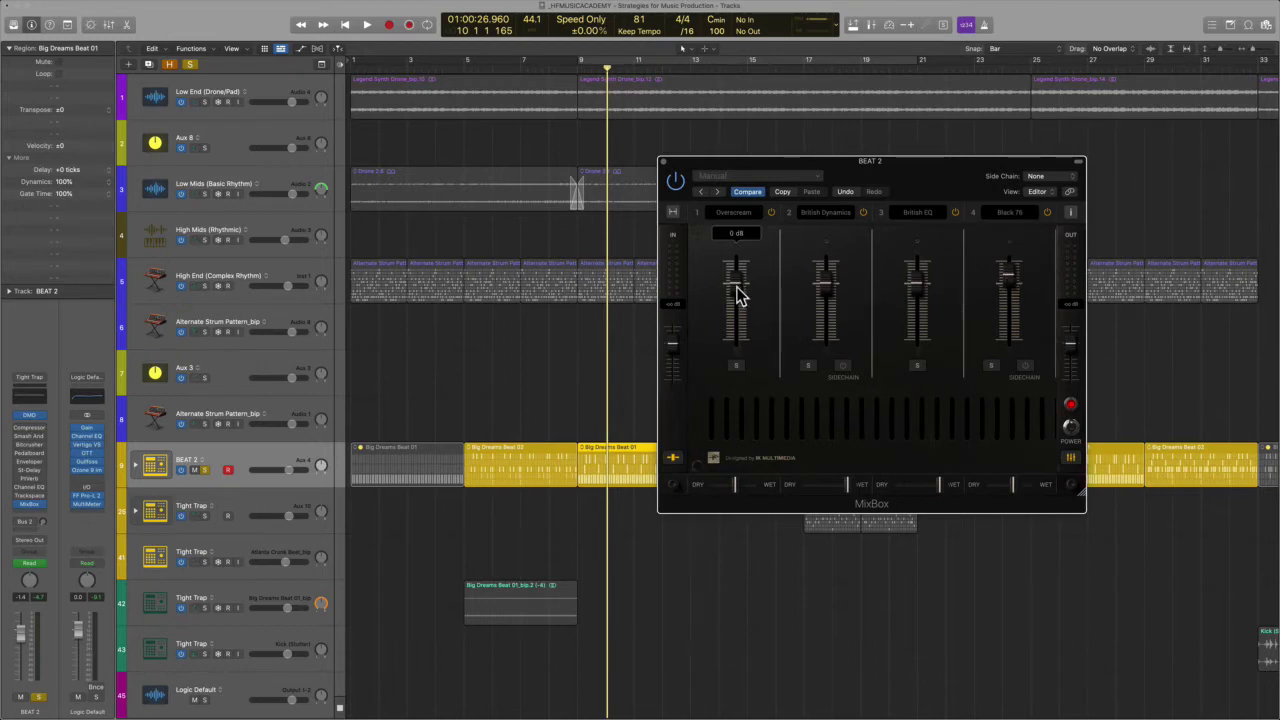
left_click_drag(737, 297, 737, 301)
left_click(1069, 459)
- Play the soloed beat with MixBox active and bypassed to compare the processed and dry sound
key("space")
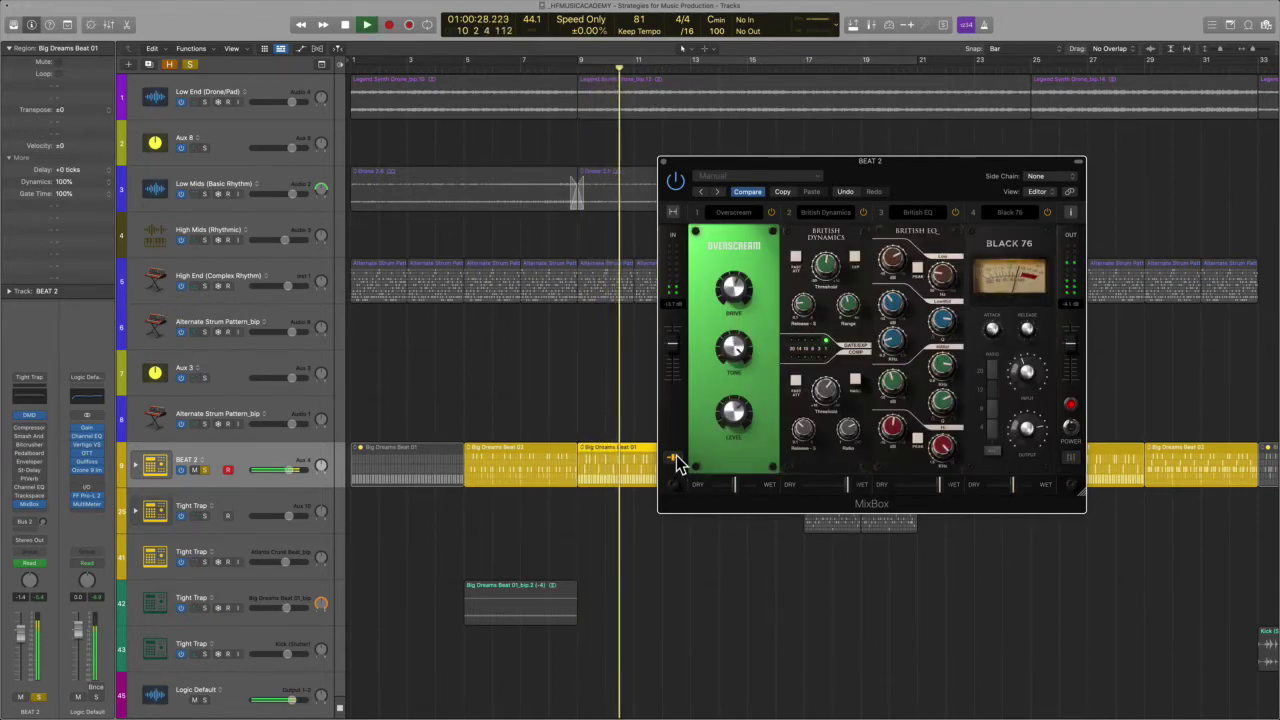
key("space")
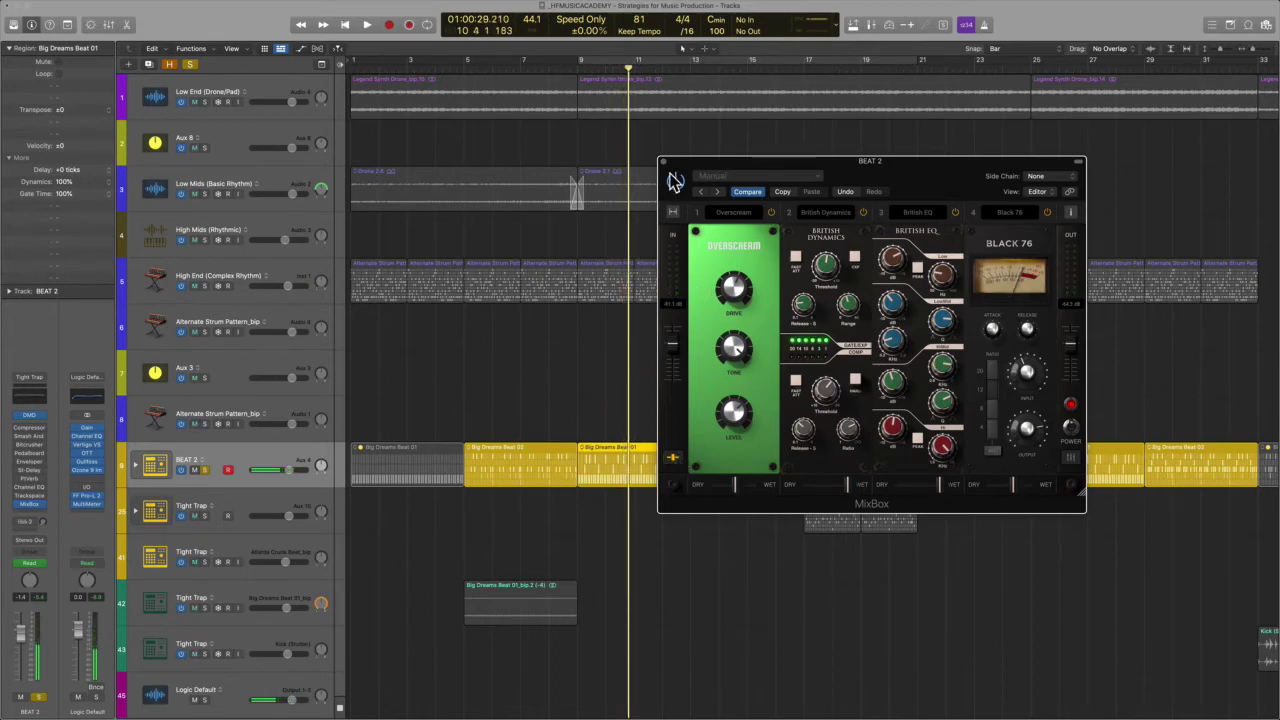
key("space")
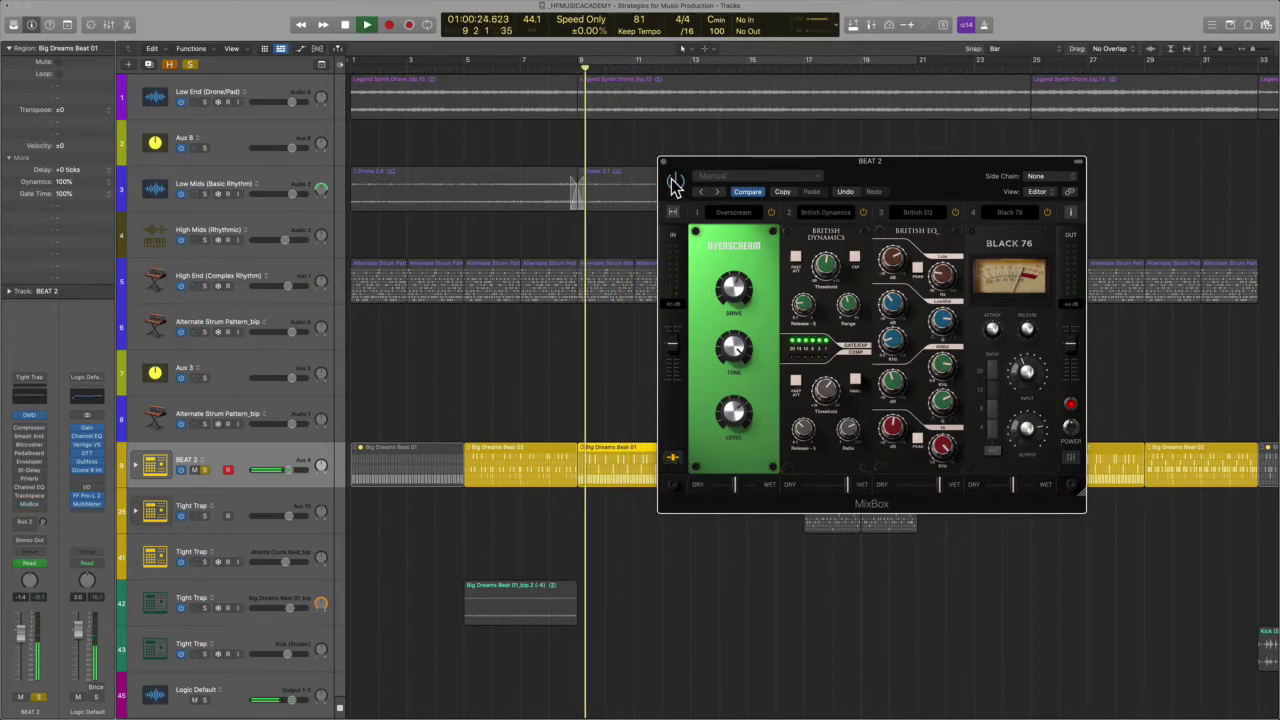
key("space")
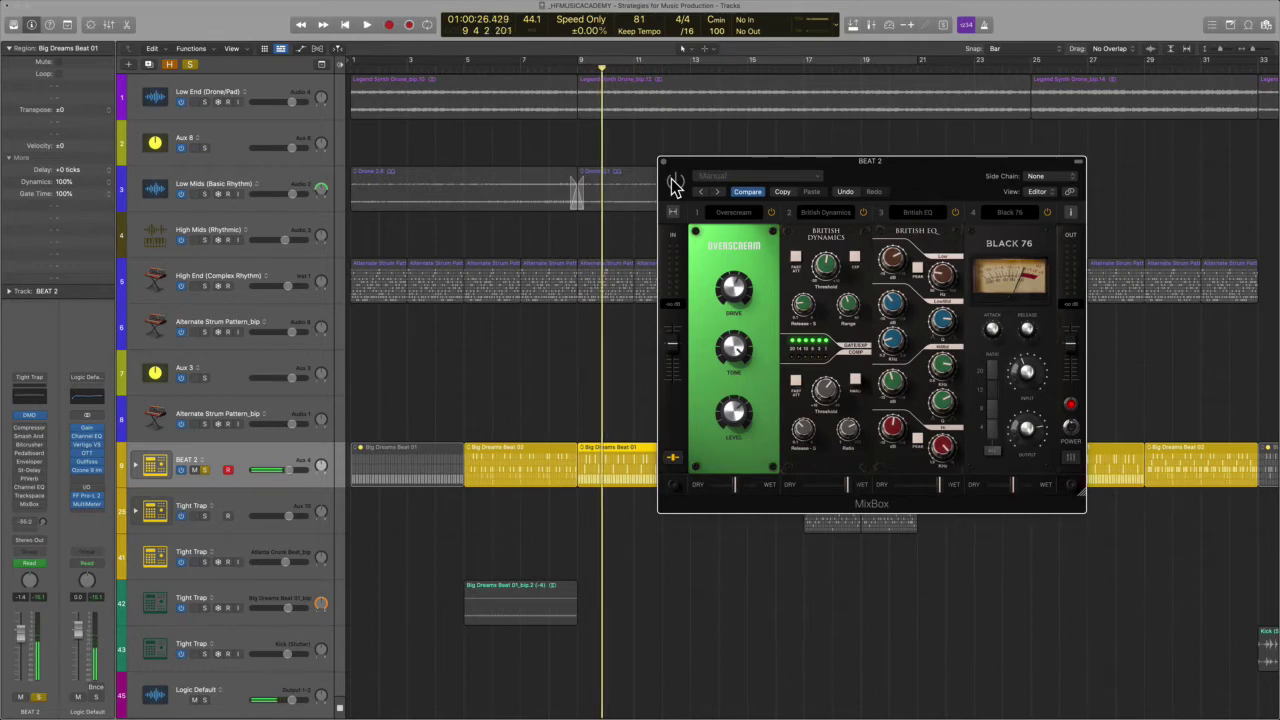
- Unsolo BEAT 2 and play the full arrangement to hear the processed beat in context
left_click(204, 469)
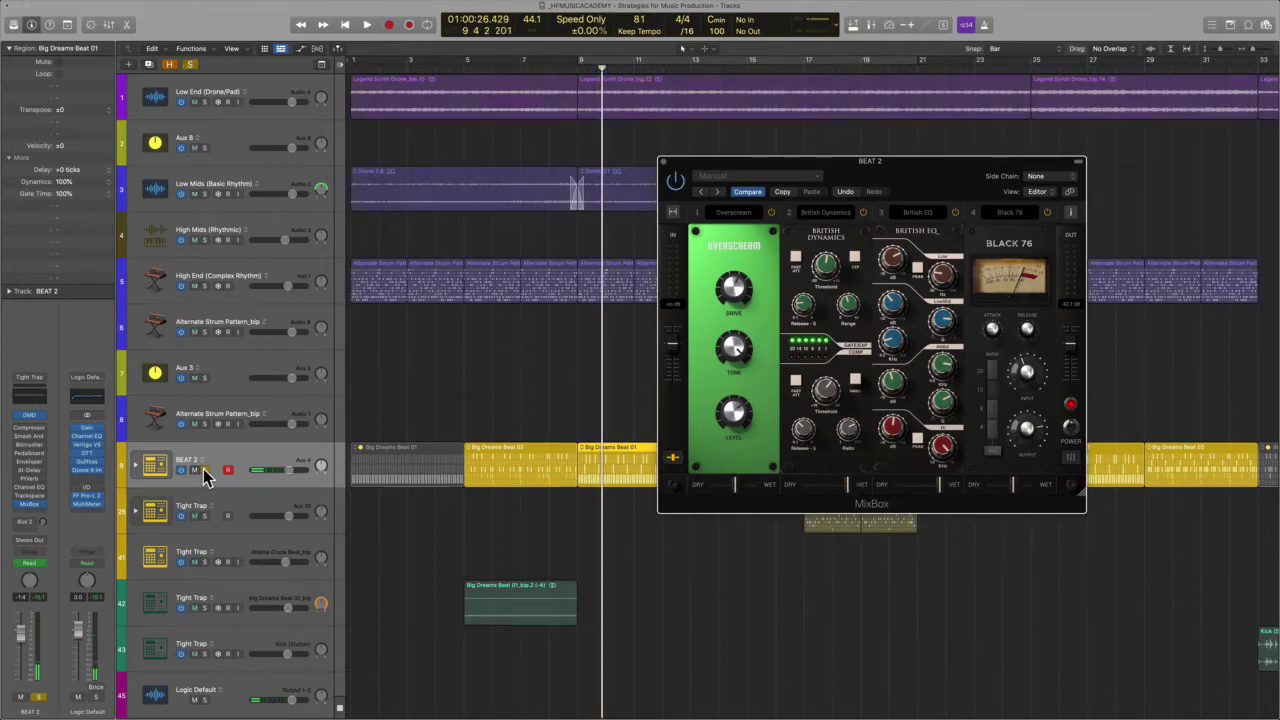
key("space")
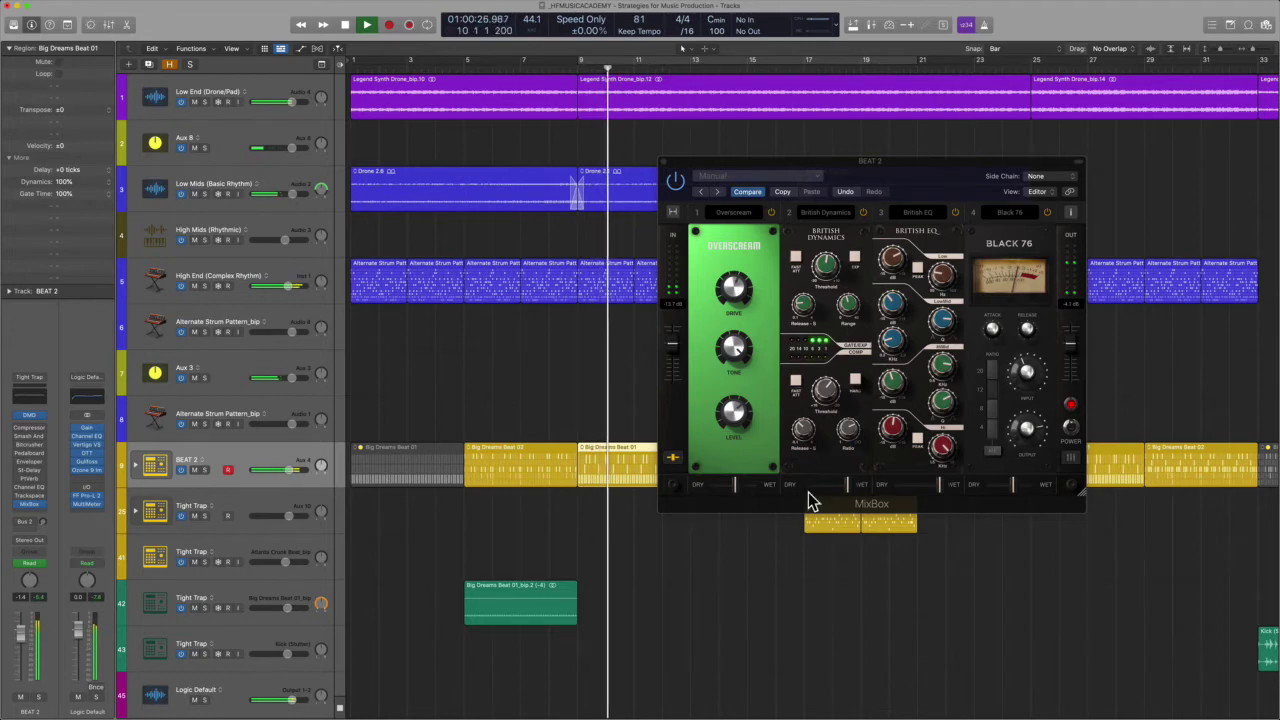
left_click(813, 444)
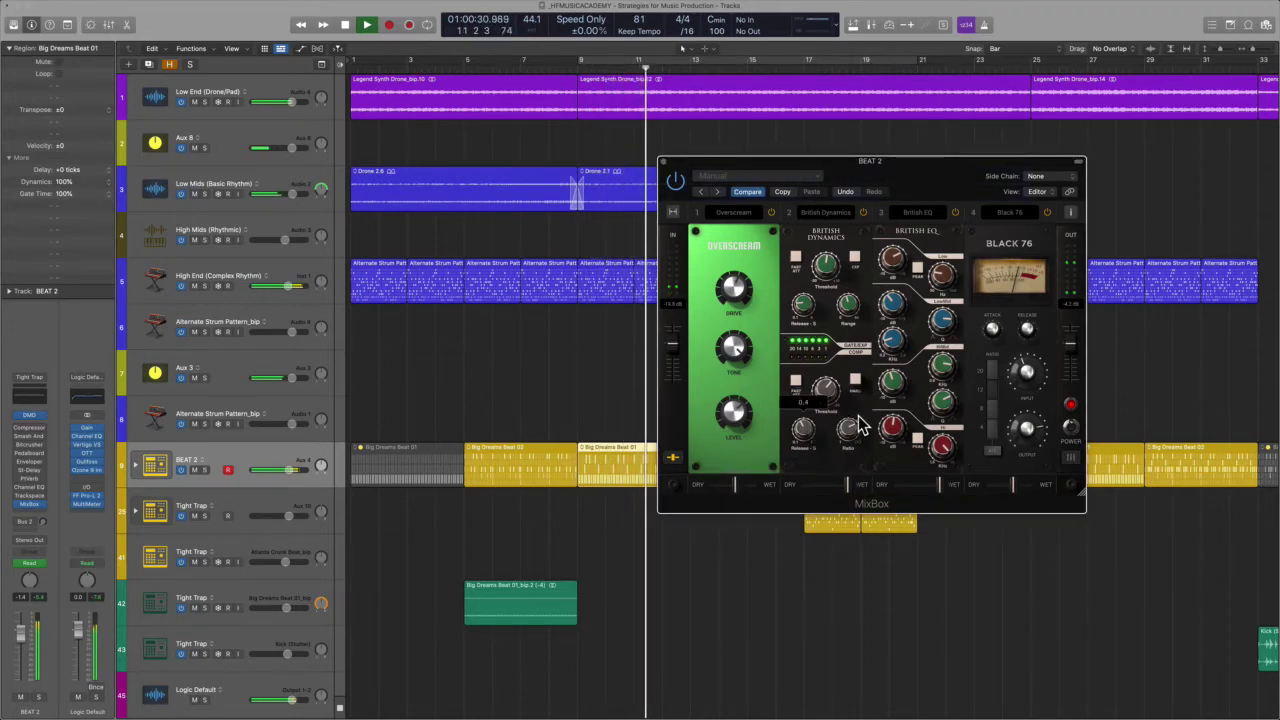
- Close and reopen MixBox on BEAT 2, reposition its window and expand the rack to eight slots
left_click(664, 160)
left_click(263, 460)
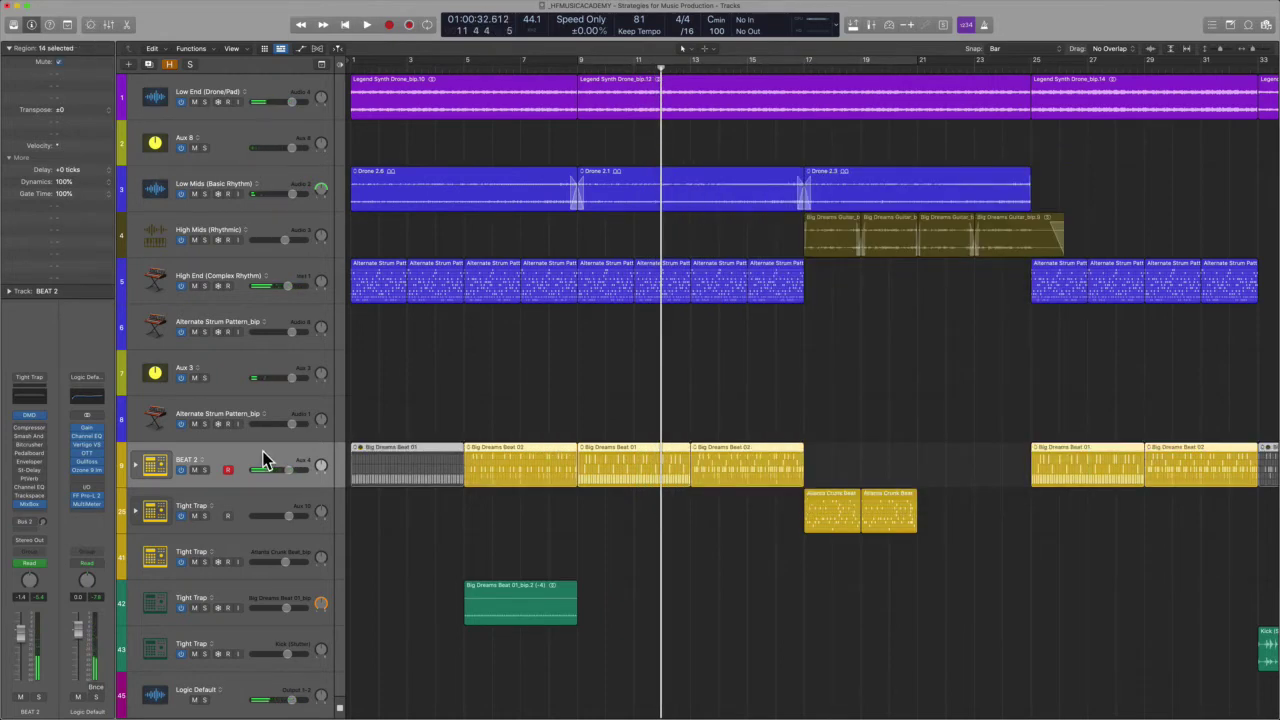
left_click(35, 512)
left_click_drag(889, 175, 593, 135)
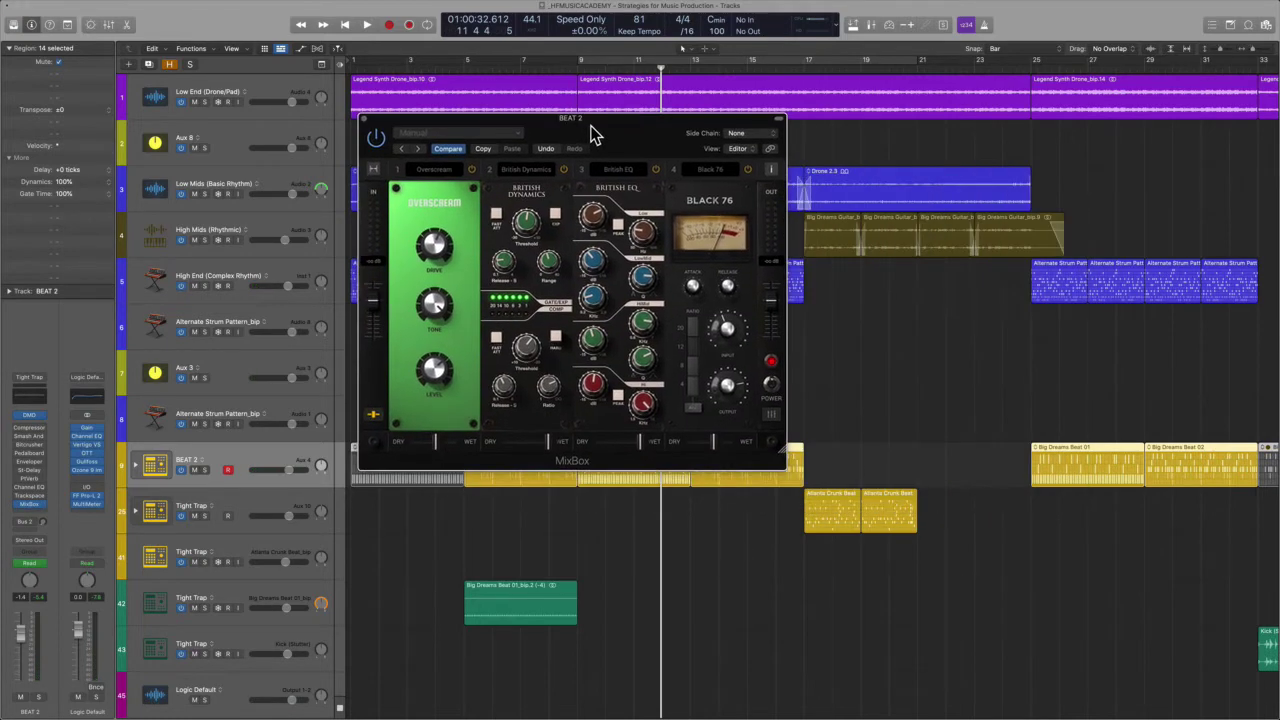
left_click(374, 171)
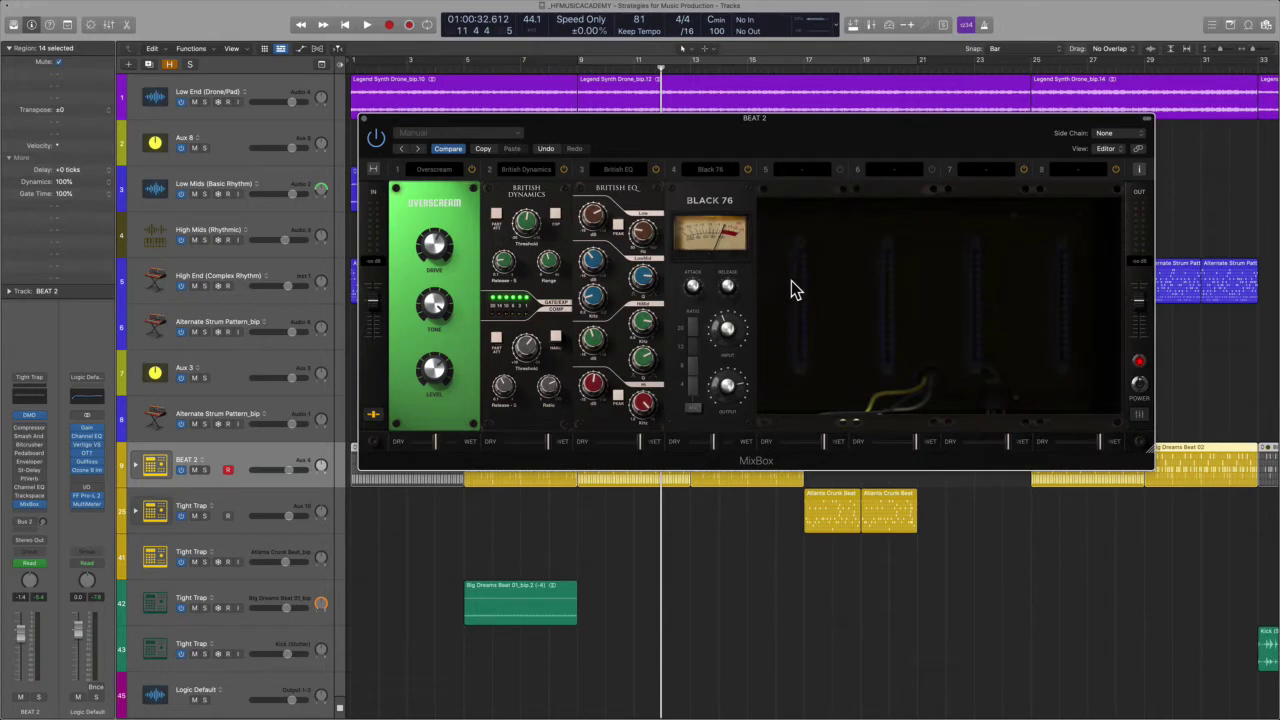
- Load the Env Filter from the Filter category into the empty slot 5
left_click(804, 172)
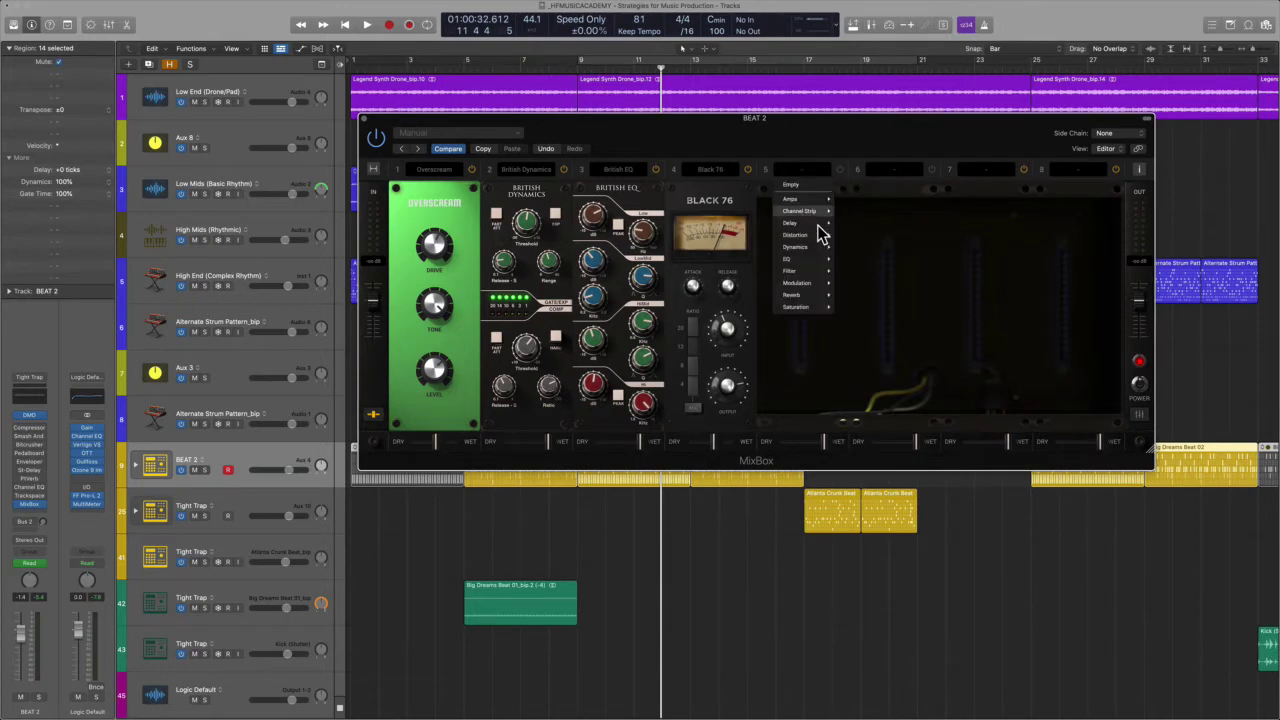
mouse_move(818, 226)
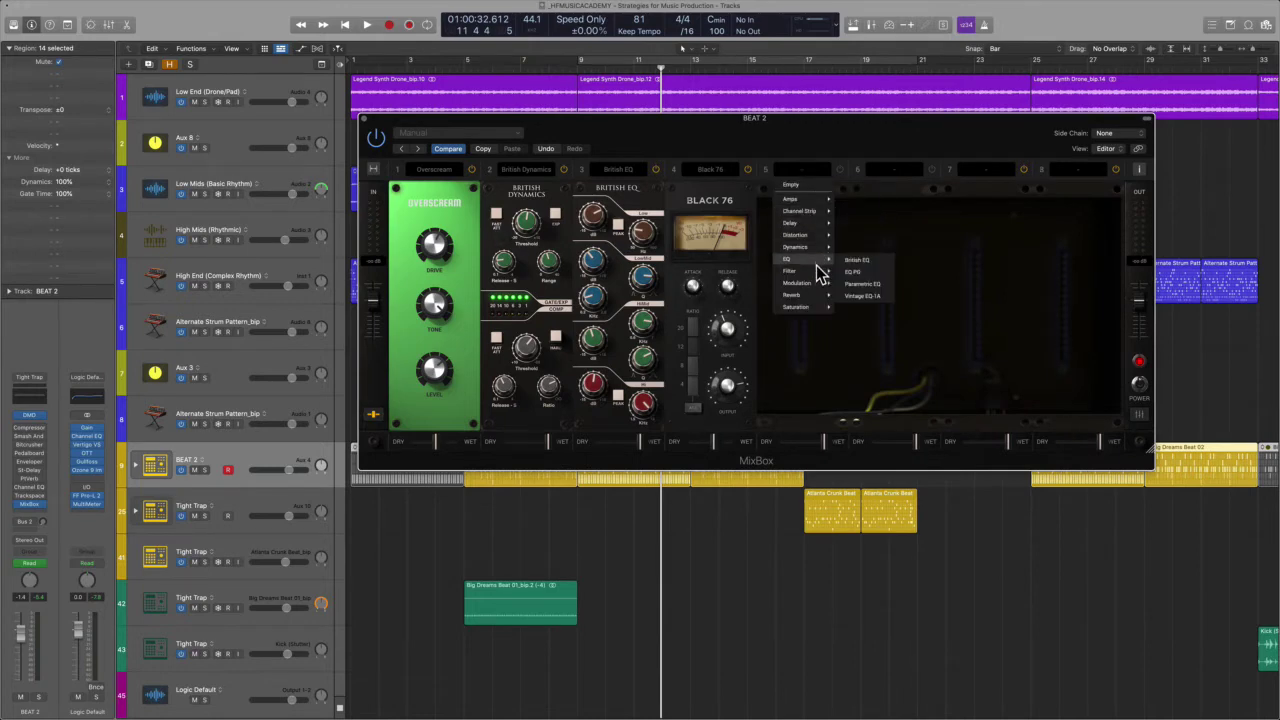
mouse_move(818, 272)
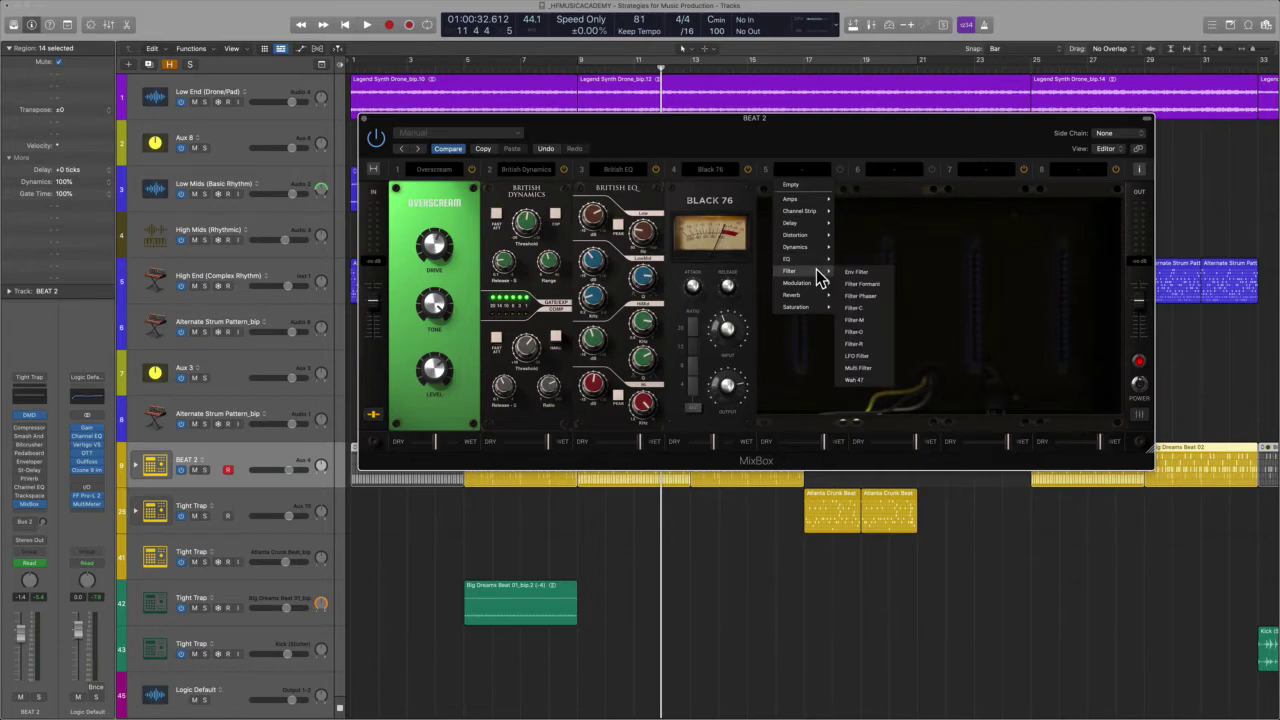
left_click(877, 273)
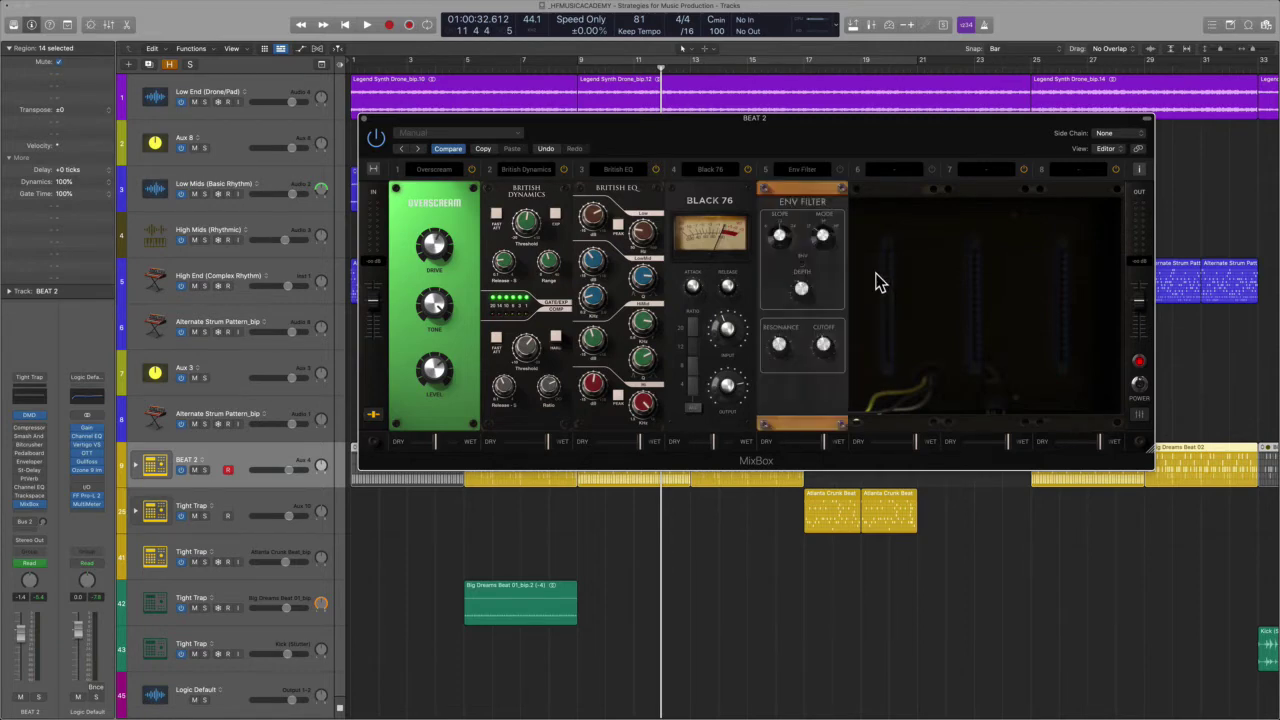
- Load Filter Formant into slot 5 in place of the Env Filter
left_click(805, 186)
mouse_move(814, 262)
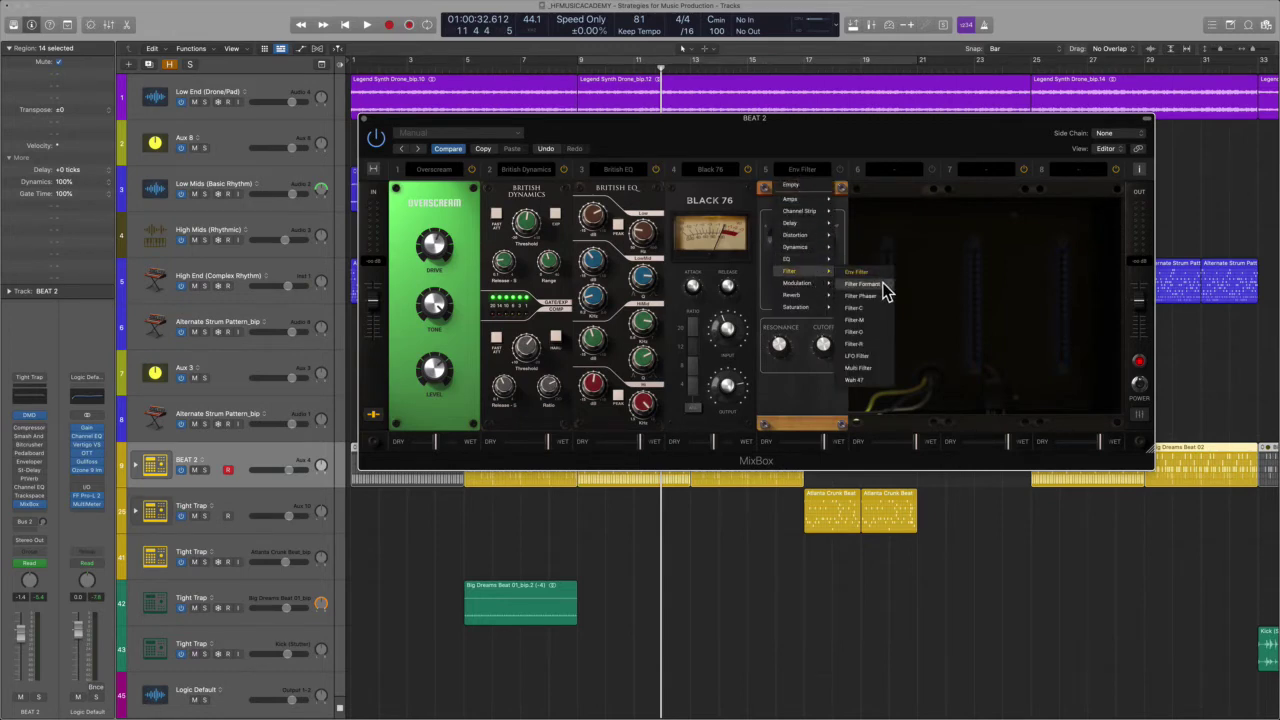
left_click(883, 286)
- Solo BEAT 2 and, during playback, set Filter Formant's dry/wet mix to 54% and its Morph to 69
key("s")
key("space")
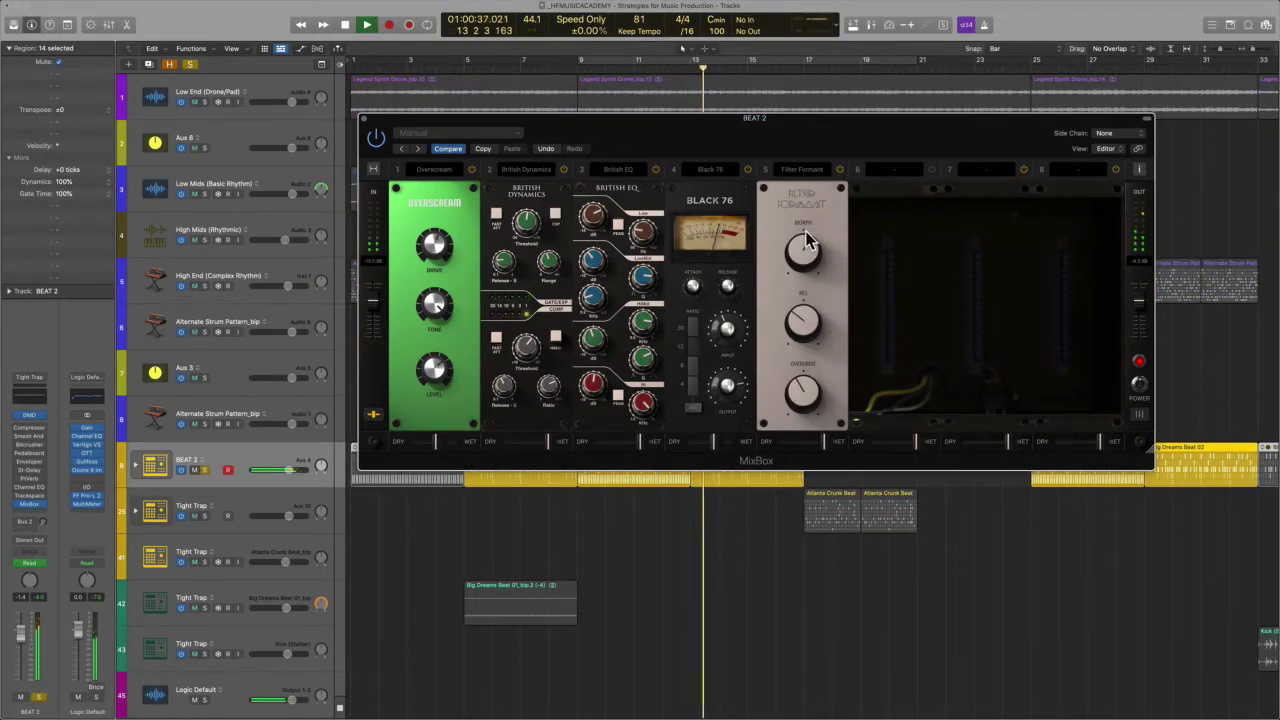
mouse_move(800, 378)
mouse_move(824, 443)
left_mouse_down()
mouse_move(805, 455)
mouse_move(803, 443)
left_mouse_up()
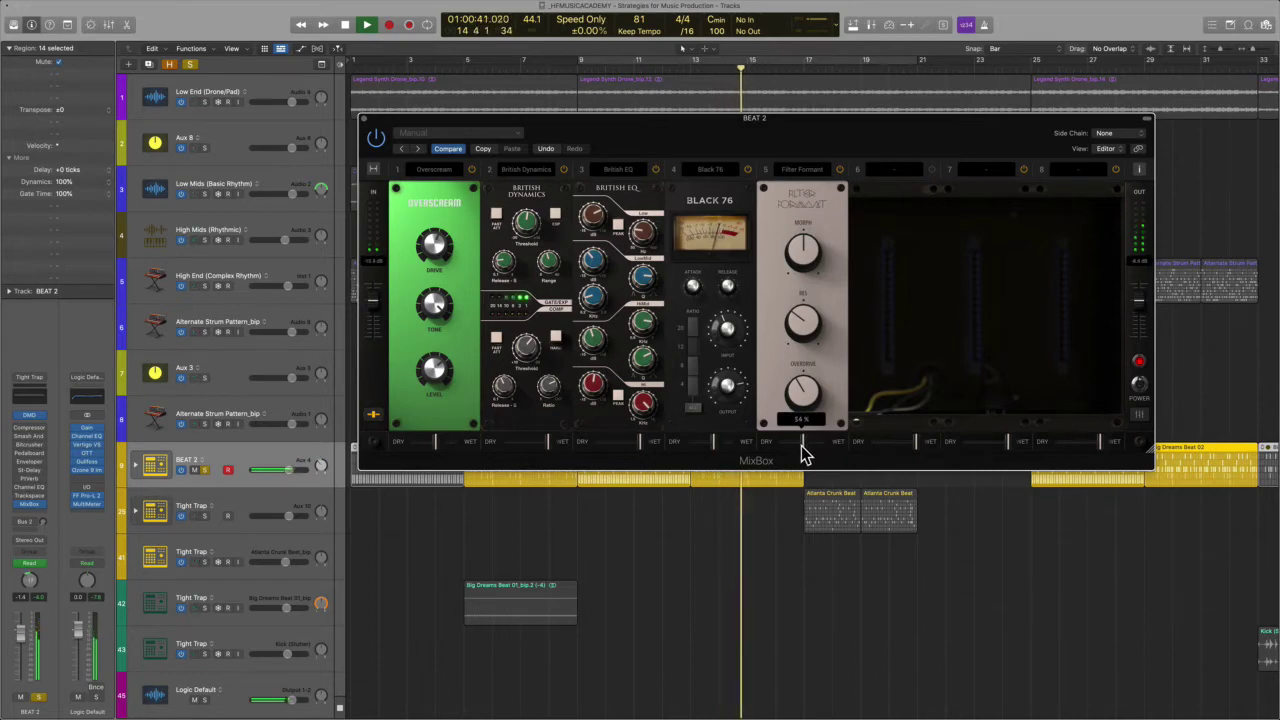
mouse_move(805, 252)
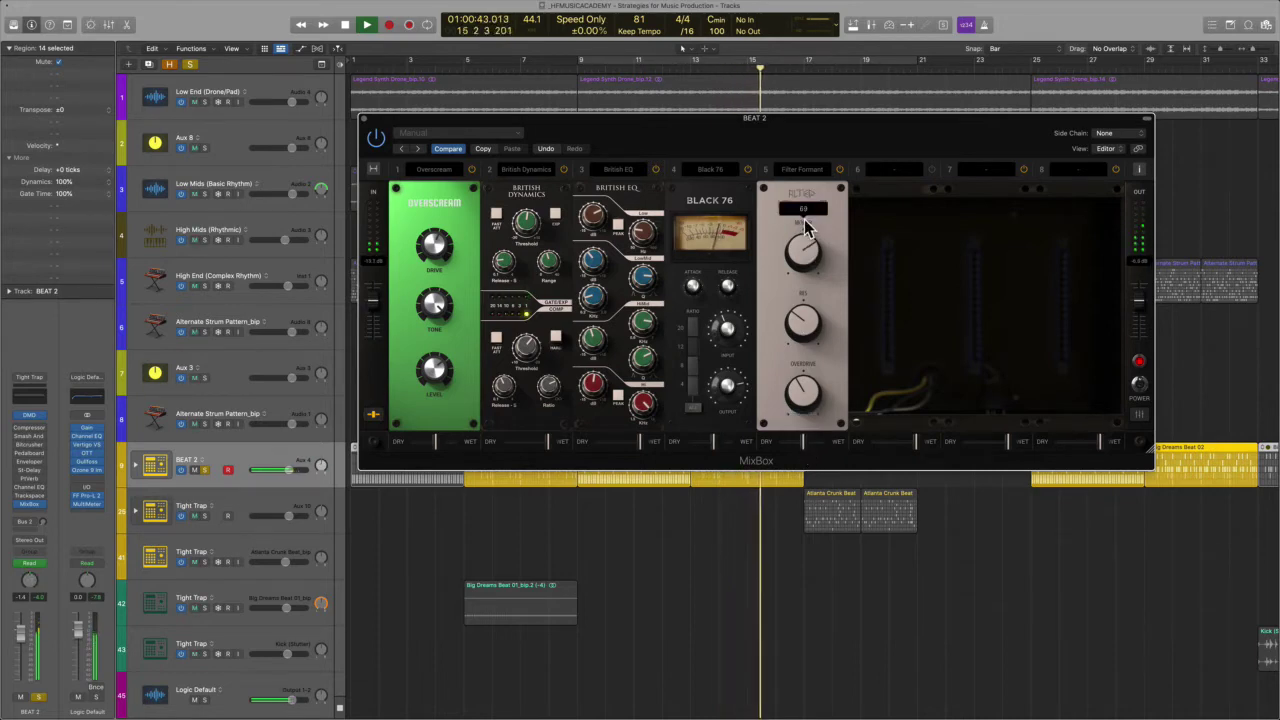
key("space")
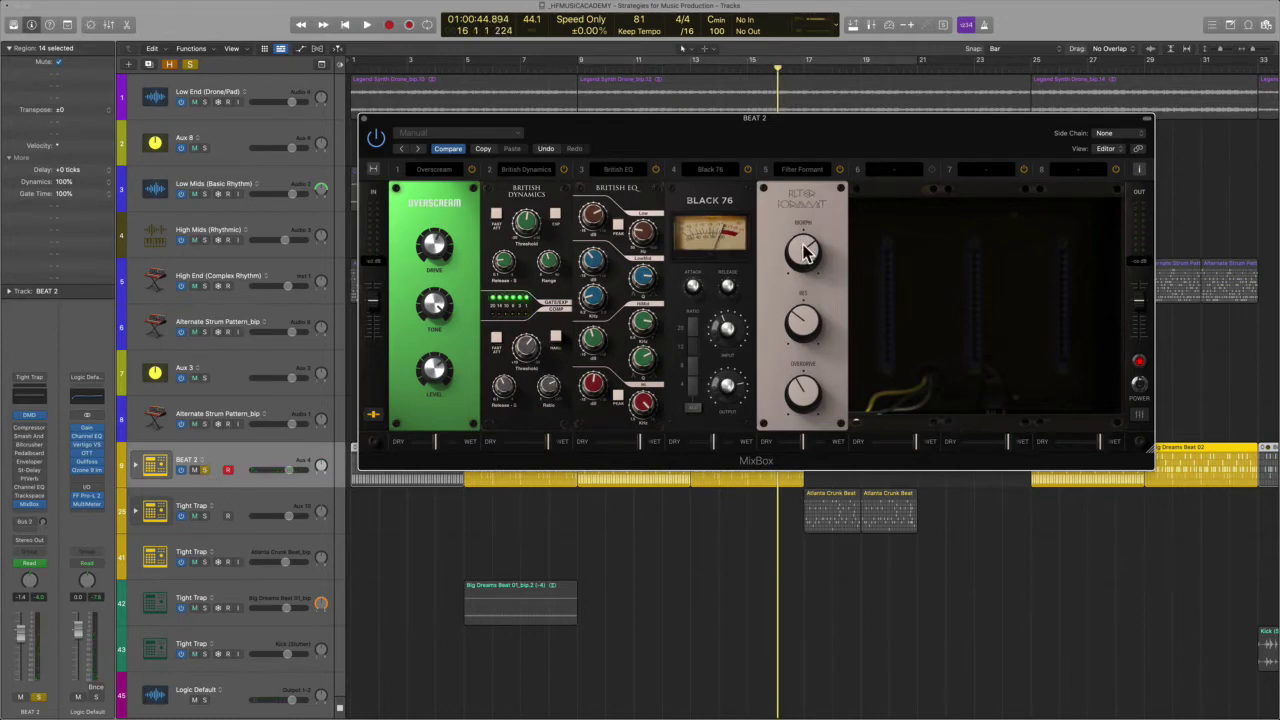
- Move the MixBox window clear of the beat regions and compare the bypassed and active sound around bar 9
left_click_drag(817, 151, 830, 77)
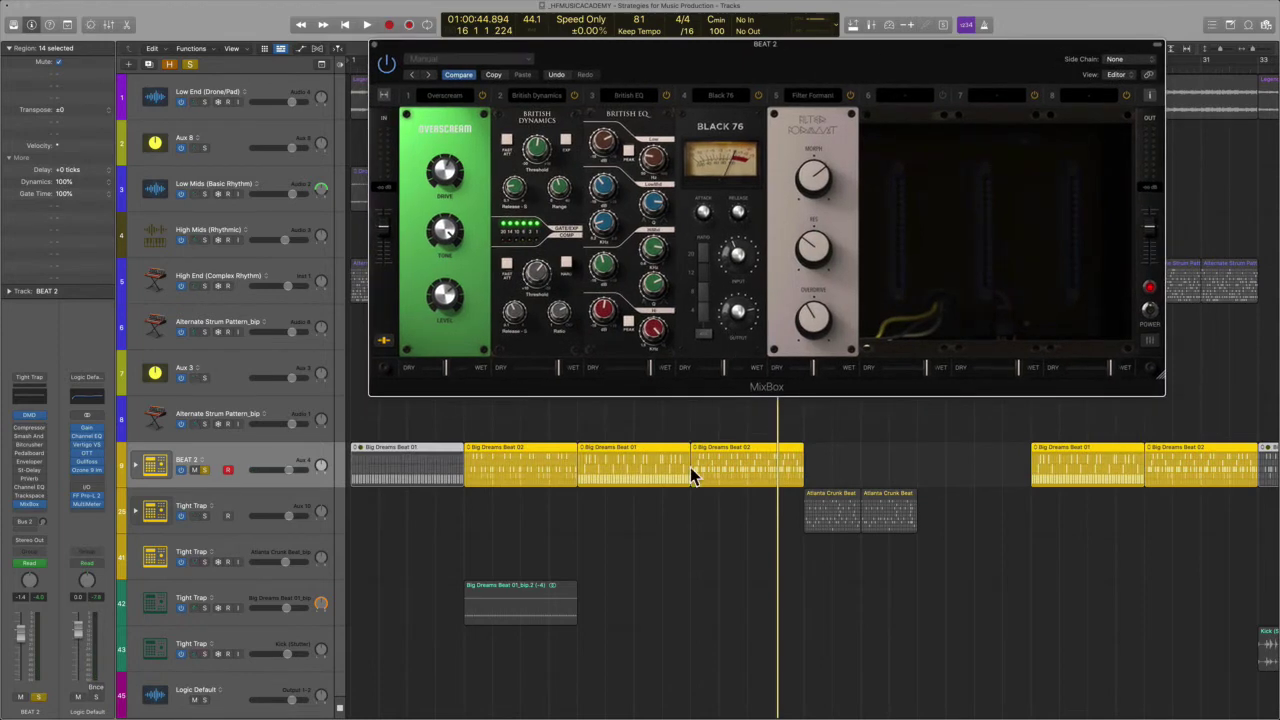
key("space")
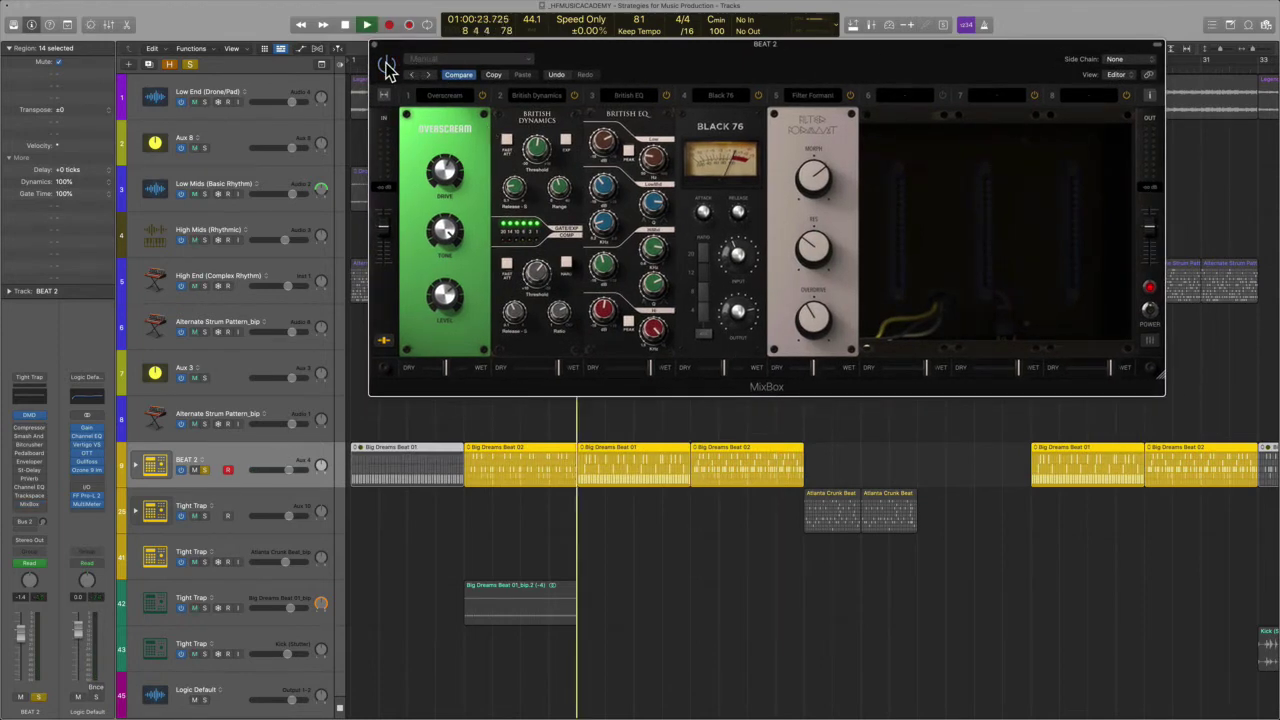
key("space")
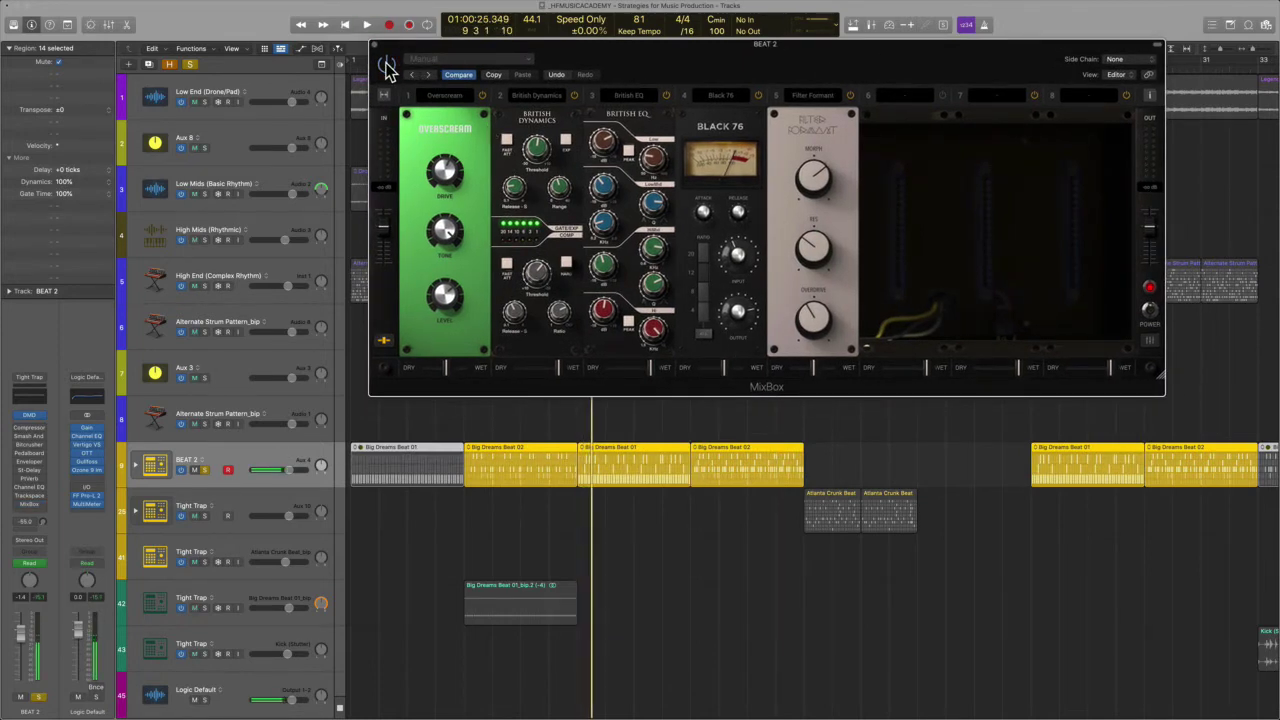
key("space")
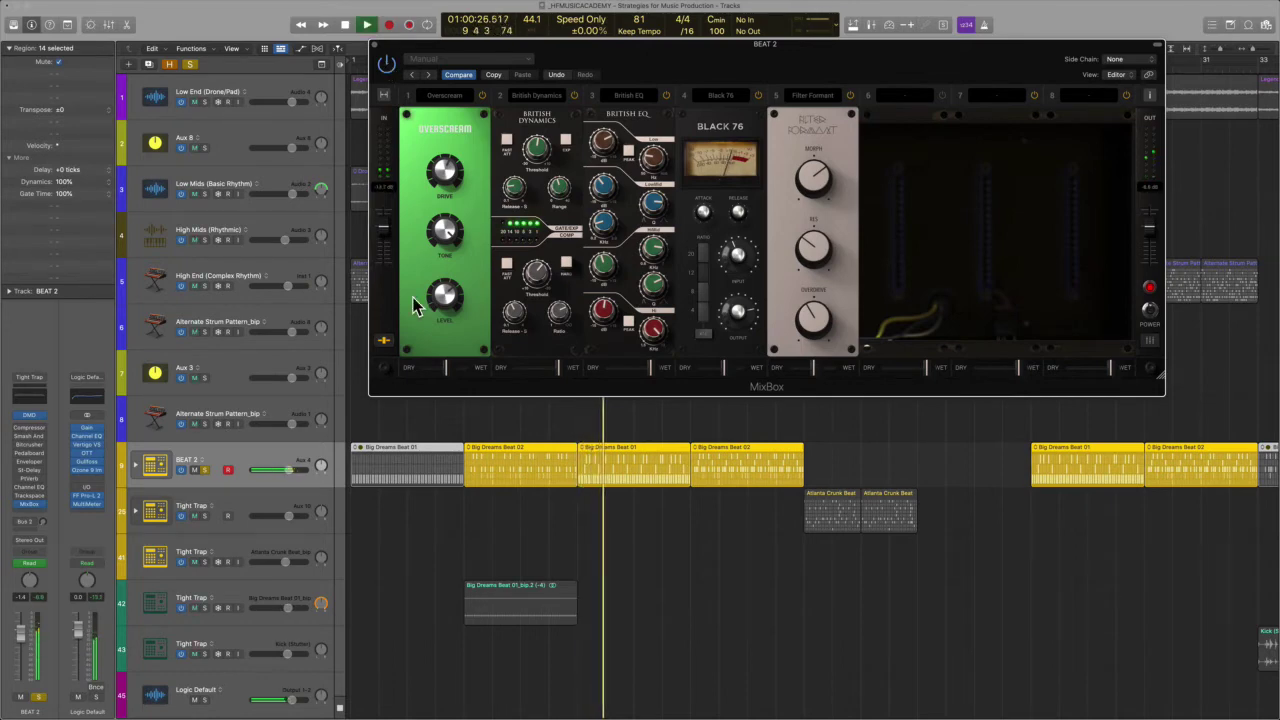
key("space")
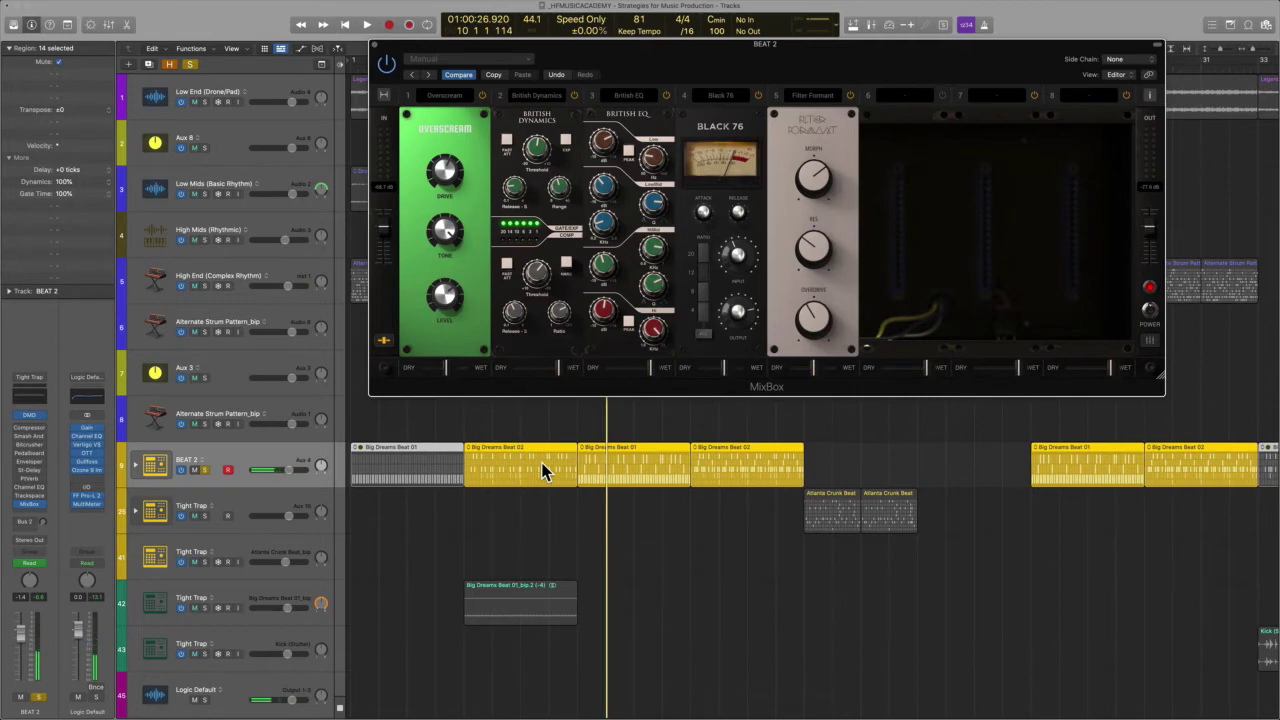
- Show BEAT 2's automation lane for MixBox Formant Morph, enlarge it around bars 9 to 13 and close the plug-in window
key("a")
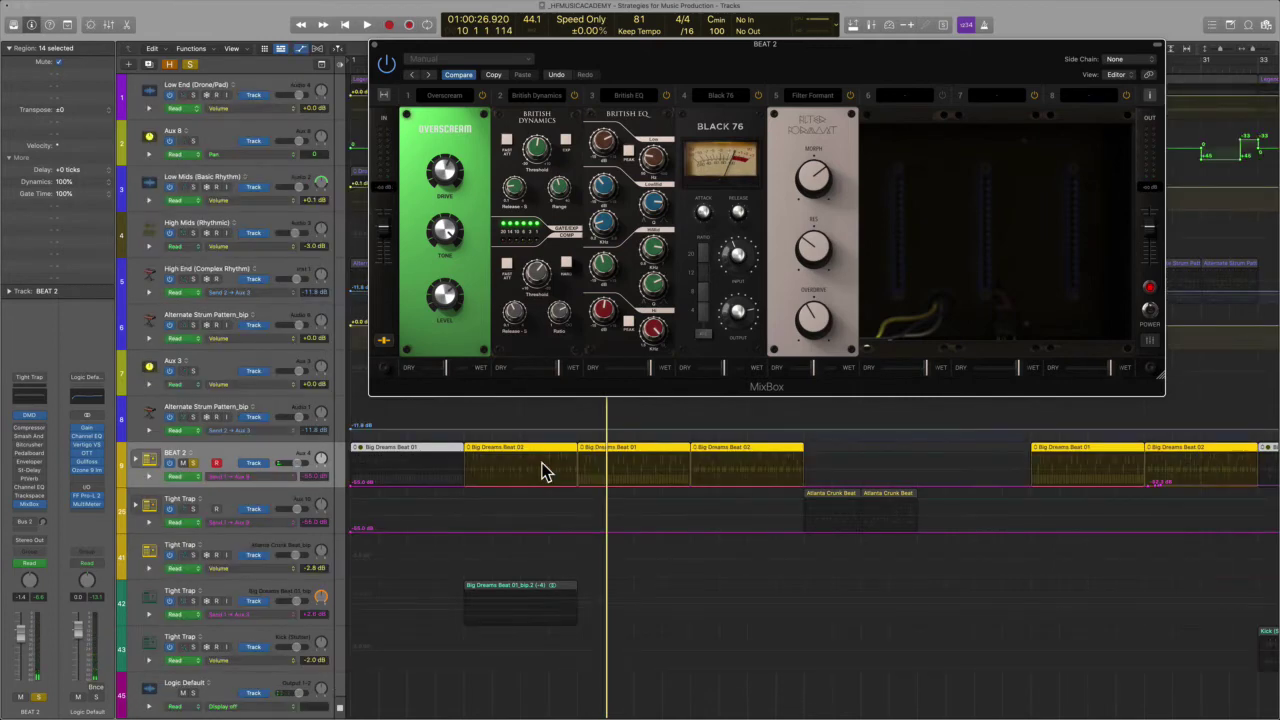
left_click(815, 180)
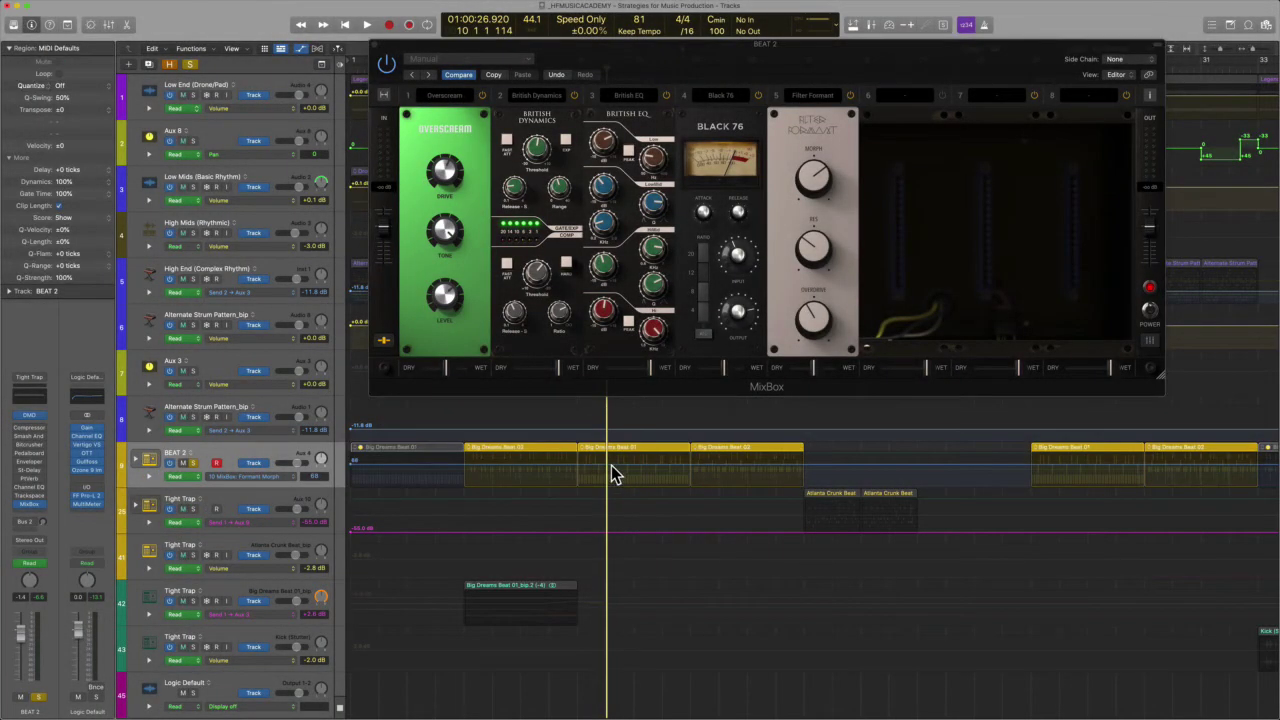
left_click_drag(590, 452, 700, 523)
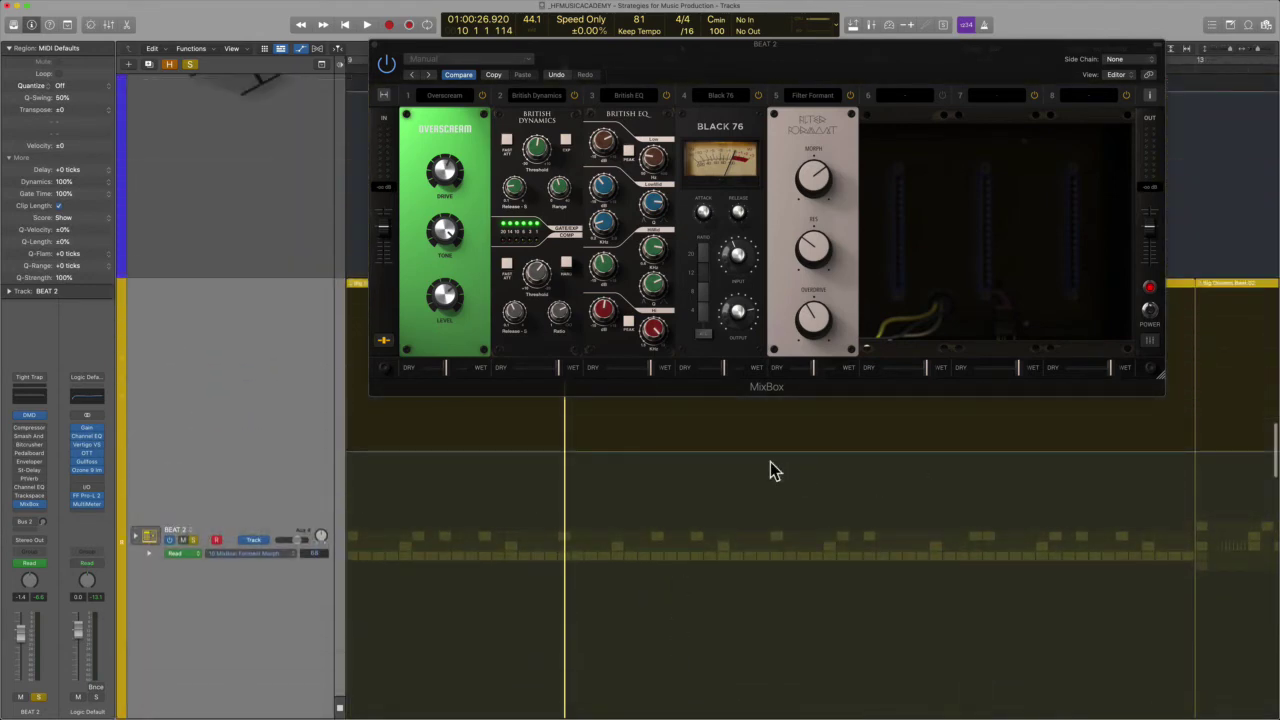
key("super+w")
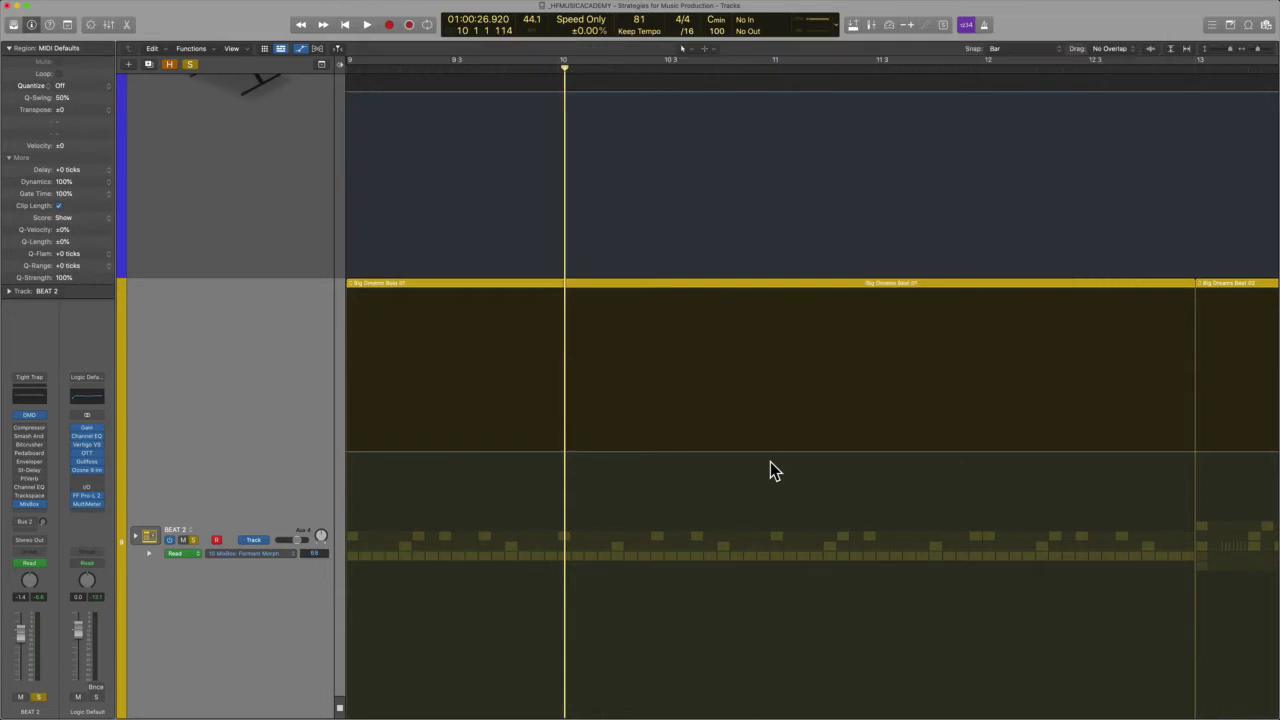
- Draw two Formant Morph automation peaks, one to about 75 just after bar 10 and one to about 79 after bar 11.3
left_click(586, 451)
left_click(618, 412)
left_click(658, 455)
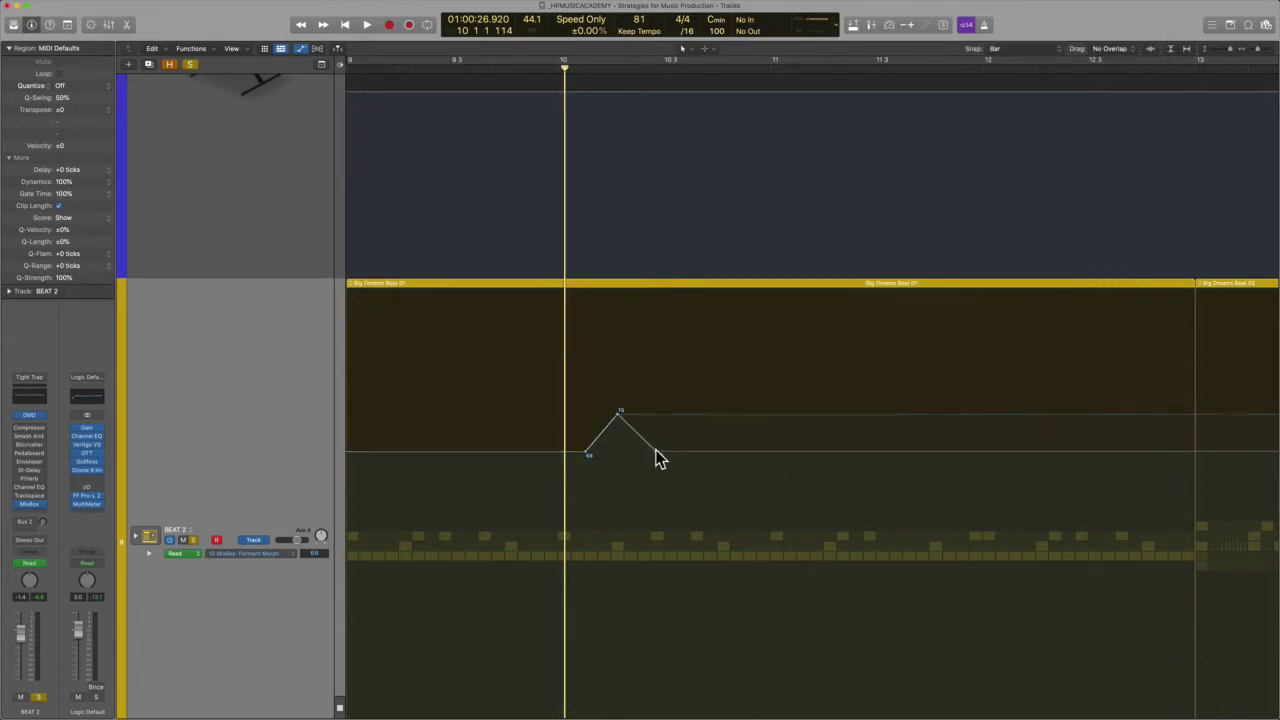
left_click(858, 454)
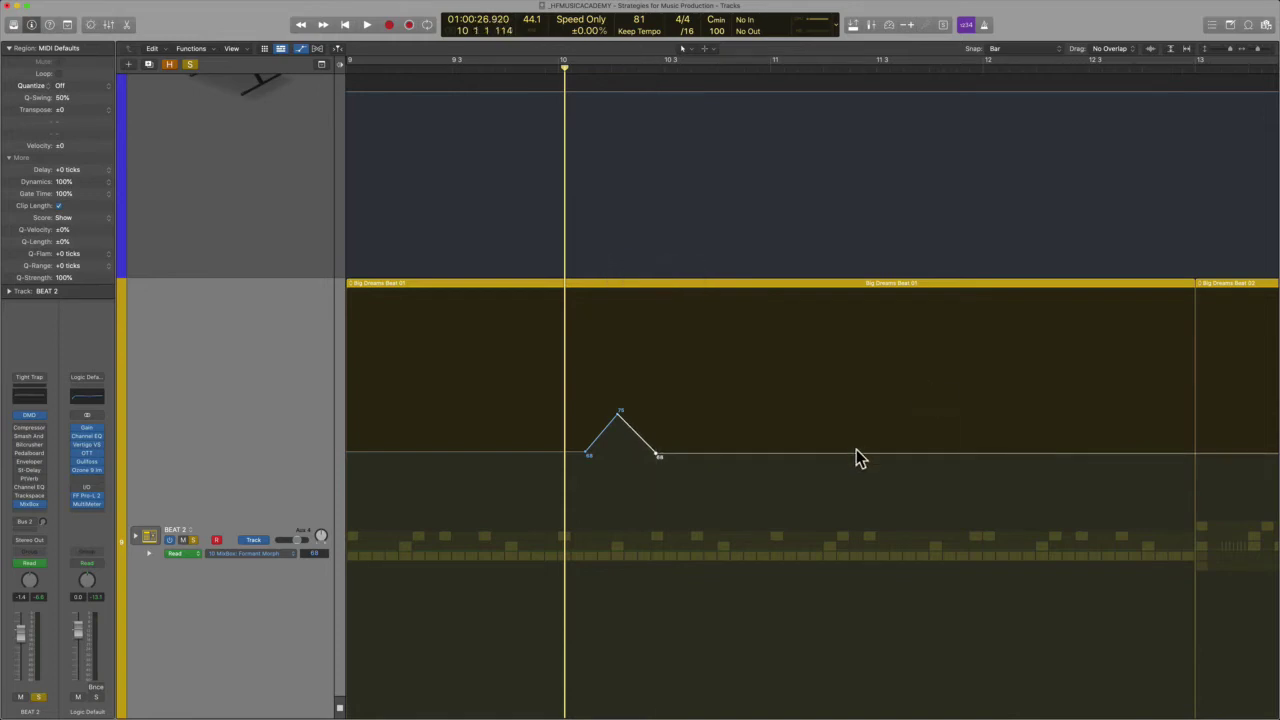
left_click(929, 396)
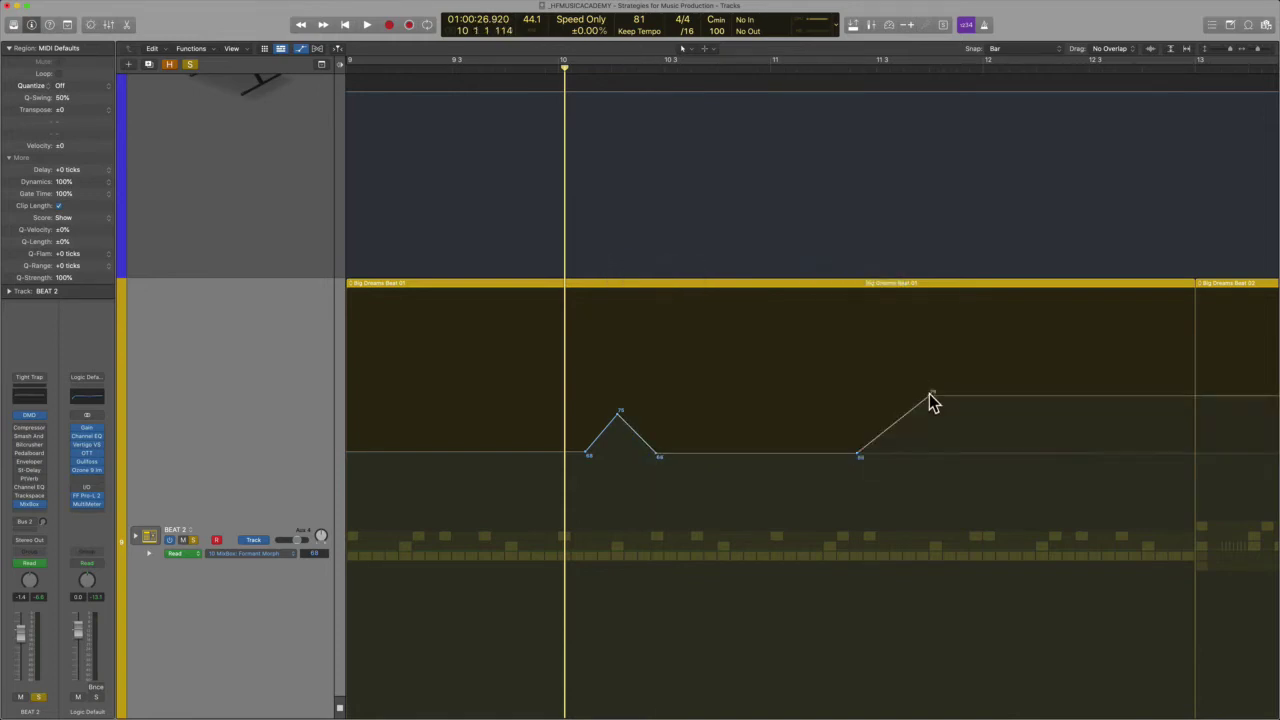
left_click(968, 453)
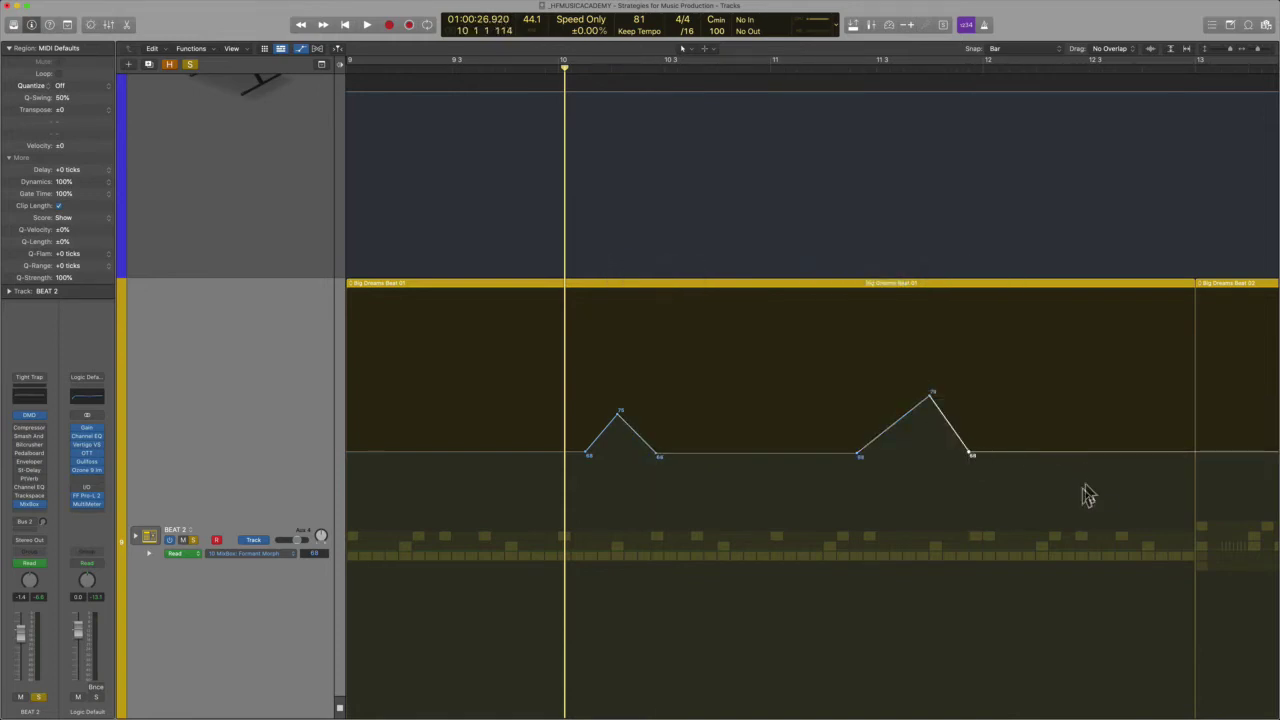
- Add a Formant Morph dip to about 55 before bar 13 and a steep peak just after it, and shift the MixBox window aside
left_click(1123, 455)
left_click(1066, 521)
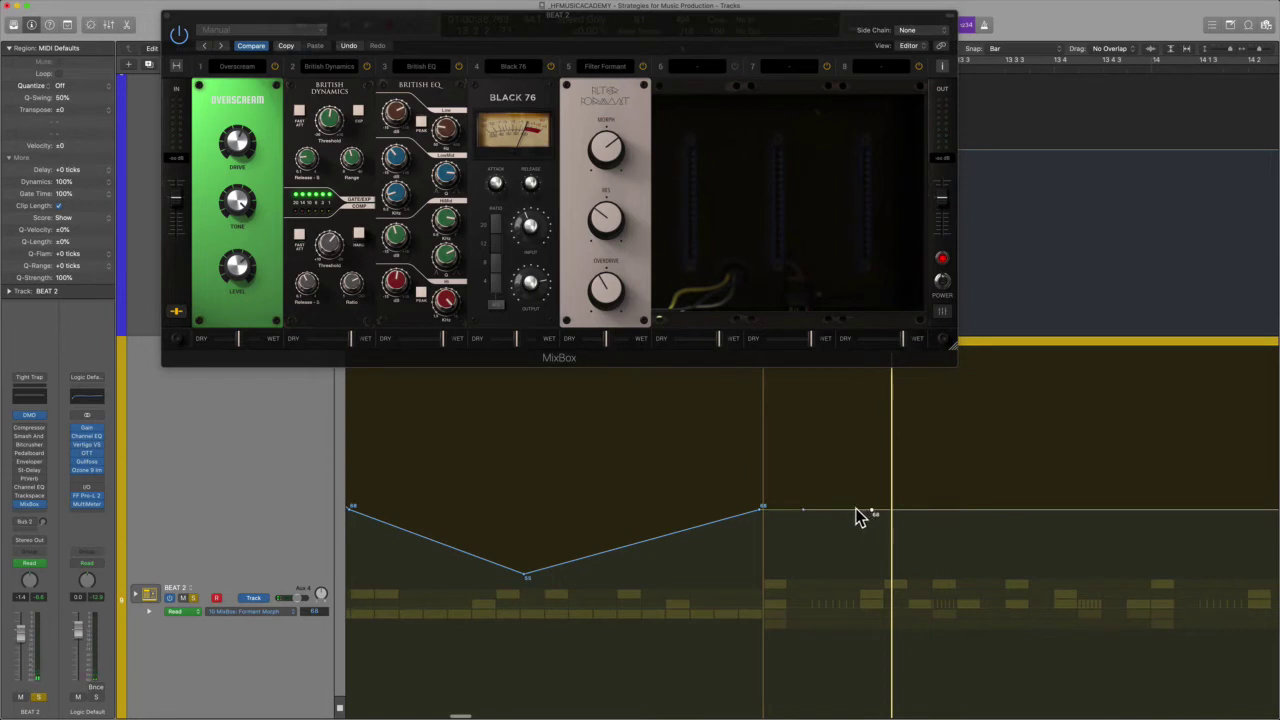
left_click_drag(837, 508, 845, 348)
left_click_drag(706, 47, 449, 40)
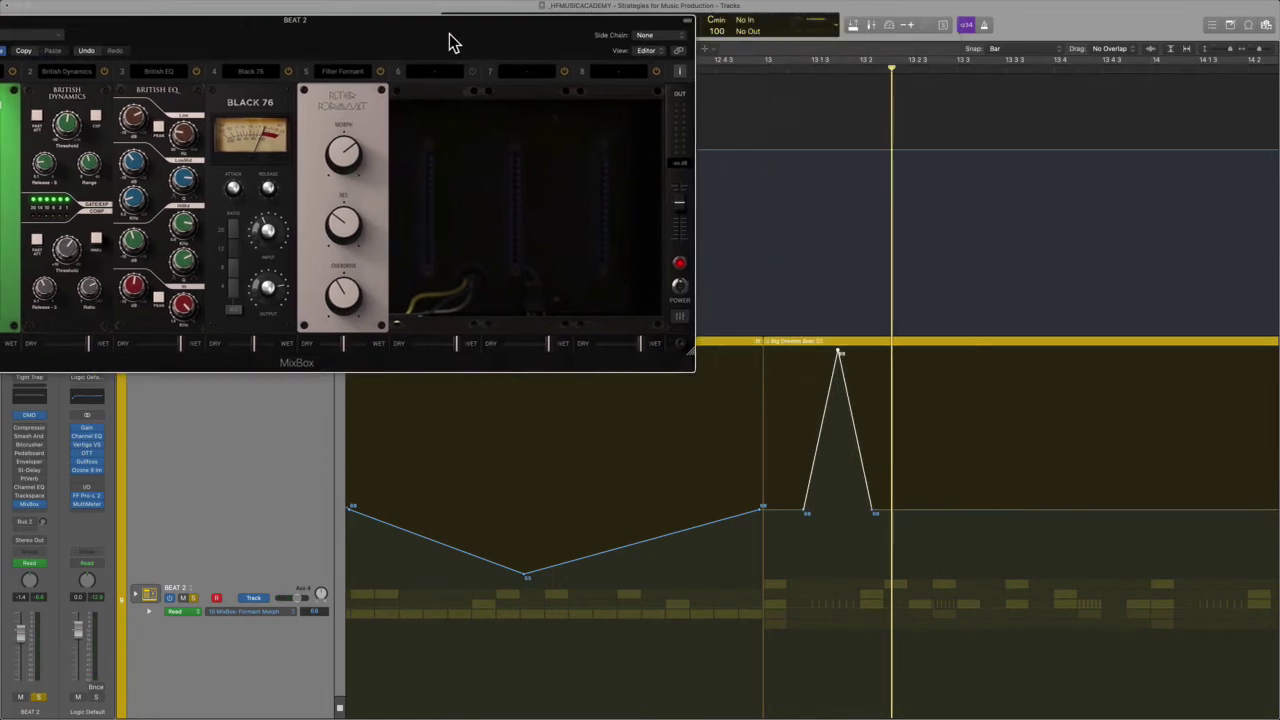
- Play from bar 13, then raise MixBox's Formant Res automation over the stretch from 13 1 2 1 to 13 2 2 1
left_click(752, 66)
key("space")
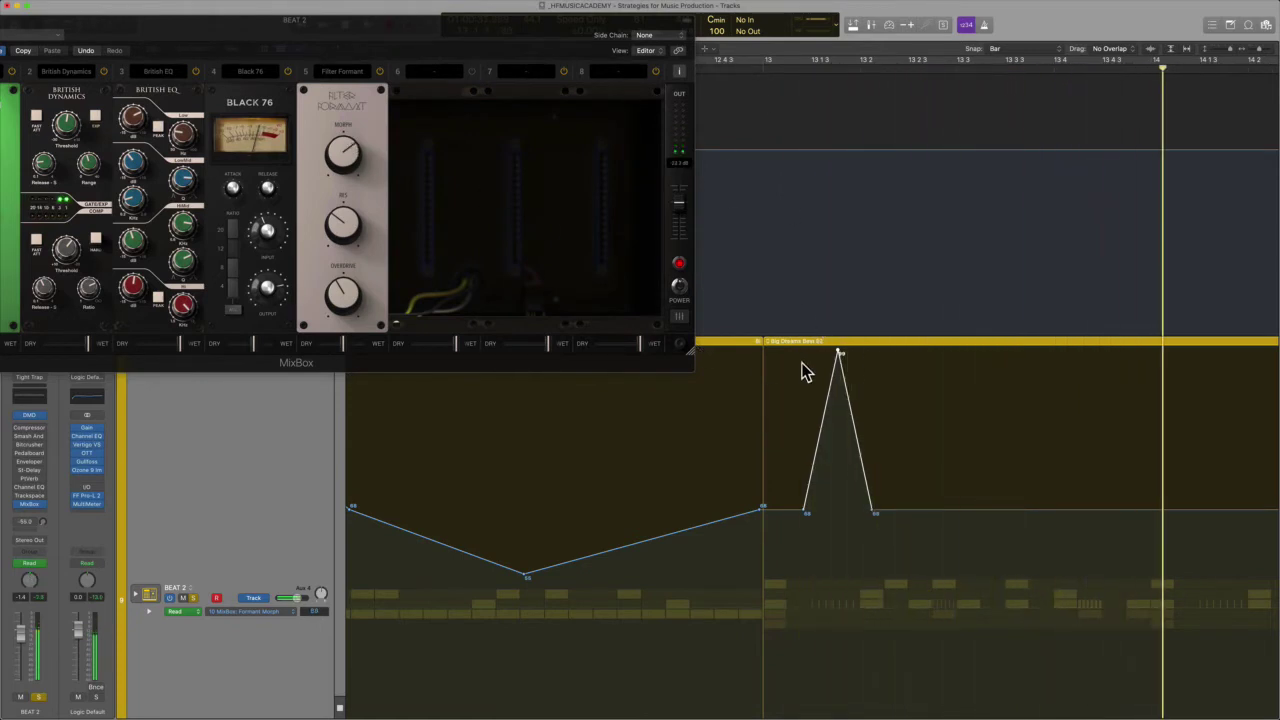
left_click(345, 226)
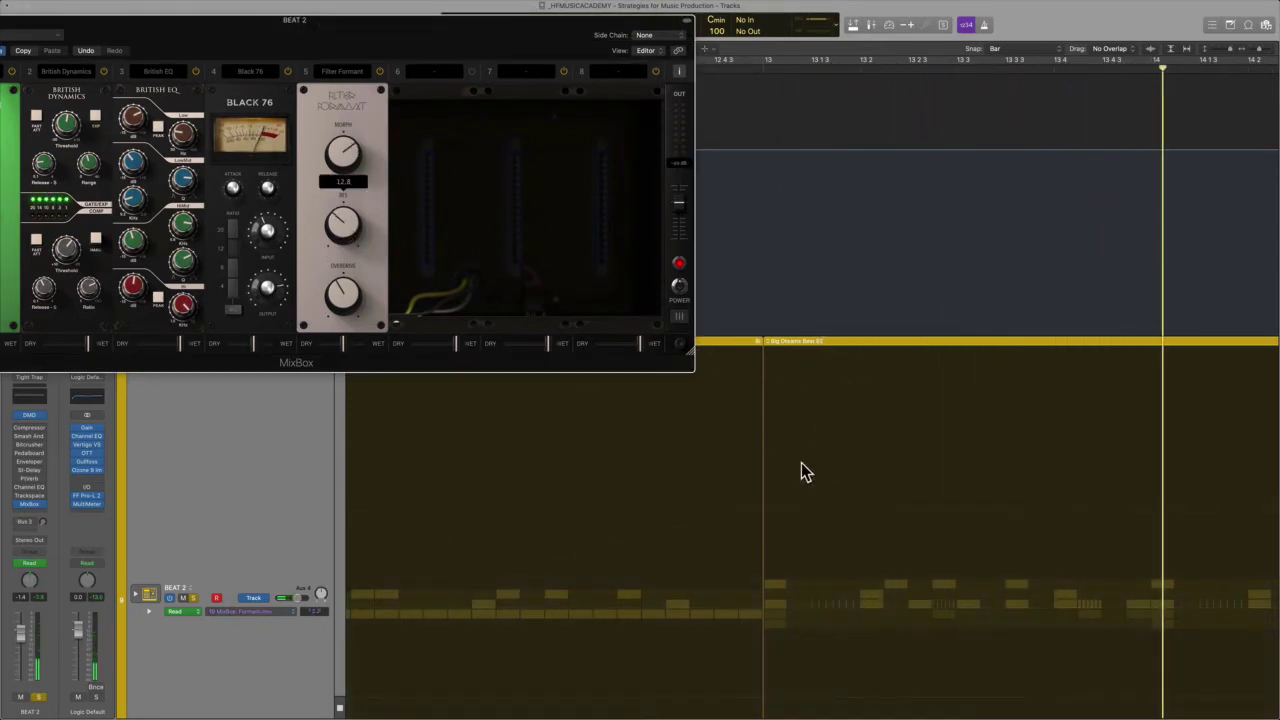
left_click_drag(801, 463, 867, 484)
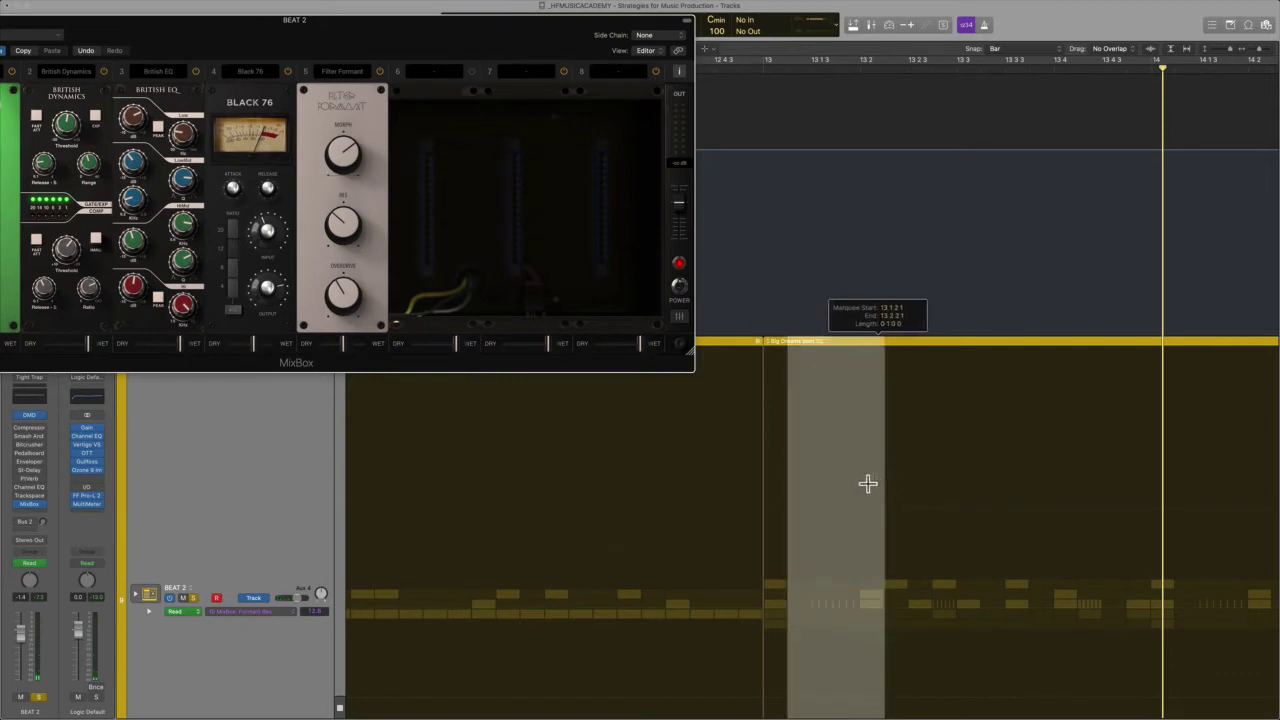
left_click(836, 519)
left_click_drag(840, 703, 863, 520)
key("space")
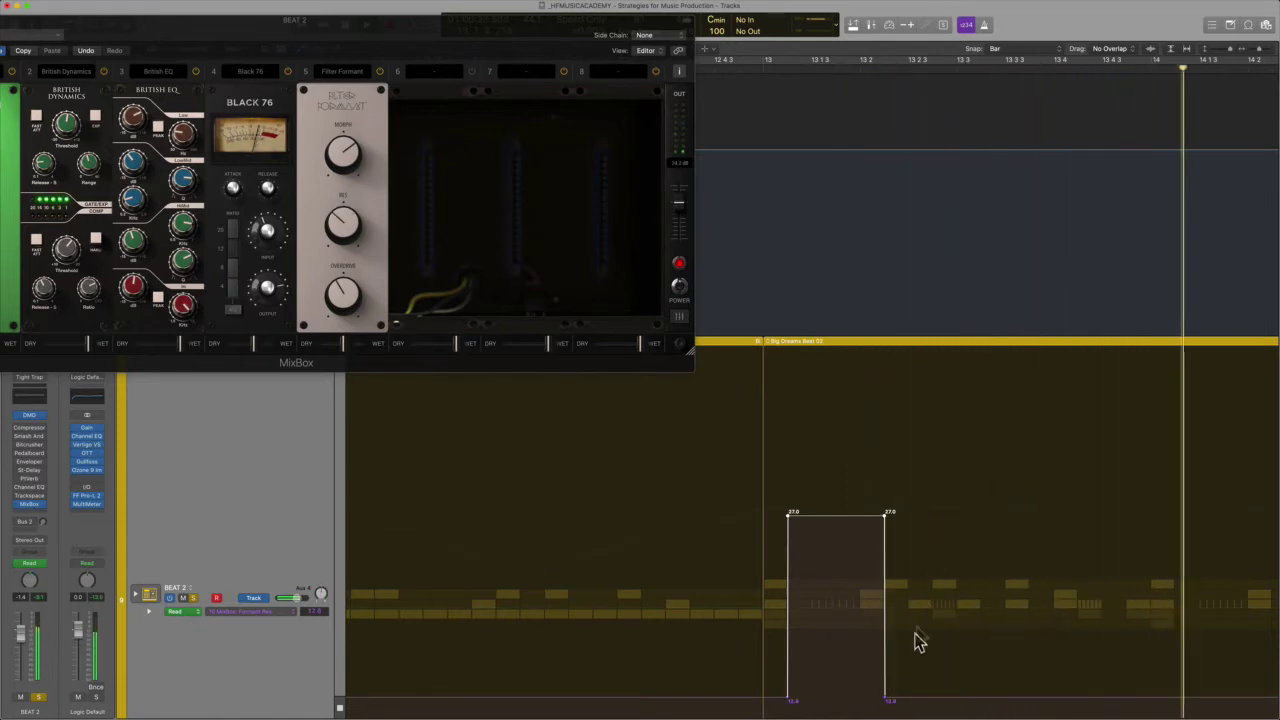
- Raise the Formant Res automation just after bar 14 and the Formant Morph automation to 100 over that area
scroll(1023, 690, "right", 3)
scroll(953, 655, "down", 2)
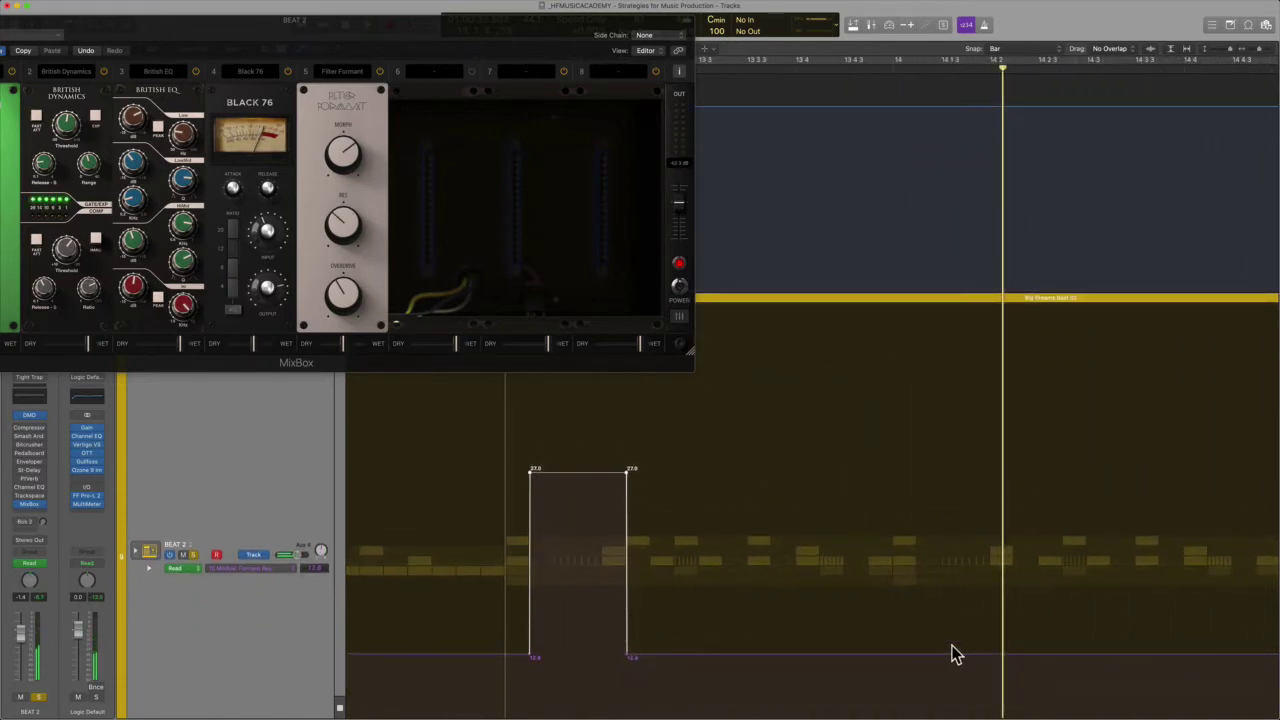
left_click_drag(927, 640, 983, 340)
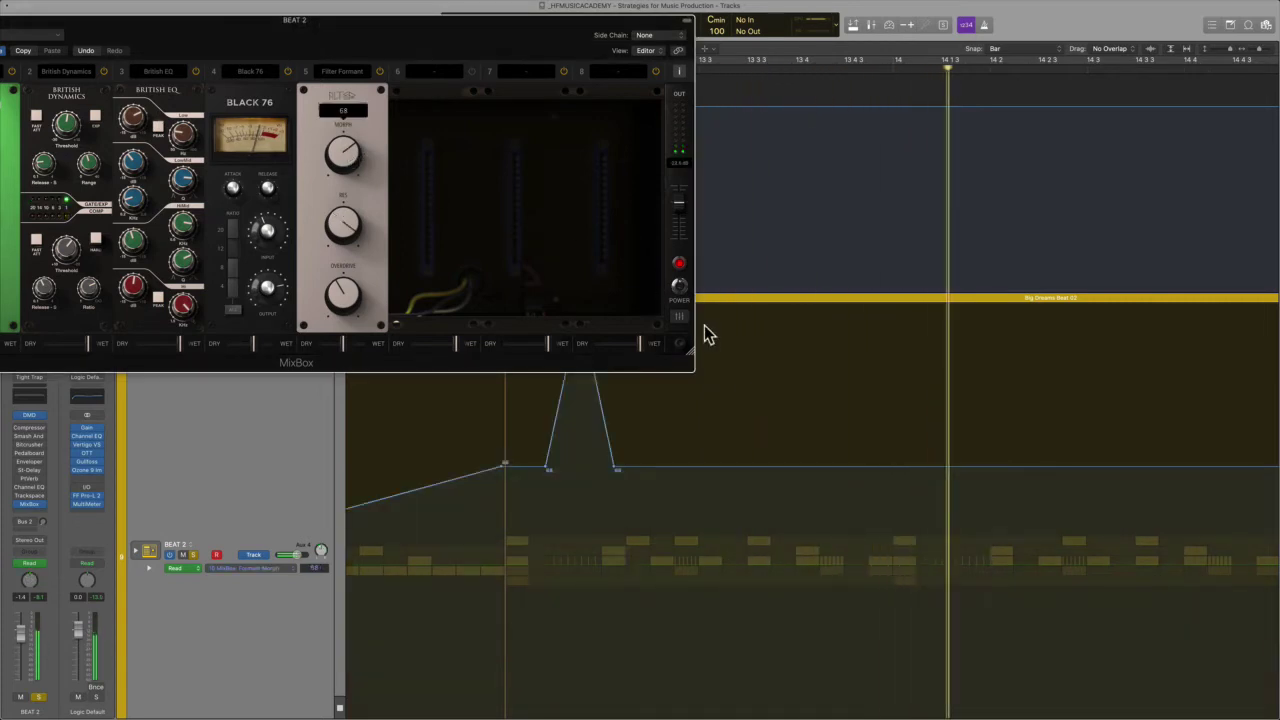
left_click_drag(918, 487, 972, 252)
key("space")
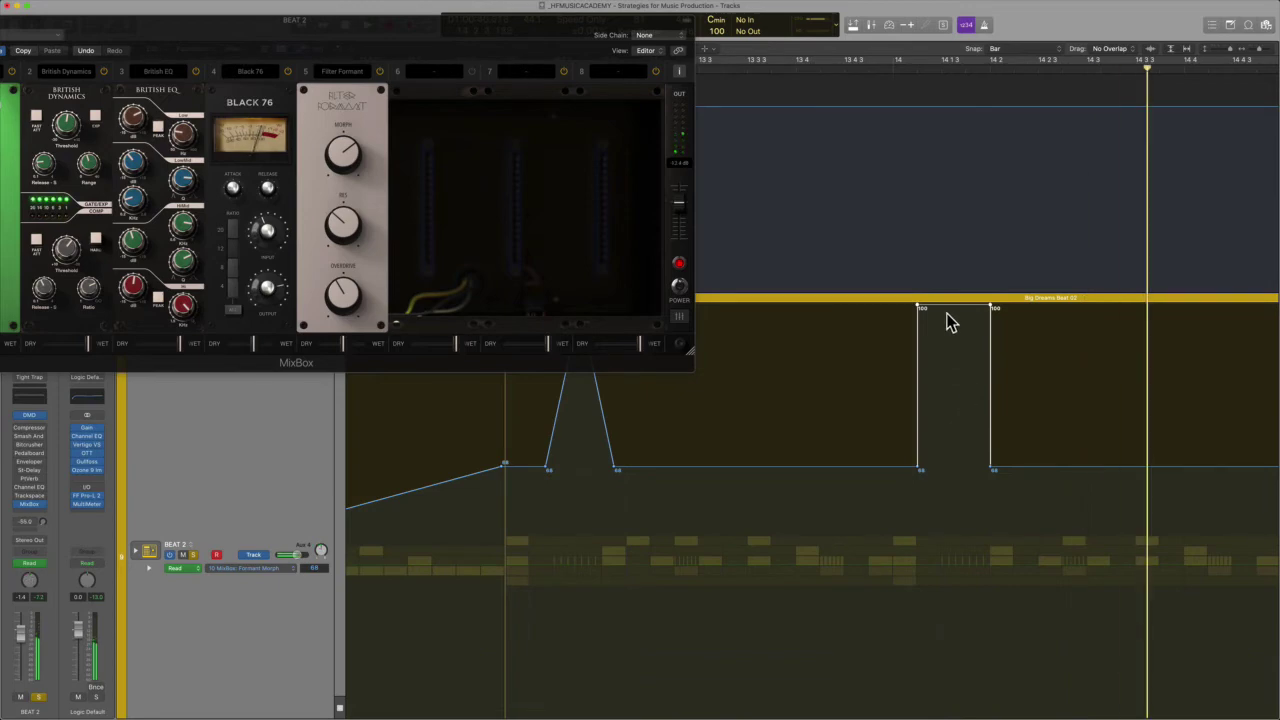
- Compare BEAT 2 with MixBox bypassed and active around bars 13 and 14, keeping the plug-in window clear of the automation
left_click_drag(200, 30, 338, 40)
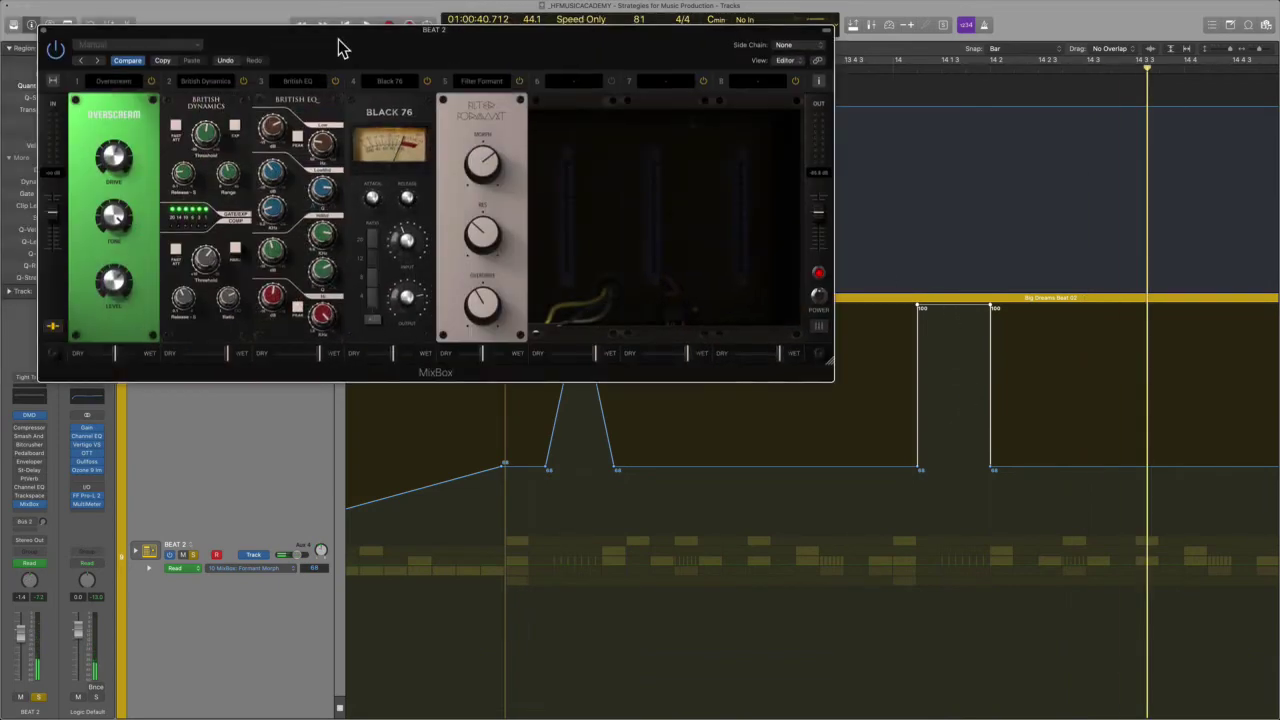
left_click(57, 50)
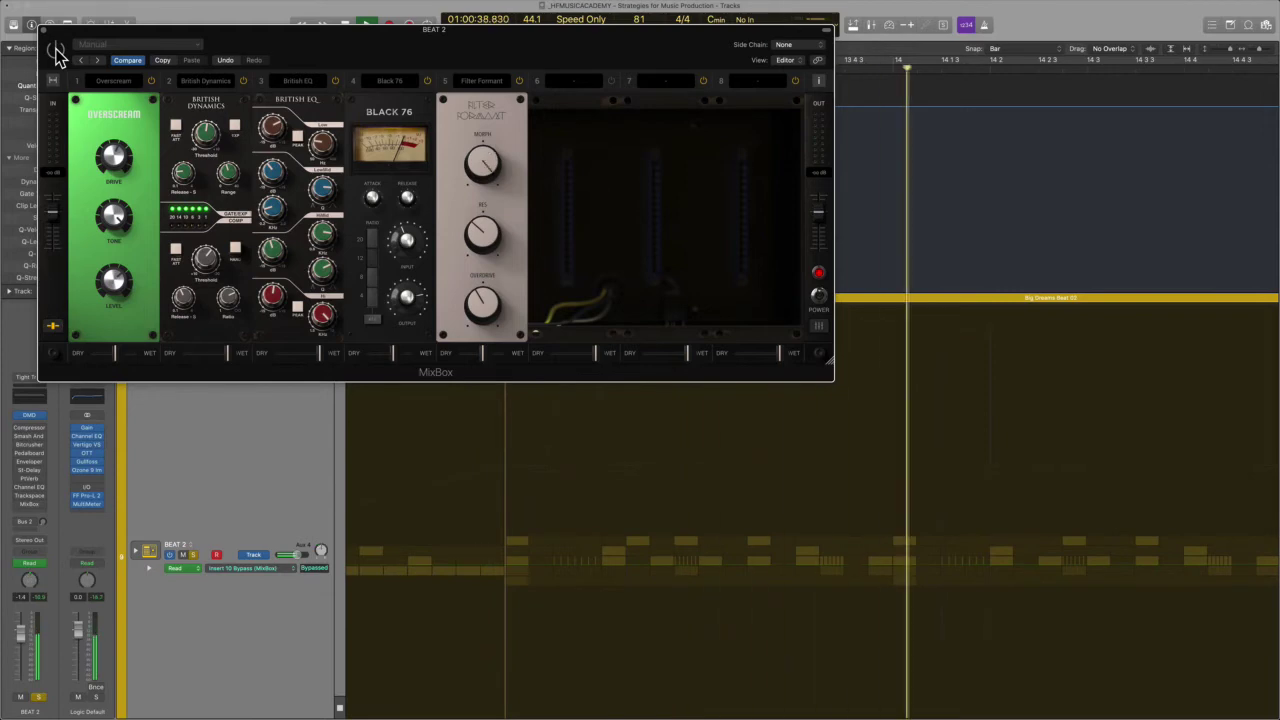
left_click_drag(628, 72, 566, 48)
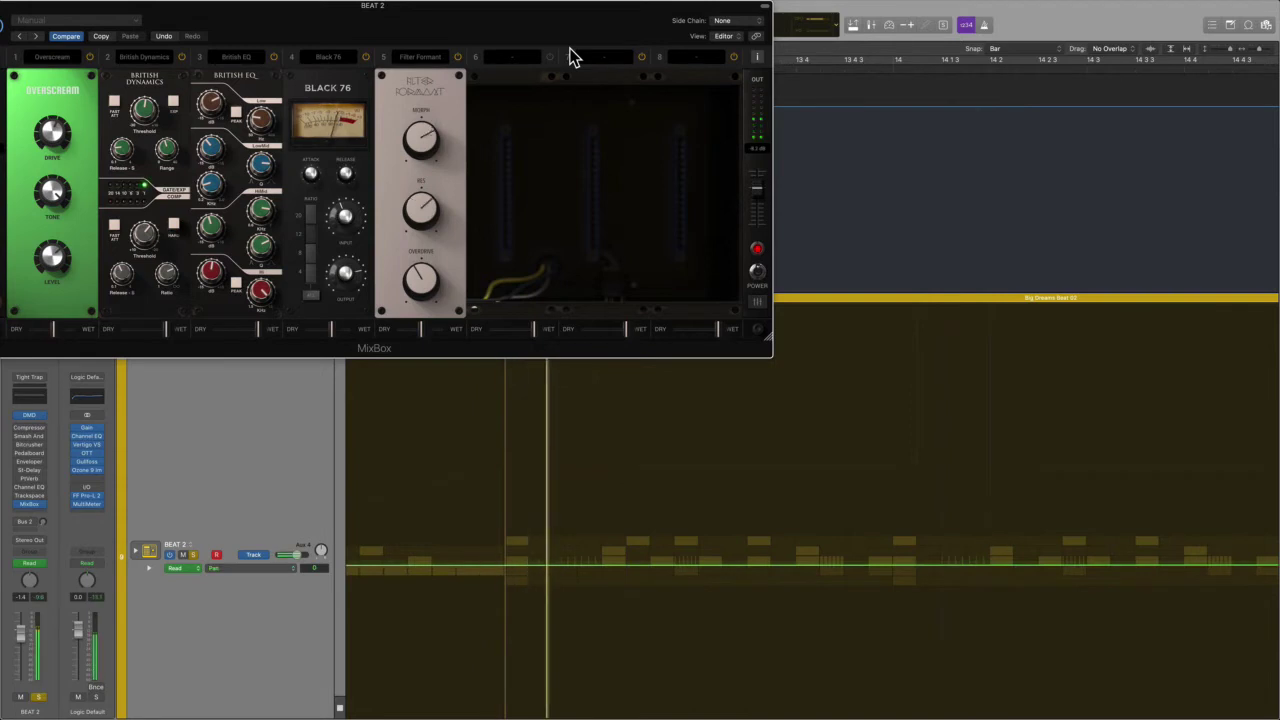
- Lower the Formant Morph automation block just after bar 14 to 20
key("a")
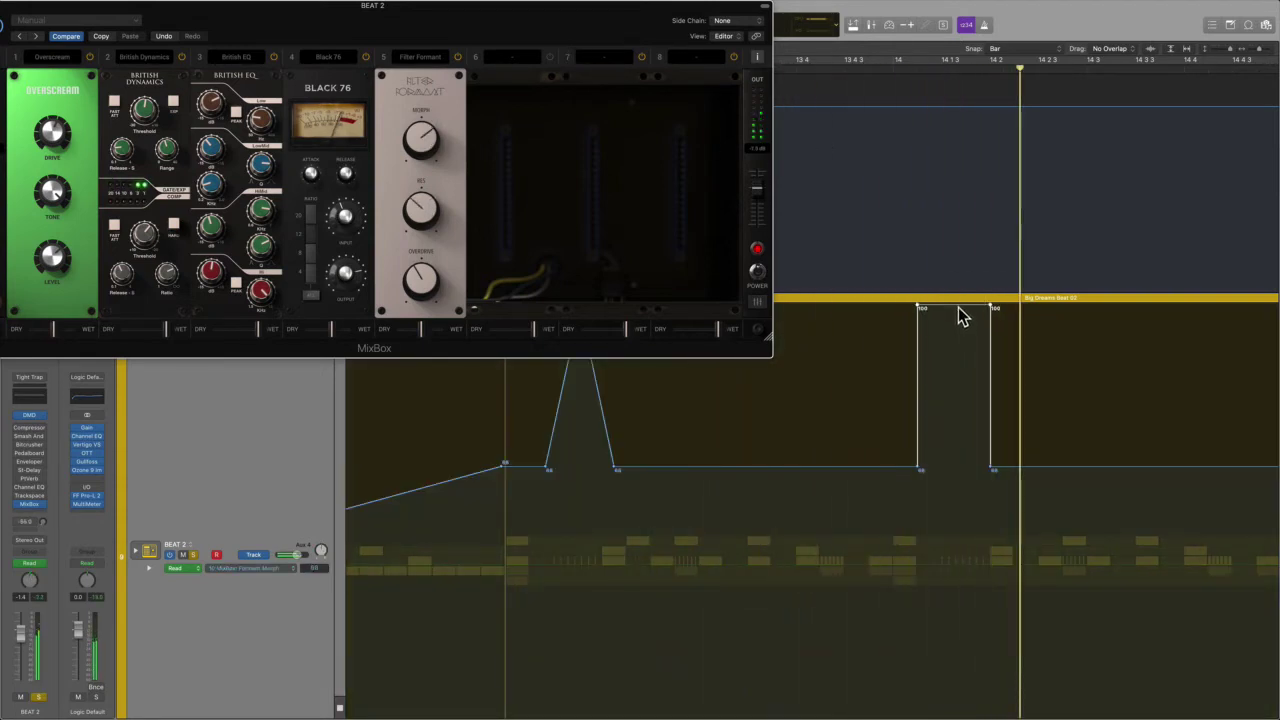
left_click_drag(960, 317, 978, 682)
scroll(978, 682, "down", 4)
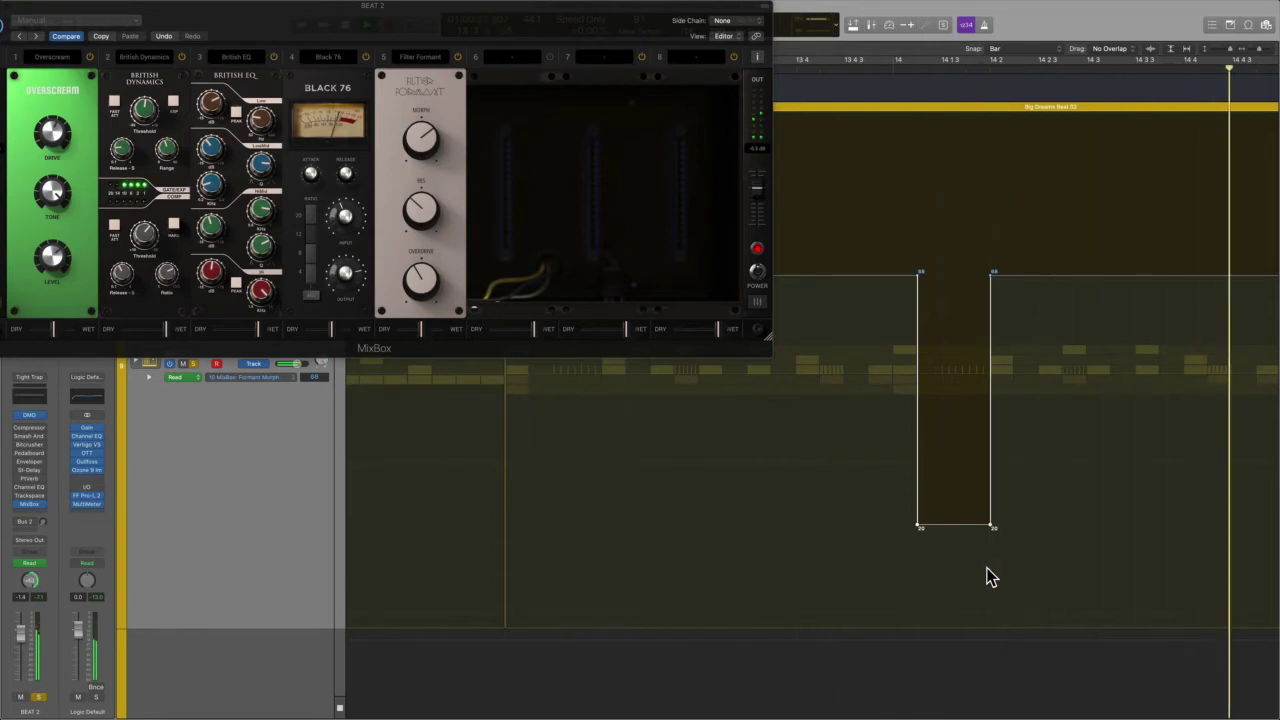
- Hide the track automation, fit the whole arrangement in view and close the BEAT 2 MixBox window
key("a")
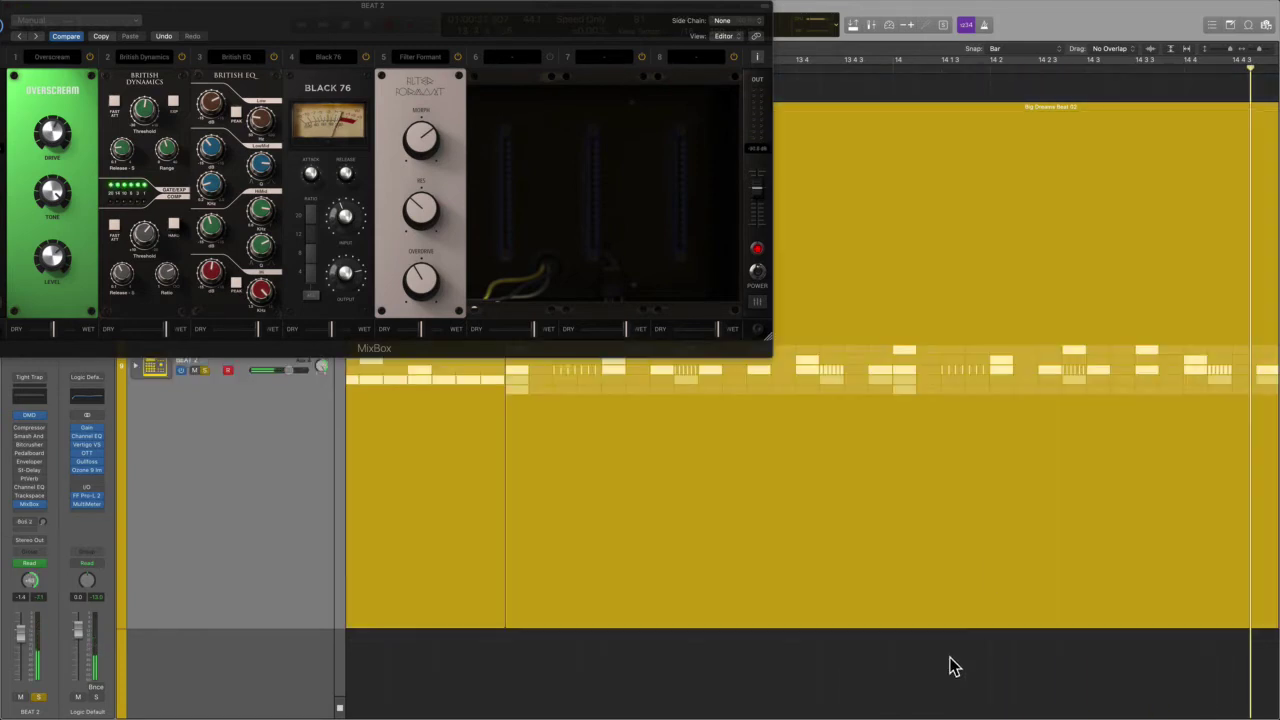
key("z")
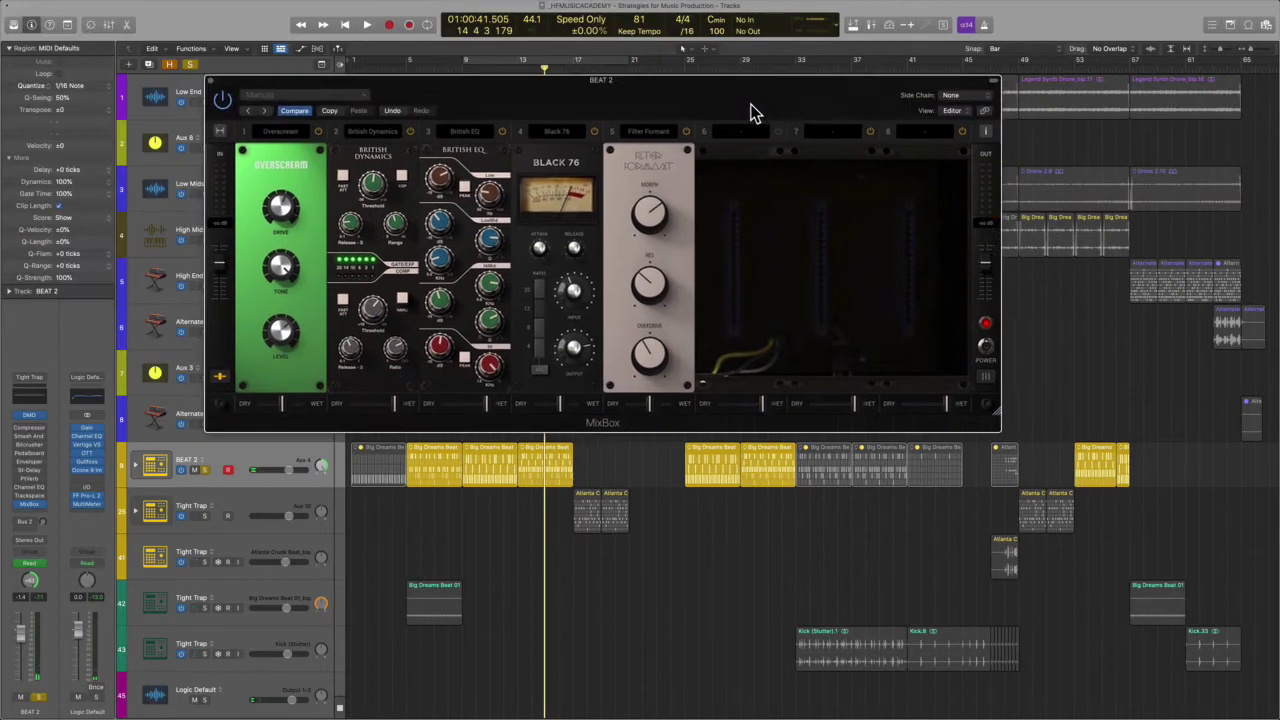
left_click(337, 97)
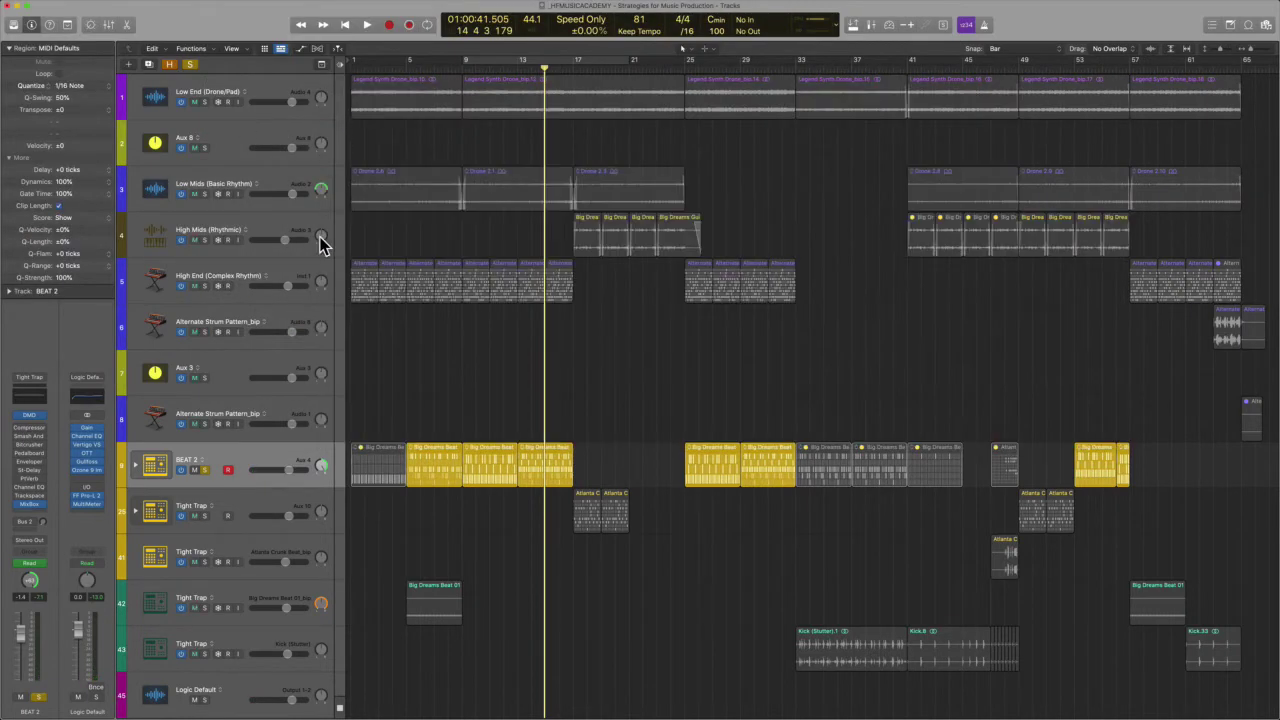
- Solo the Low Mids (Basic Rhythm) track and audition it alone and together with BEAT 2
left_click(205, 199)
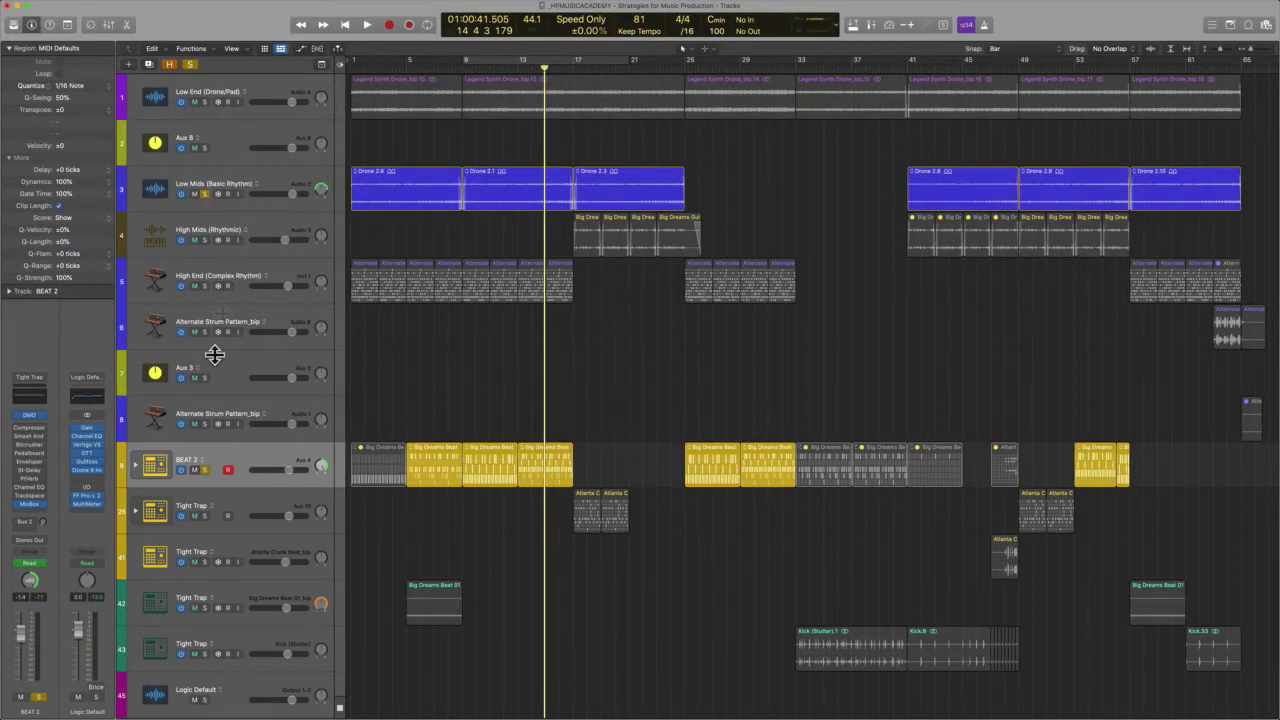
left_click(205, 469)
key("space")
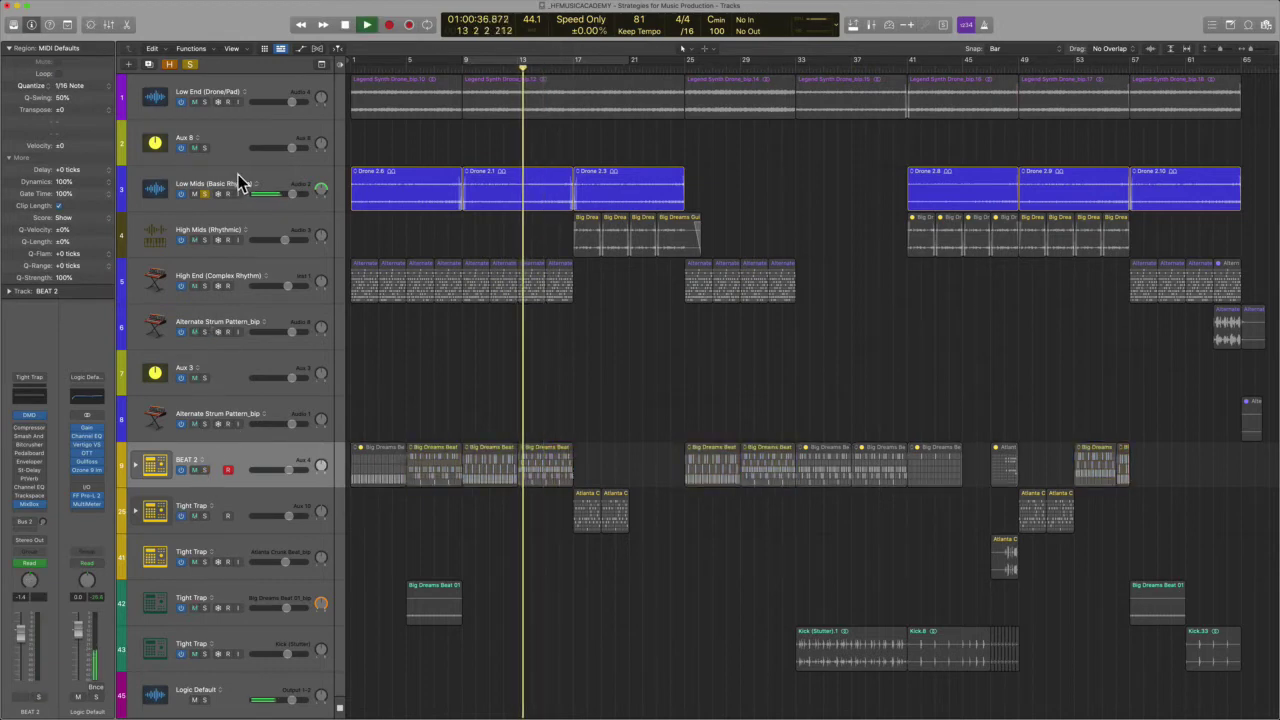
left_click(205, 469)
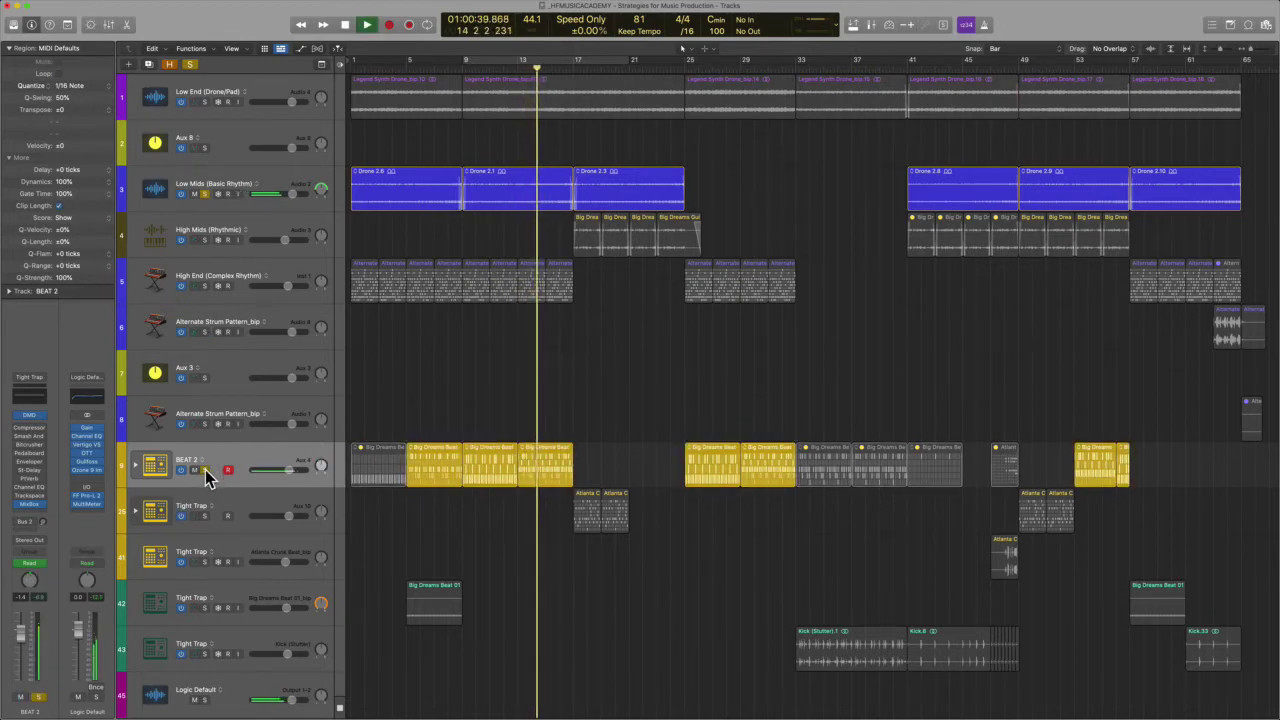
key("space")
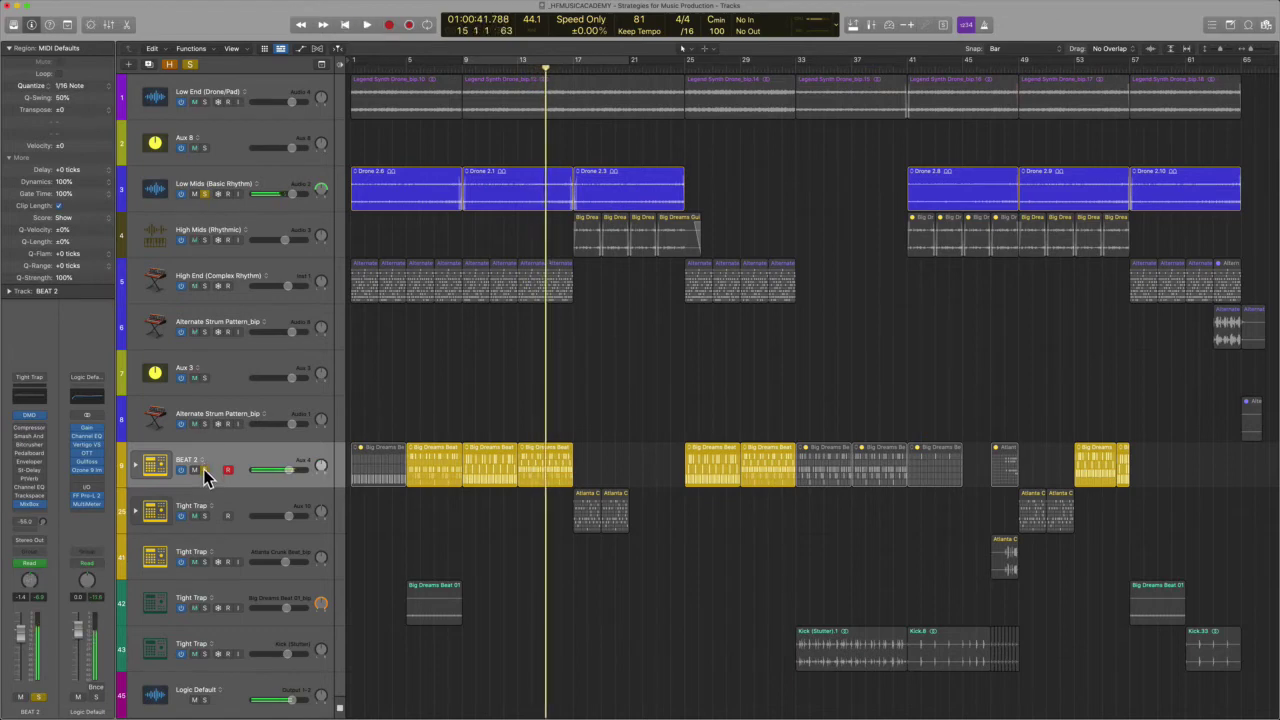
- Insert MixBox on the Low Mids (Basic Rhythm) track and load its Synth preset Analog Saw
left_click(282, 190)
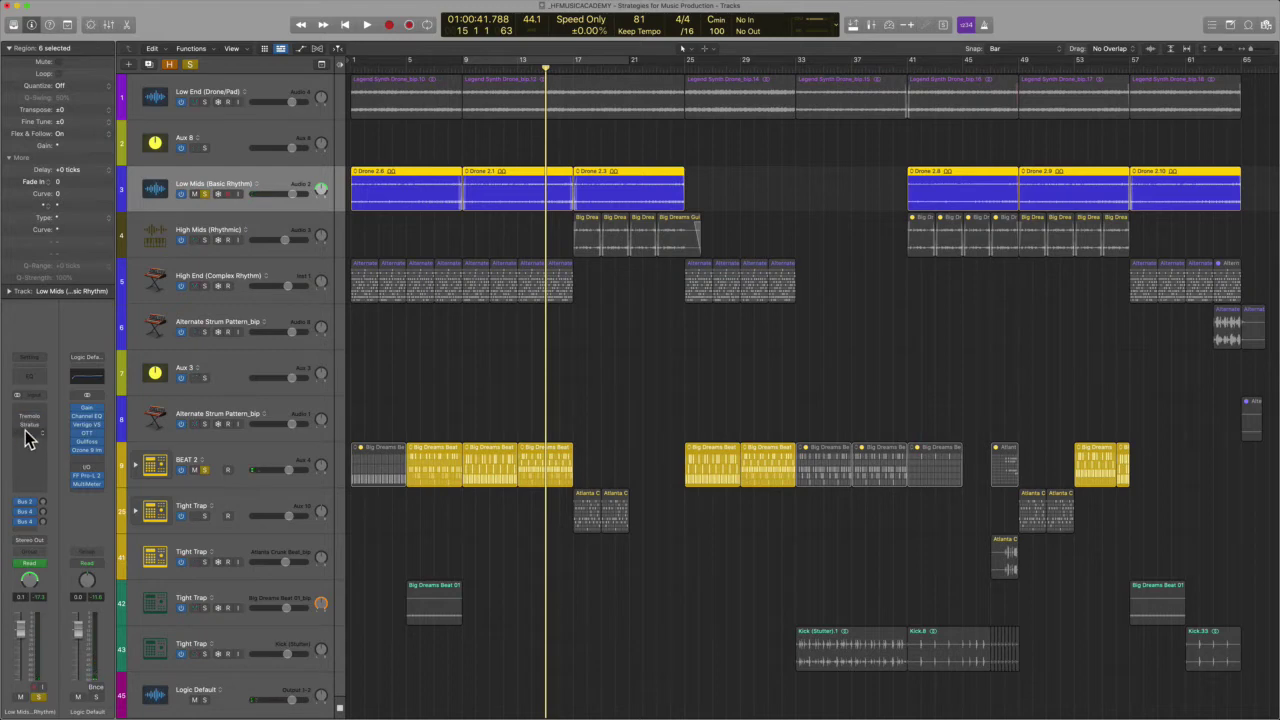
left_click(28, 430)
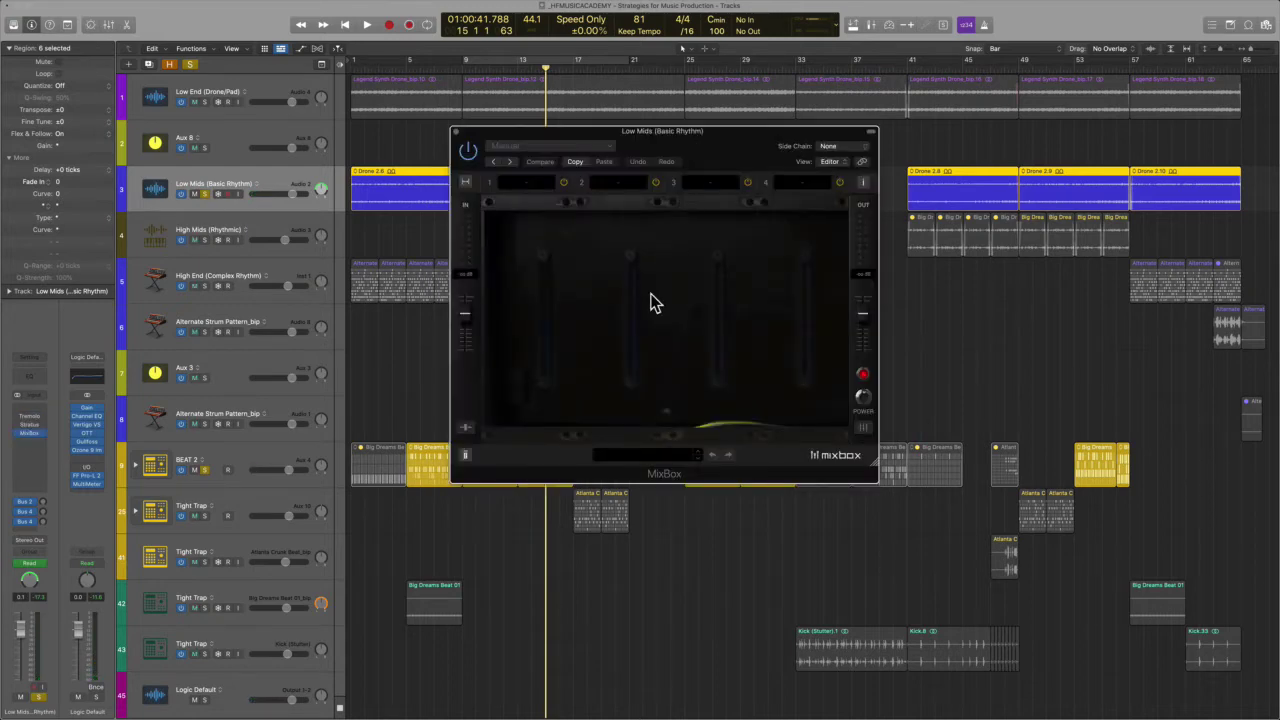
left_click(672, 455)
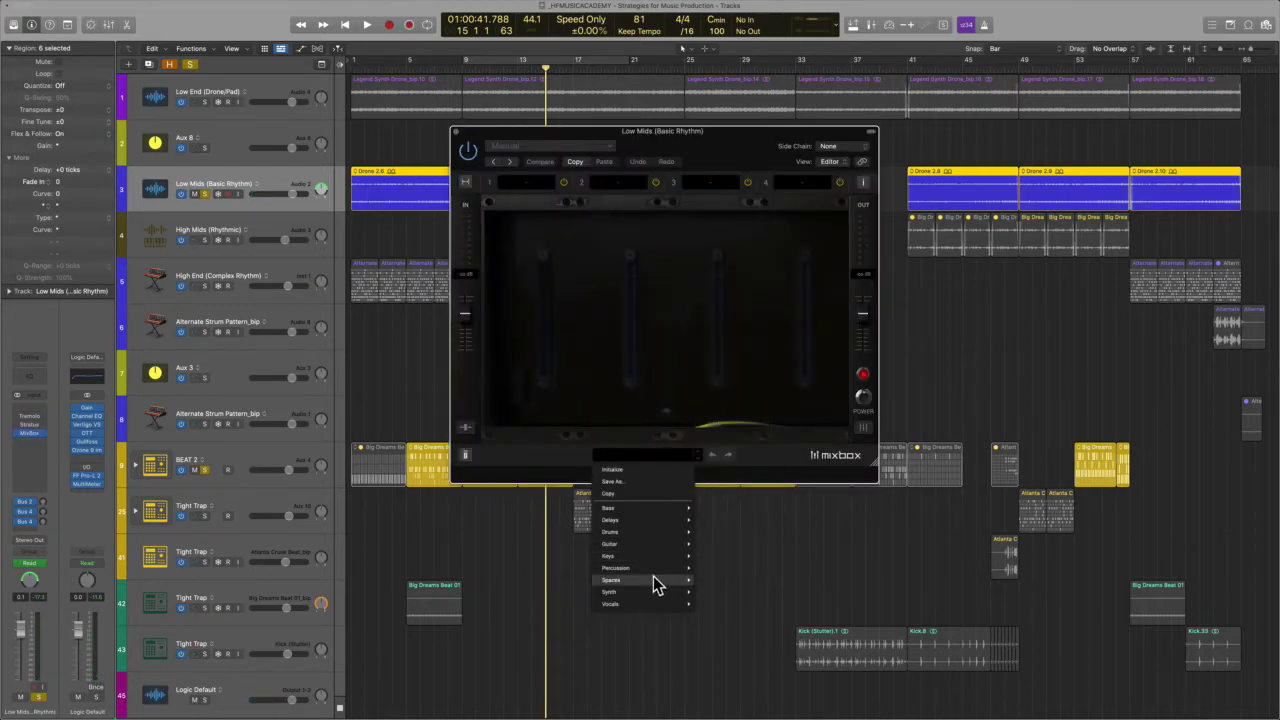
mouse_move(652, 591)
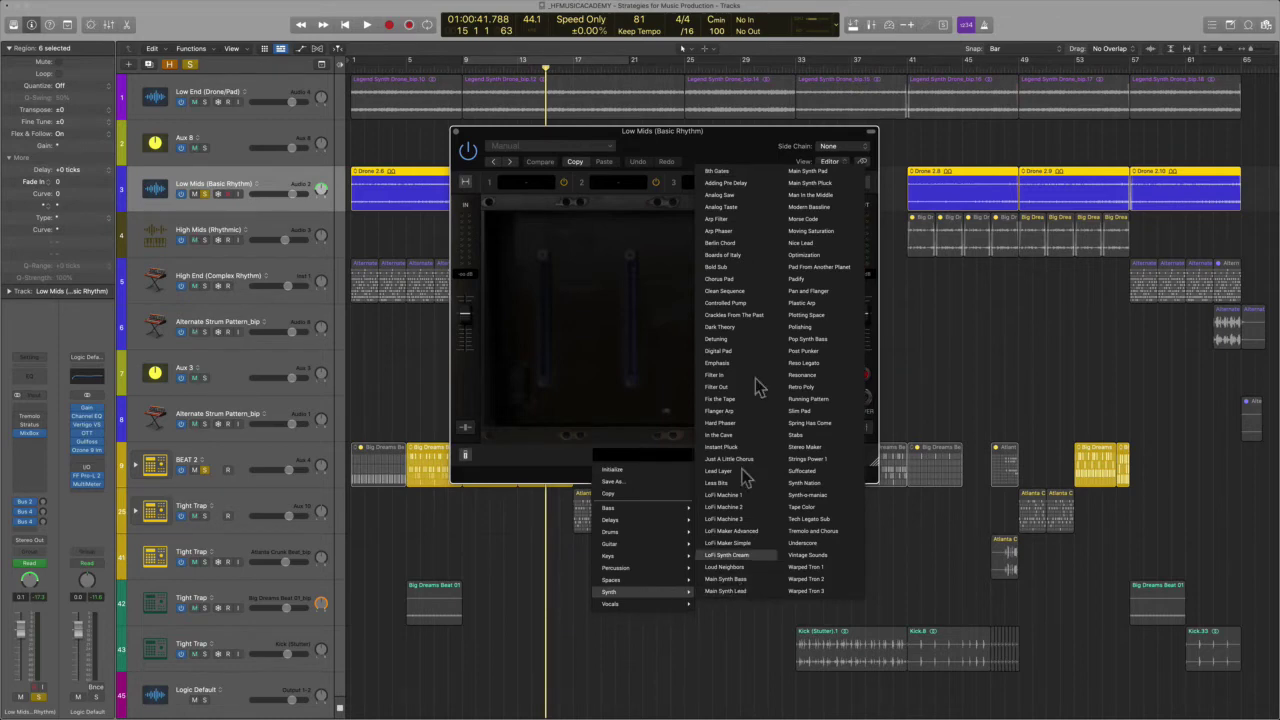
left_click(755, 196)
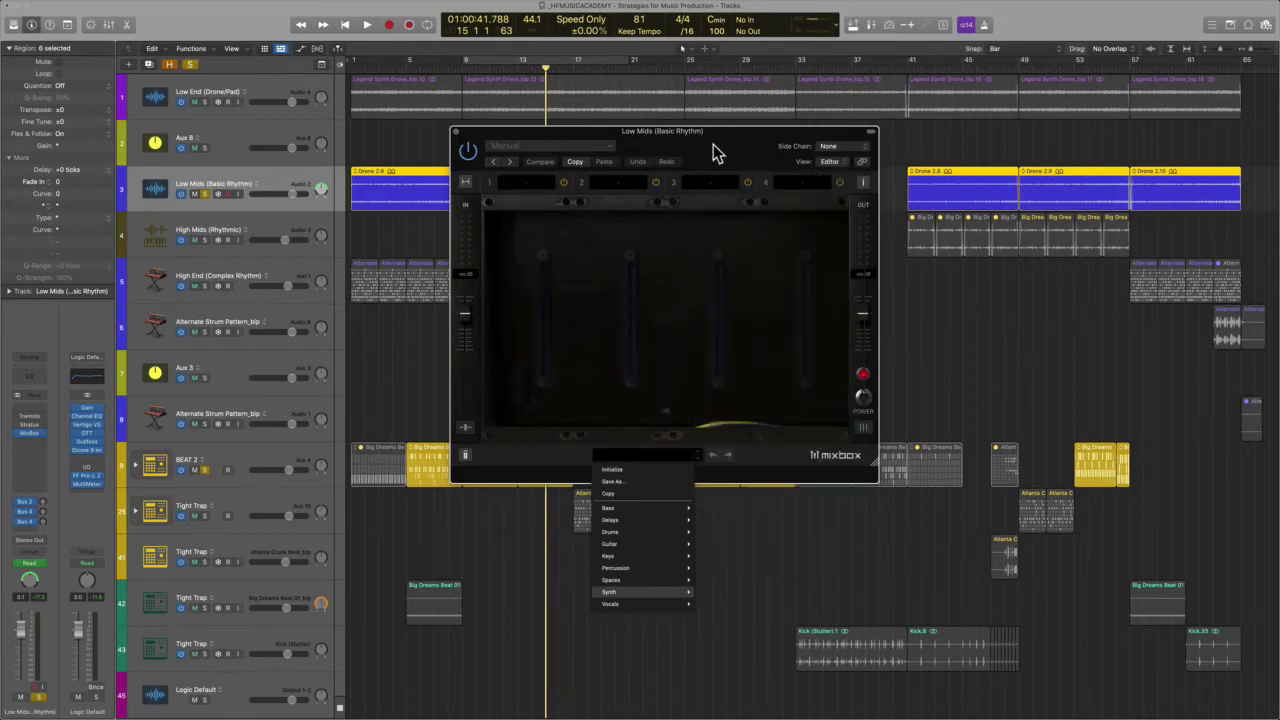
- Audition Low Mids (Basic Rhythm) through MixBox, unsolo BEAT 2 and compare the bypassed and active sound
left_click_drag(712, 150, 645, 256)
key("space")
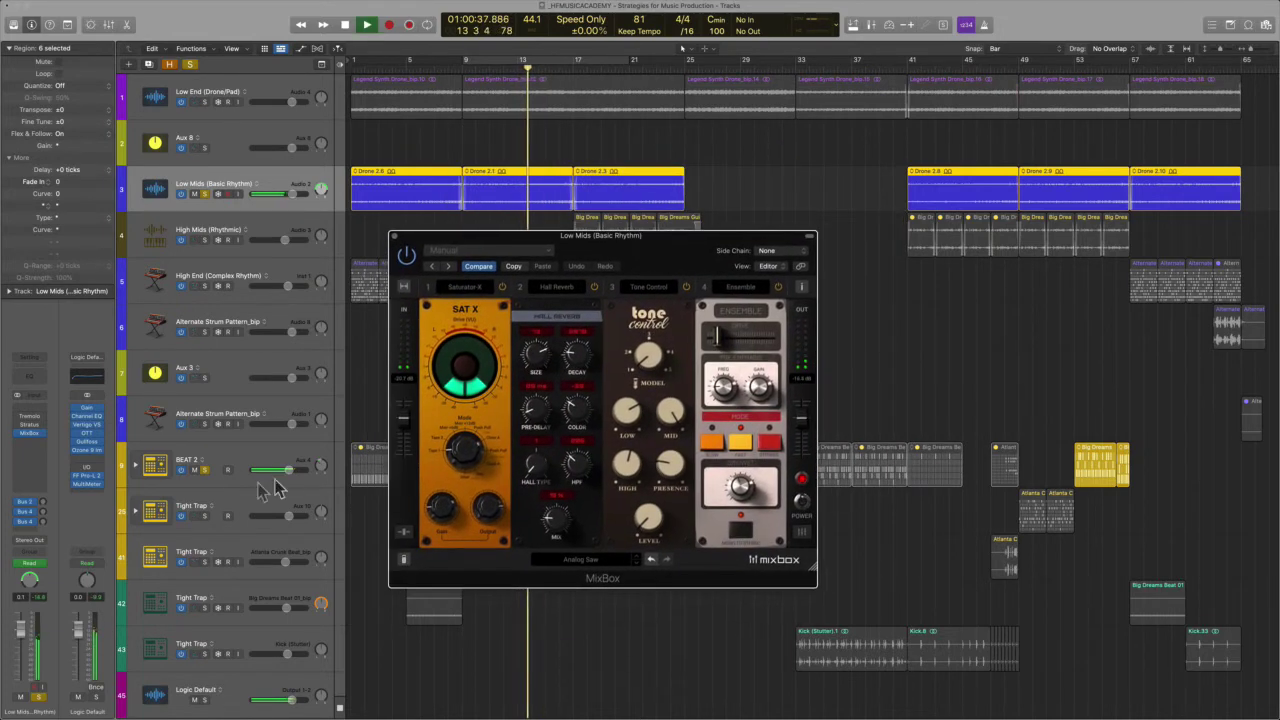
left_click(207, 470)
key("space")
left_click_drag(425, 262, 408, 260)
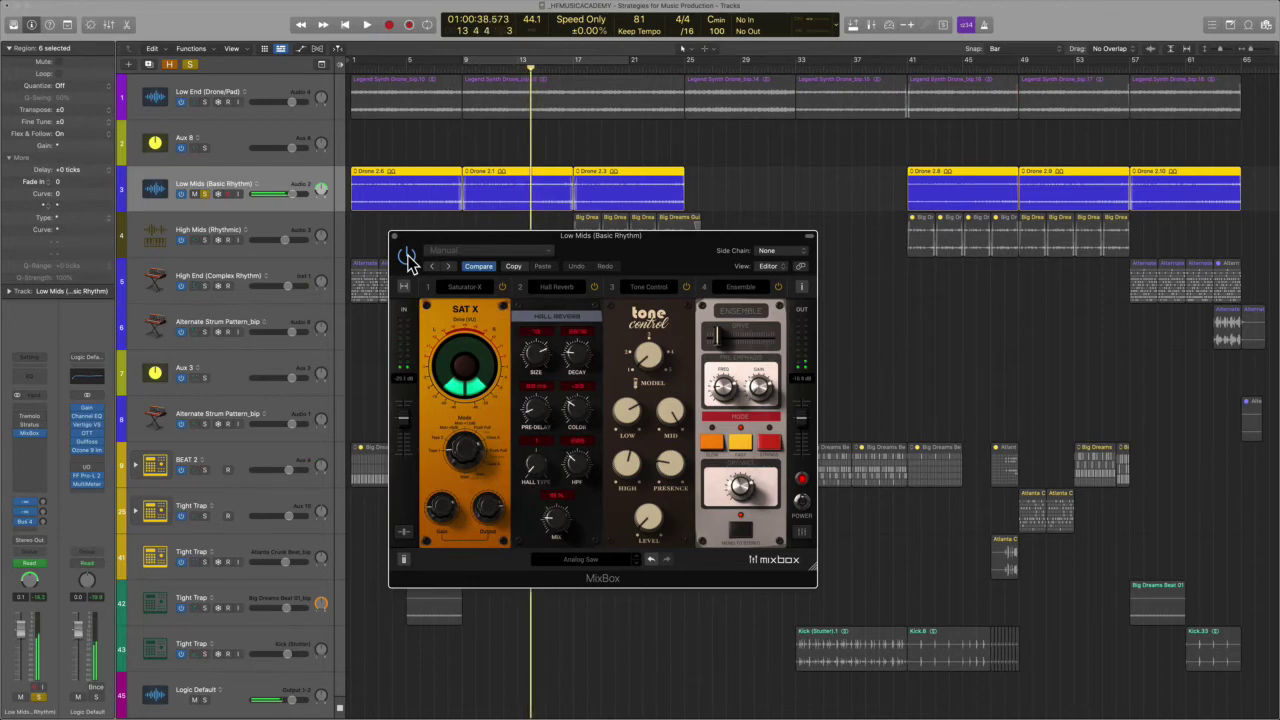
- Unsolo Low Mids (Basic Rhythm) to hear the full mix and lower MixBox's output level slightly in its mixer view
left_click(205, 195)
key("space")
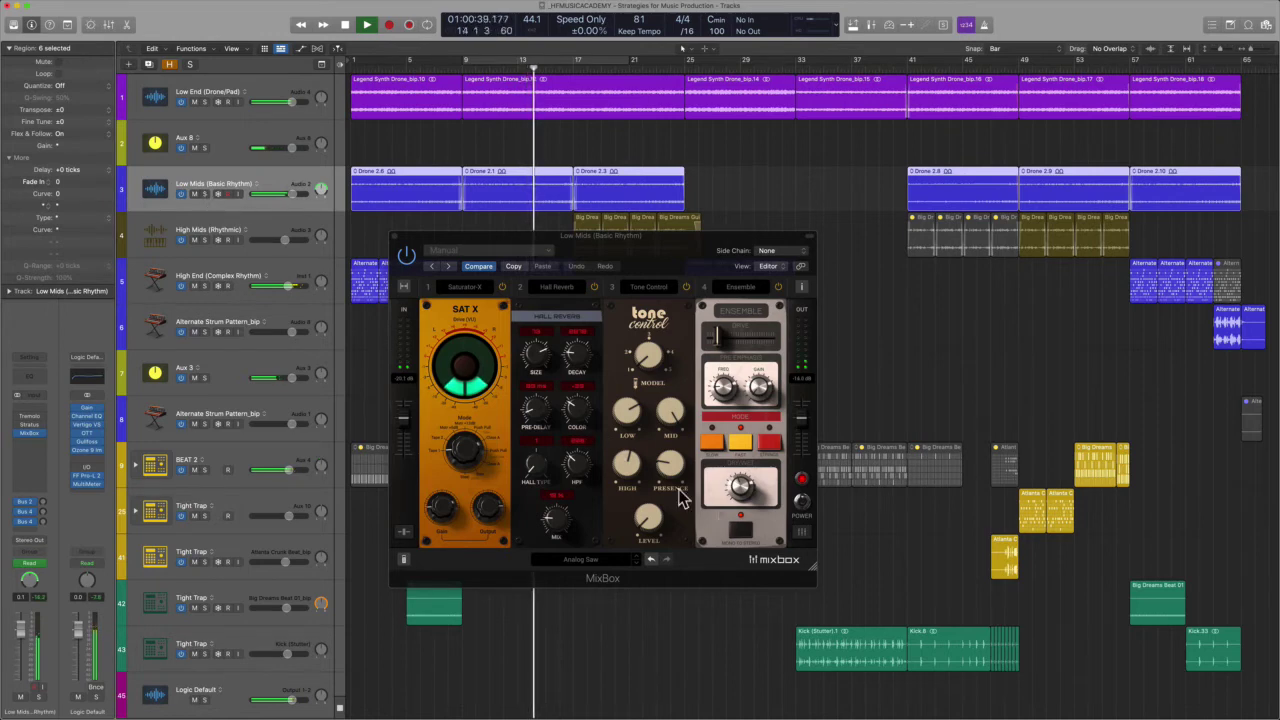
left_click(801, 532)
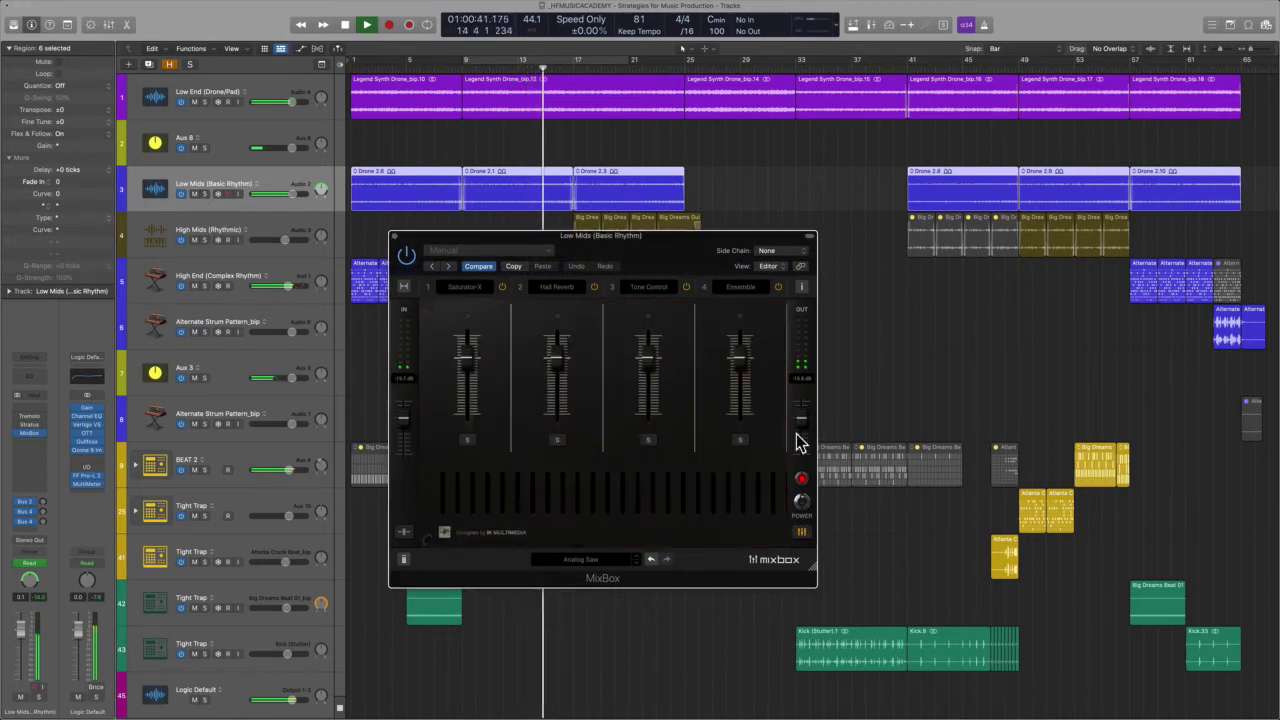
left_click_drag(801, 420, 801, 424)
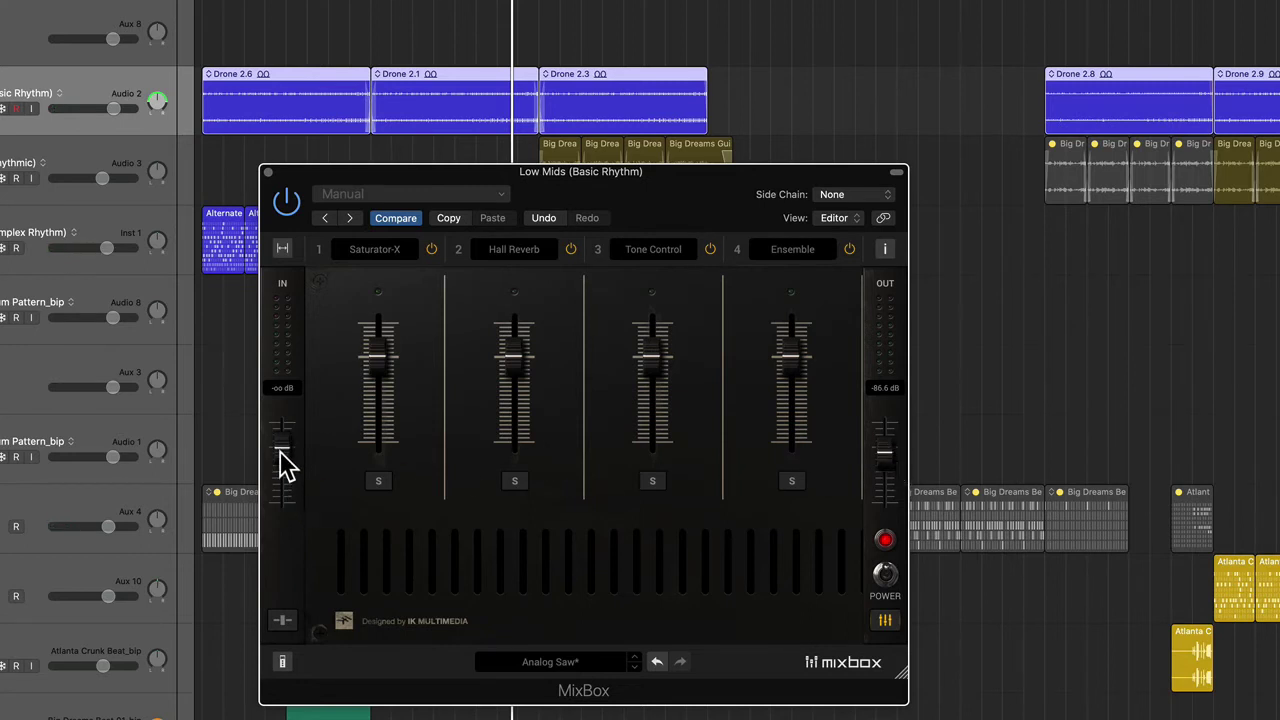
- Lower MixBox's input level slightly and check the slots' dry/wet controls before returning to the module rack view
mouse_move(285, 463)
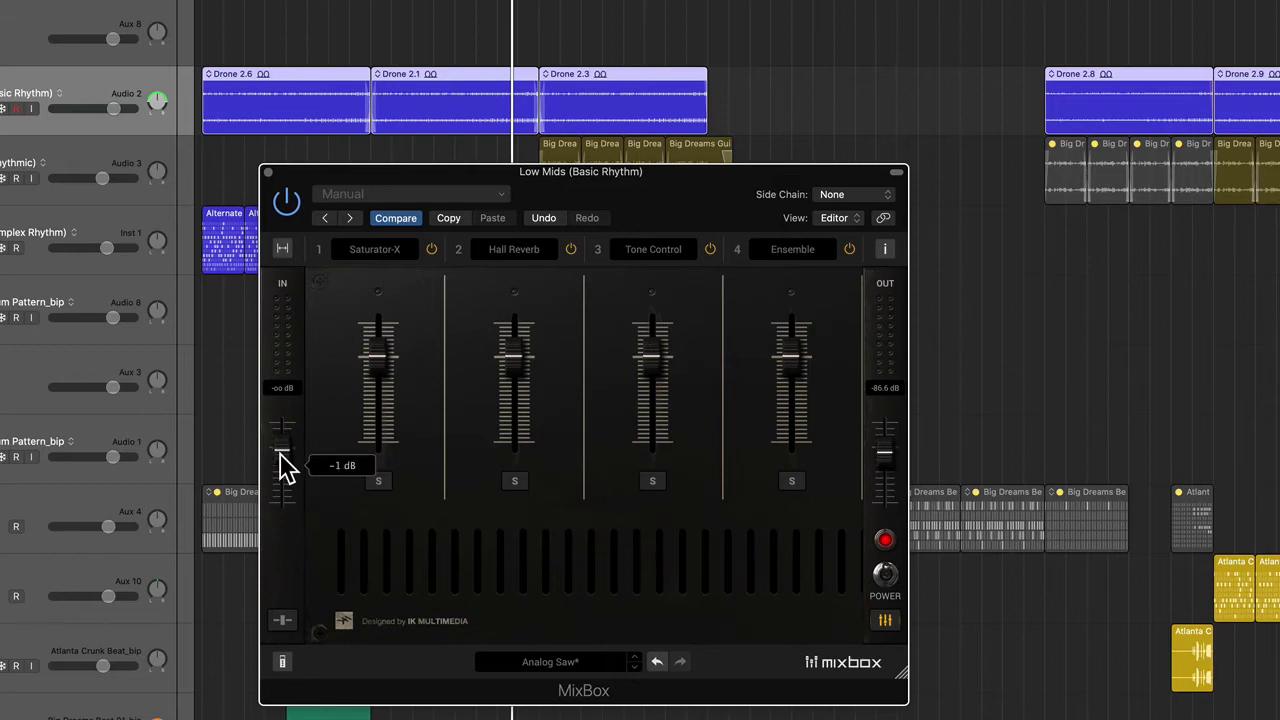
left_click(284, 622)
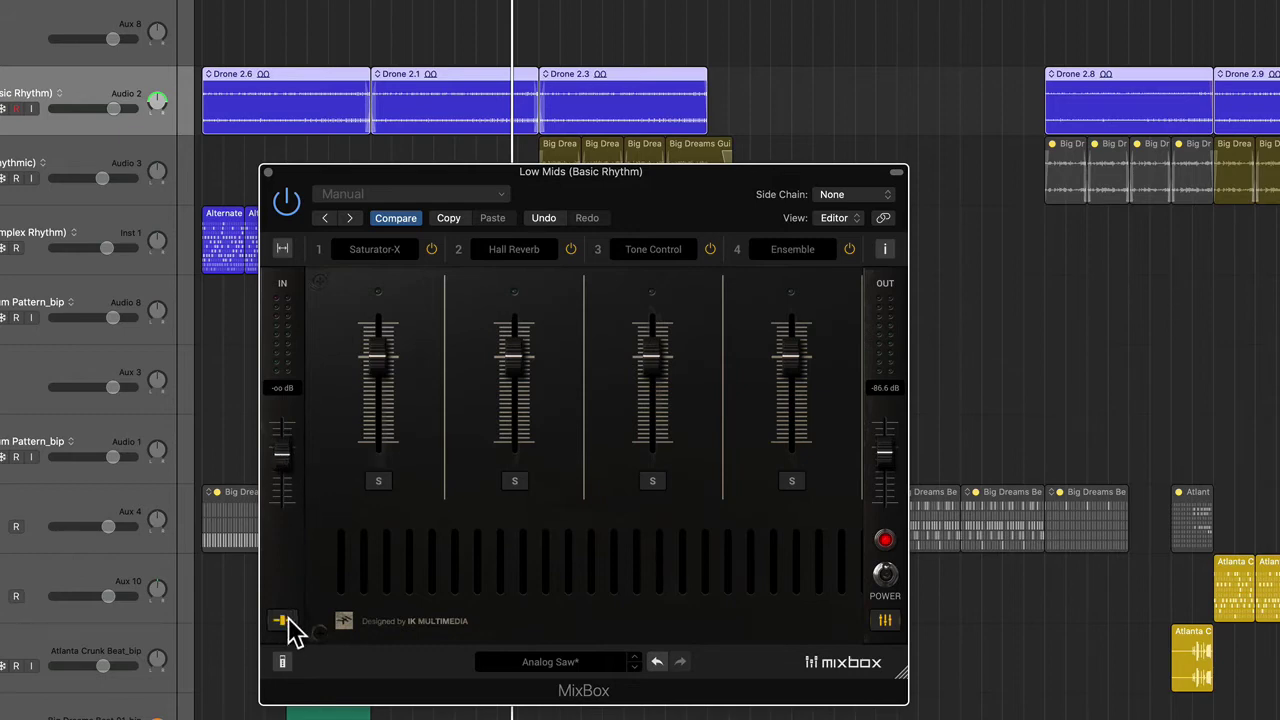
left_click(285, 622)
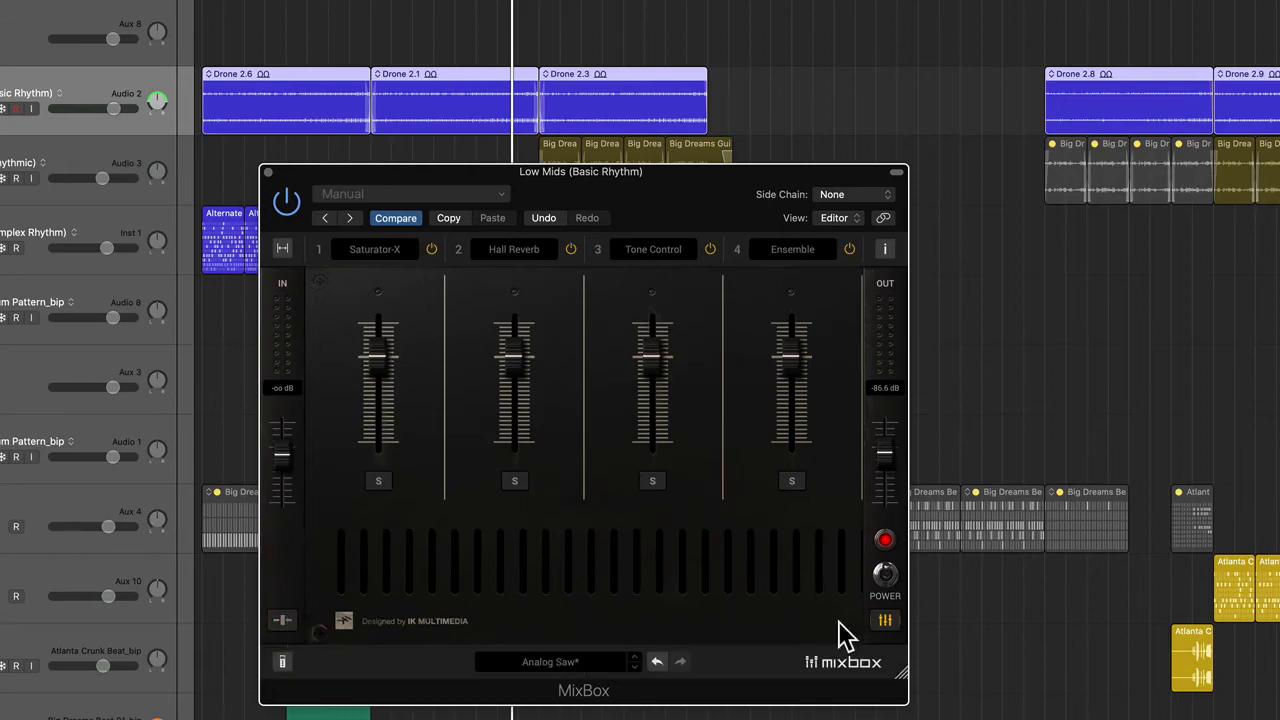
left_click(888, 621)
- Play the full mix, set MixBox's output level to -5 dB and show the dry/wet sliders under the modules
key("space")
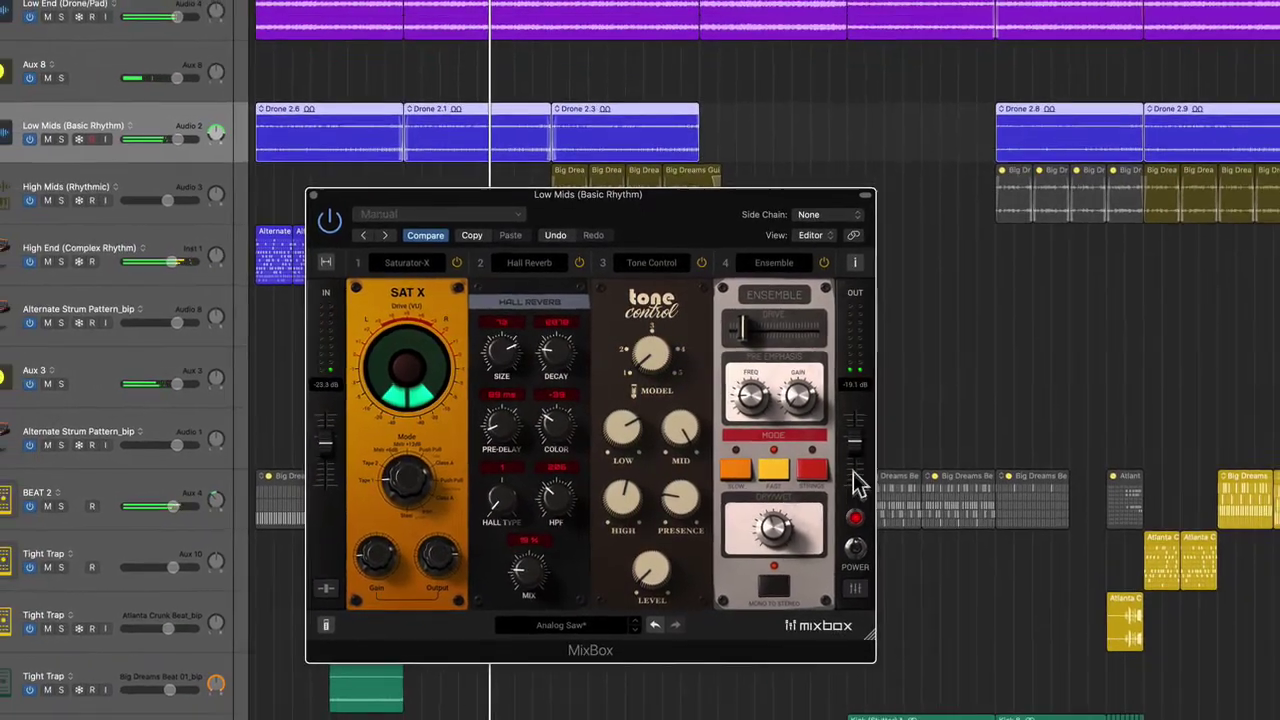
mouse_move(870, 468)
scroll(848, 462, "down", 2)
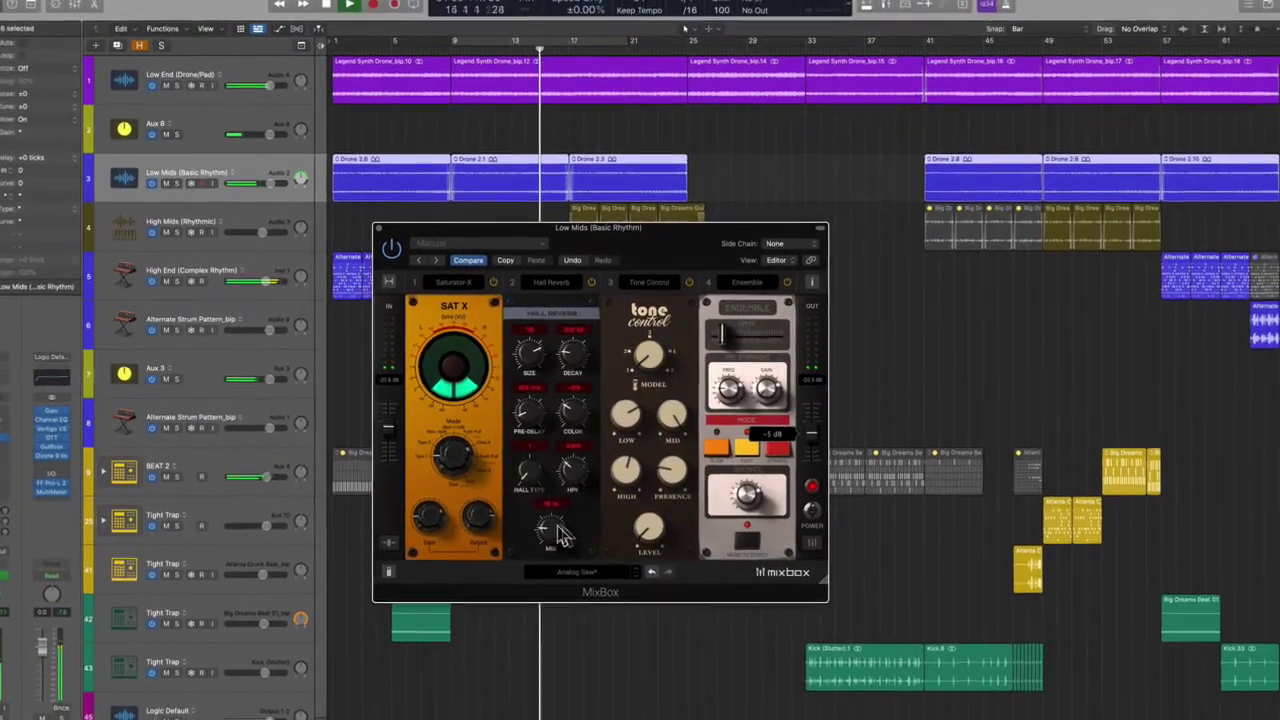
mouse_move(536, 545)
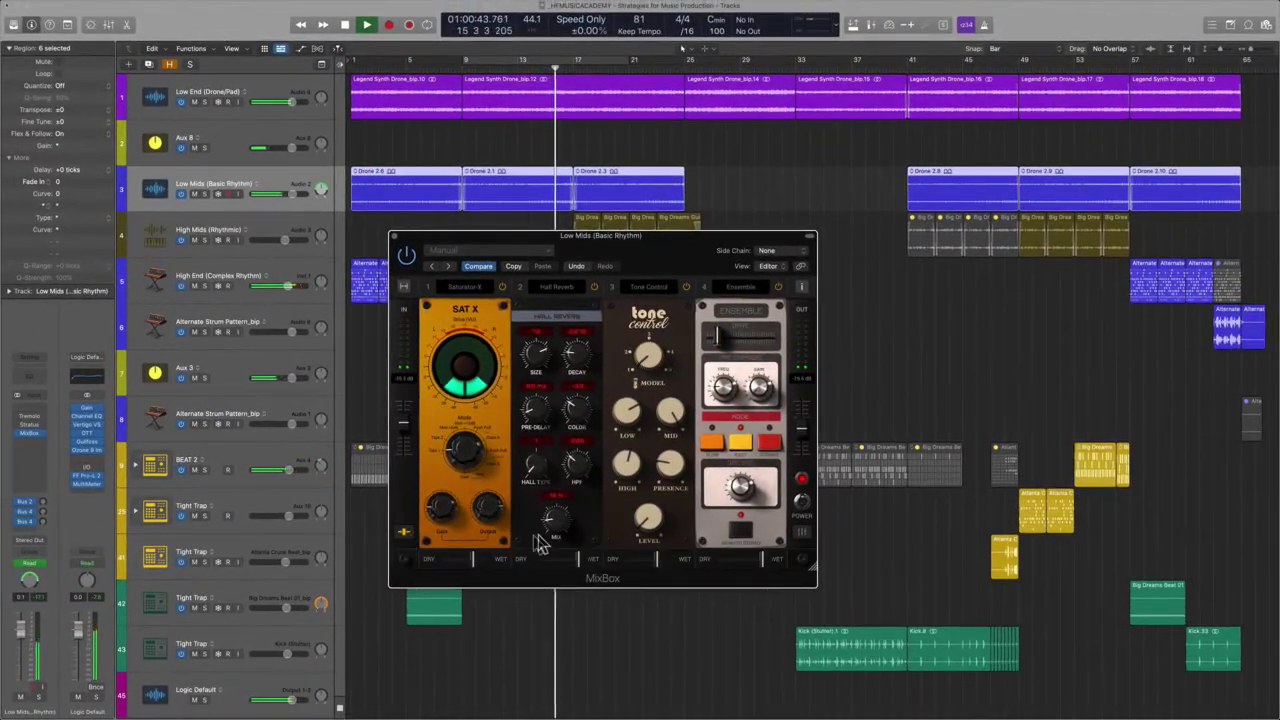
- Reduce the Hall Reverb slot's dry/wet mix to 36 %, stop playback and close the Low Mids (Basic Rhythm) MixBox window
left_click_drag(577, 560, 548, 568)
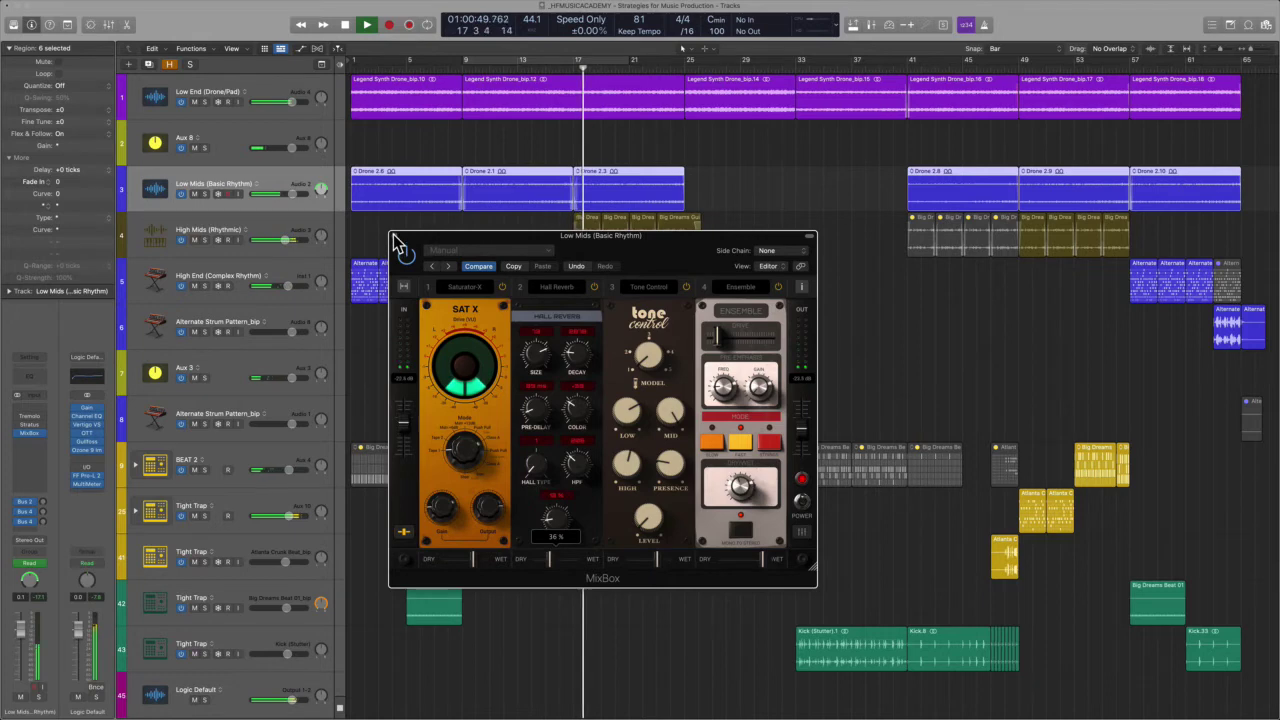
key("space")
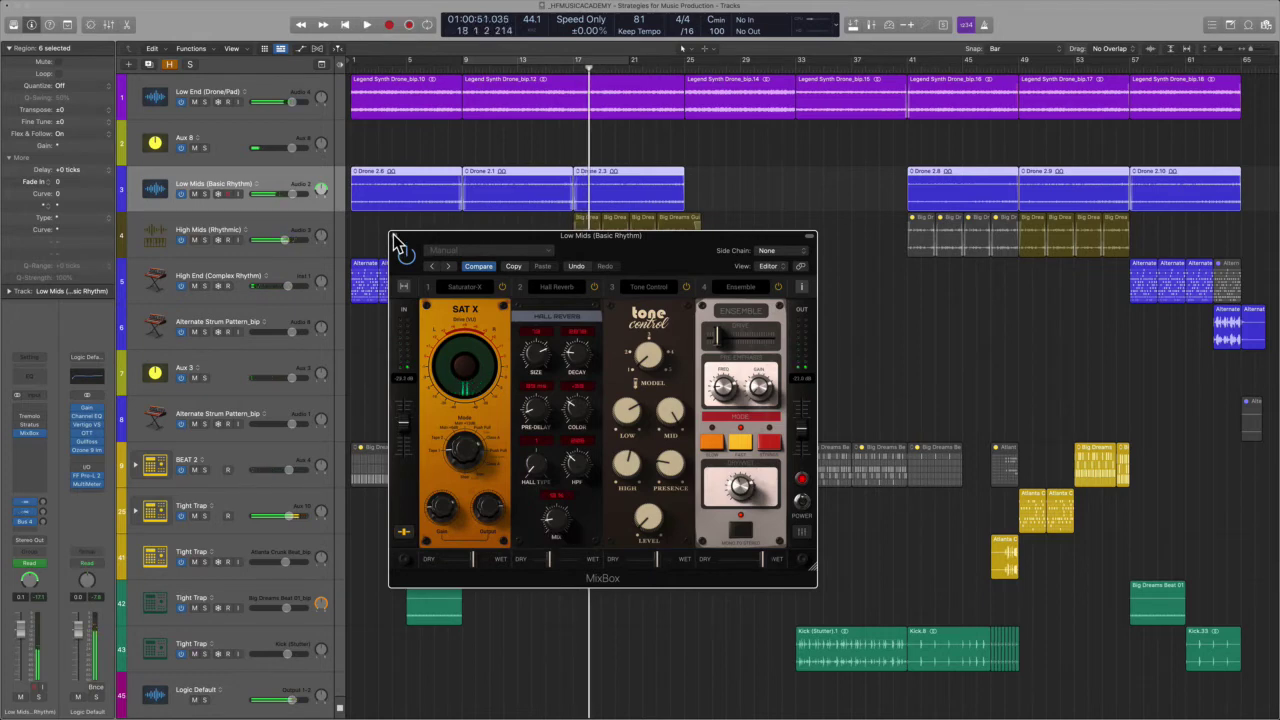
left_click(393, 235)
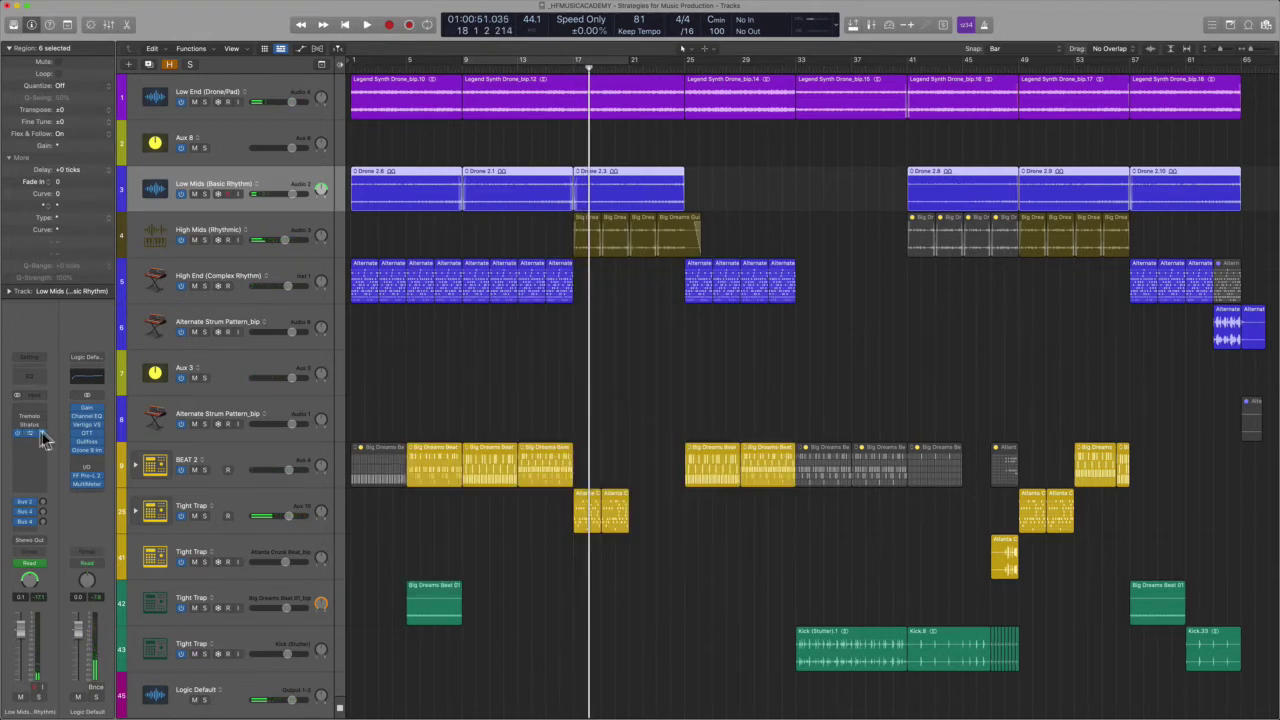
- Place the playhead at bar 9 and insert MixBox after the existing effects on Low End (Drone/Pad), with its window moved clear
left_click(285, 85)
left_click(466, 65)
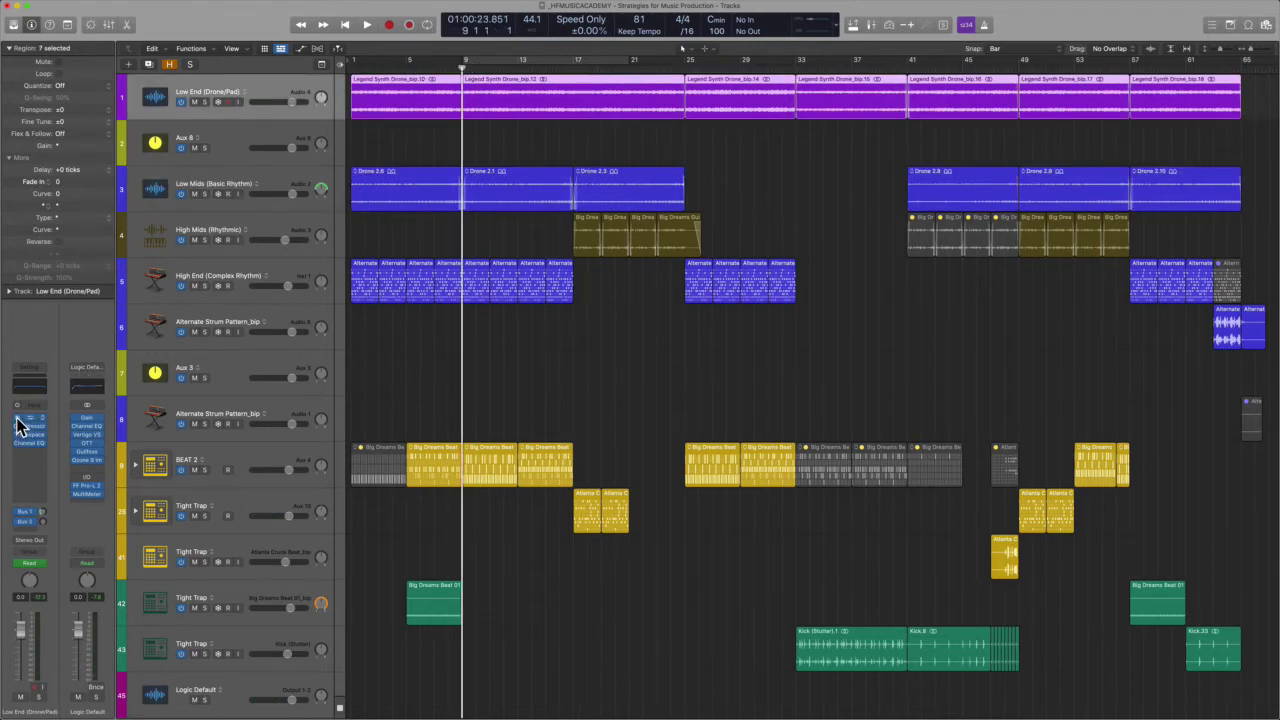
left_click(38, 458)
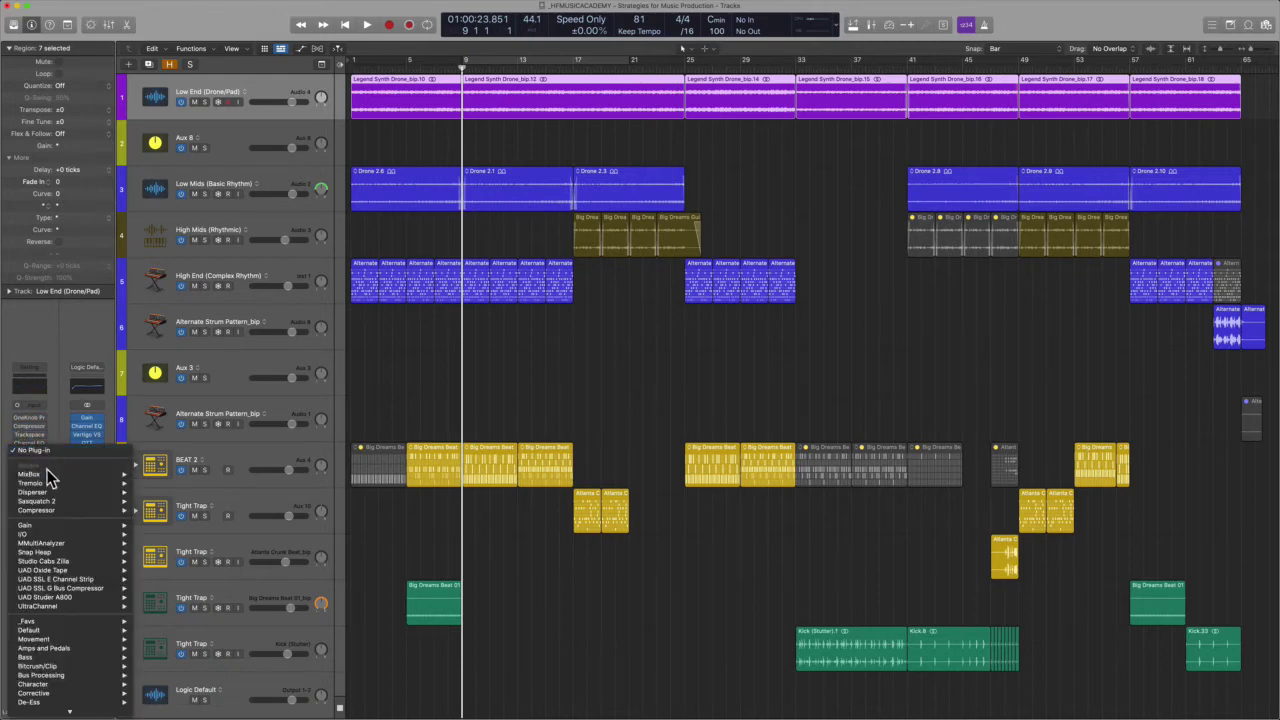
left_click(160, 476)
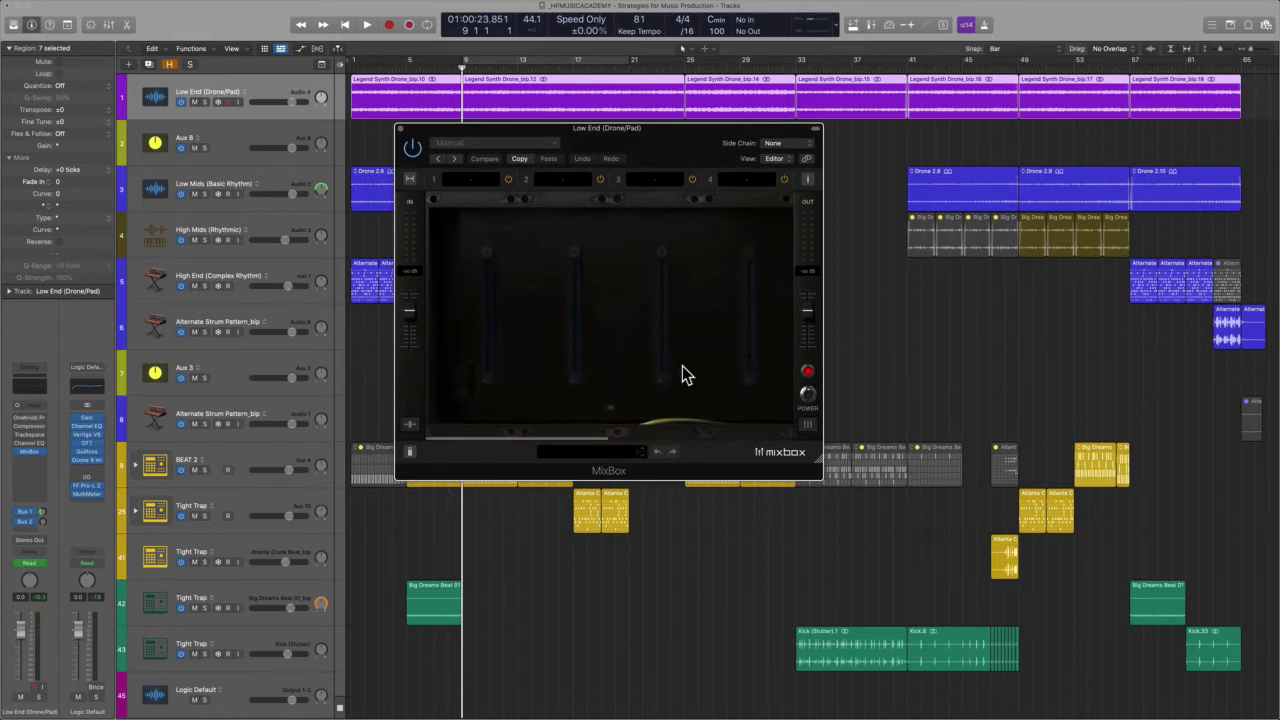
left_click_drag(663, 125, 783, 180)
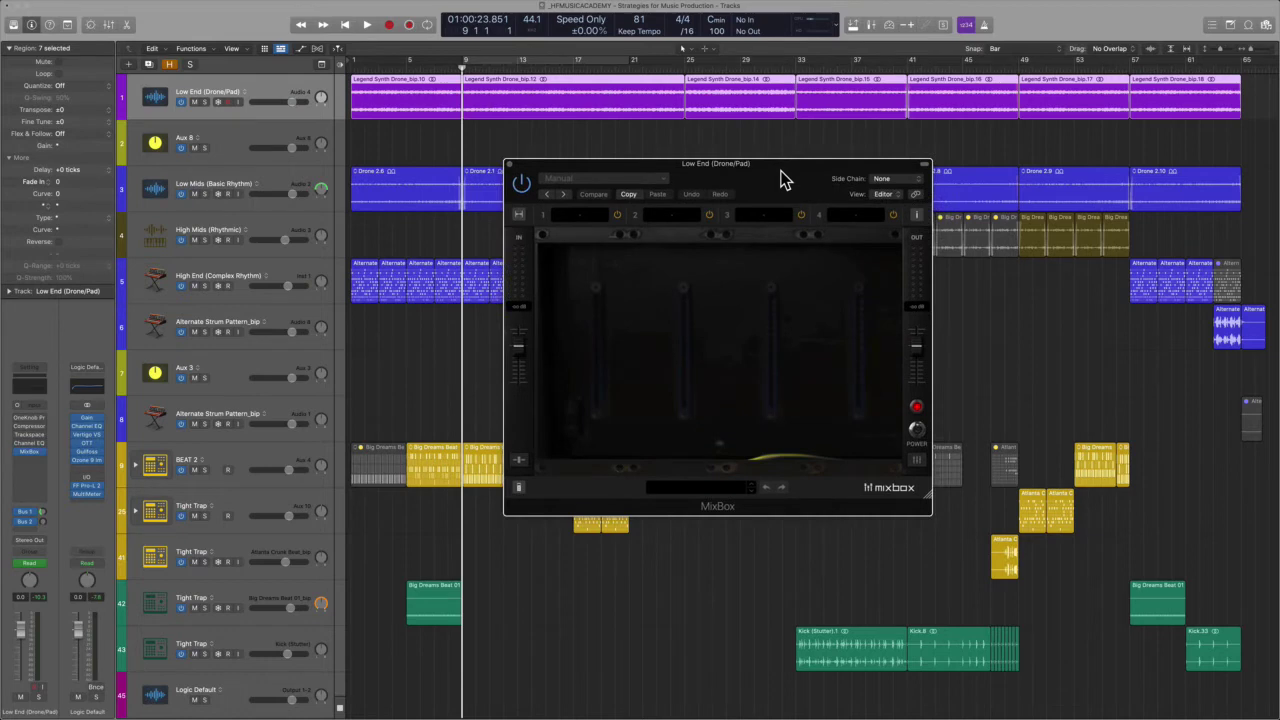
- Load the Black 76 dynamics module into MixBox's first slot
left_click(583, 222)
mouse_move(588, 258)
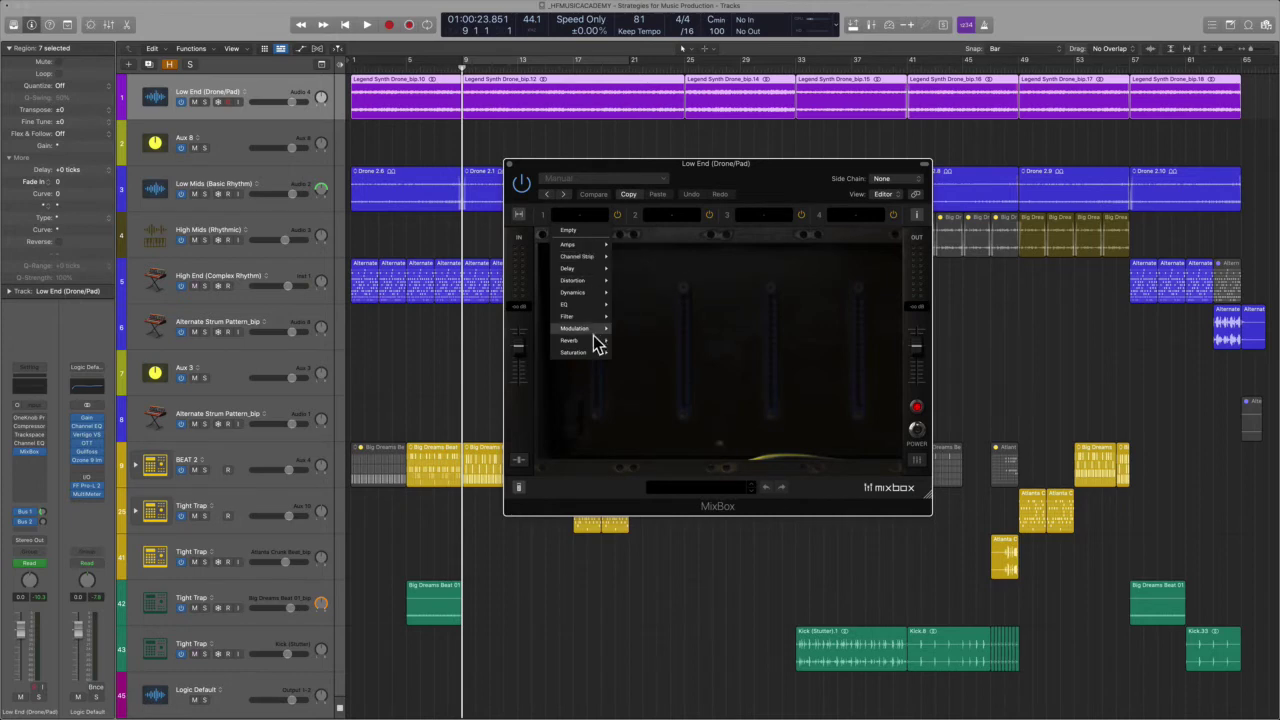
mouse_move(595, 288)
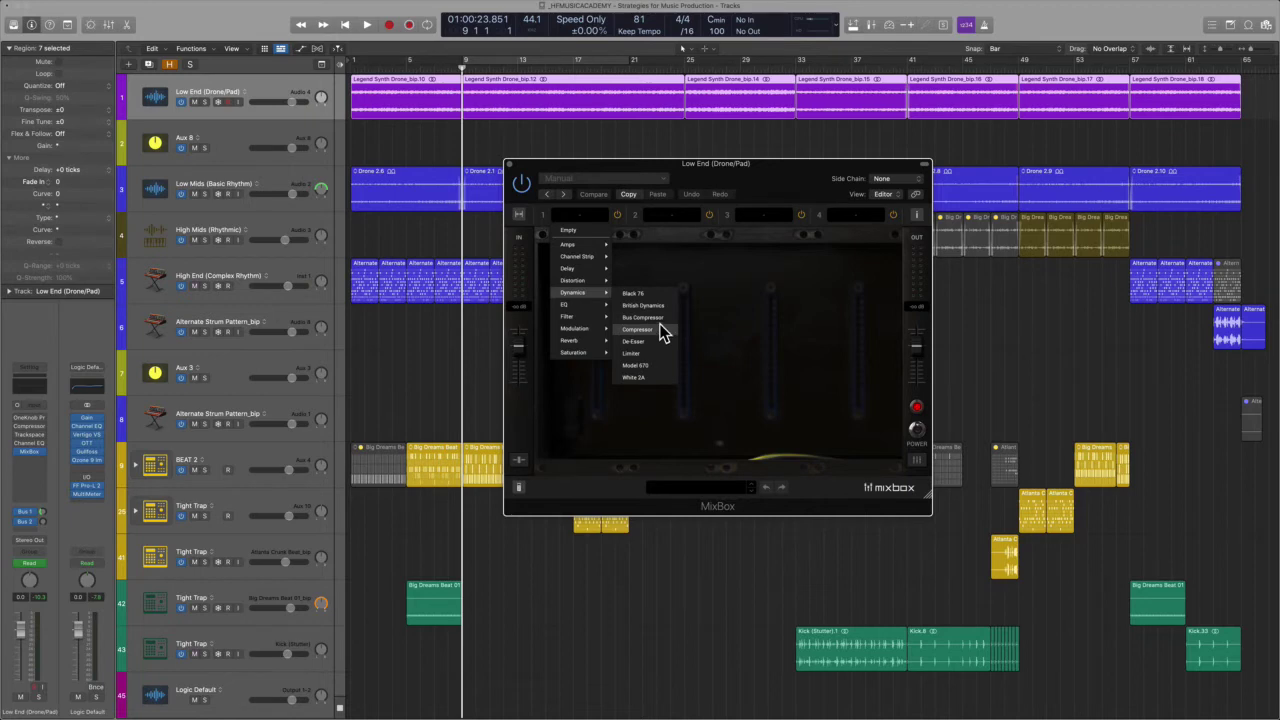
left_click(665, 294)
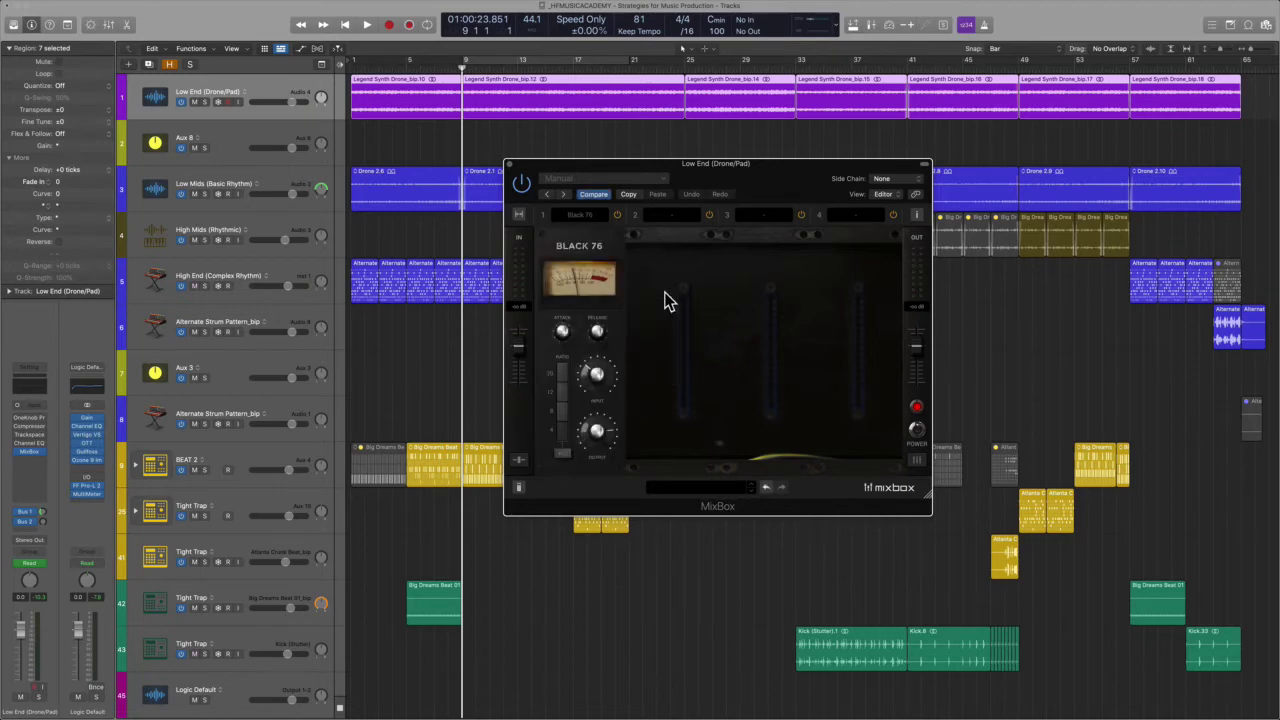
- Solo Low End (Drone/Pad) during playback and adjust the Black 76 input drive by ear before stopping
key("space")
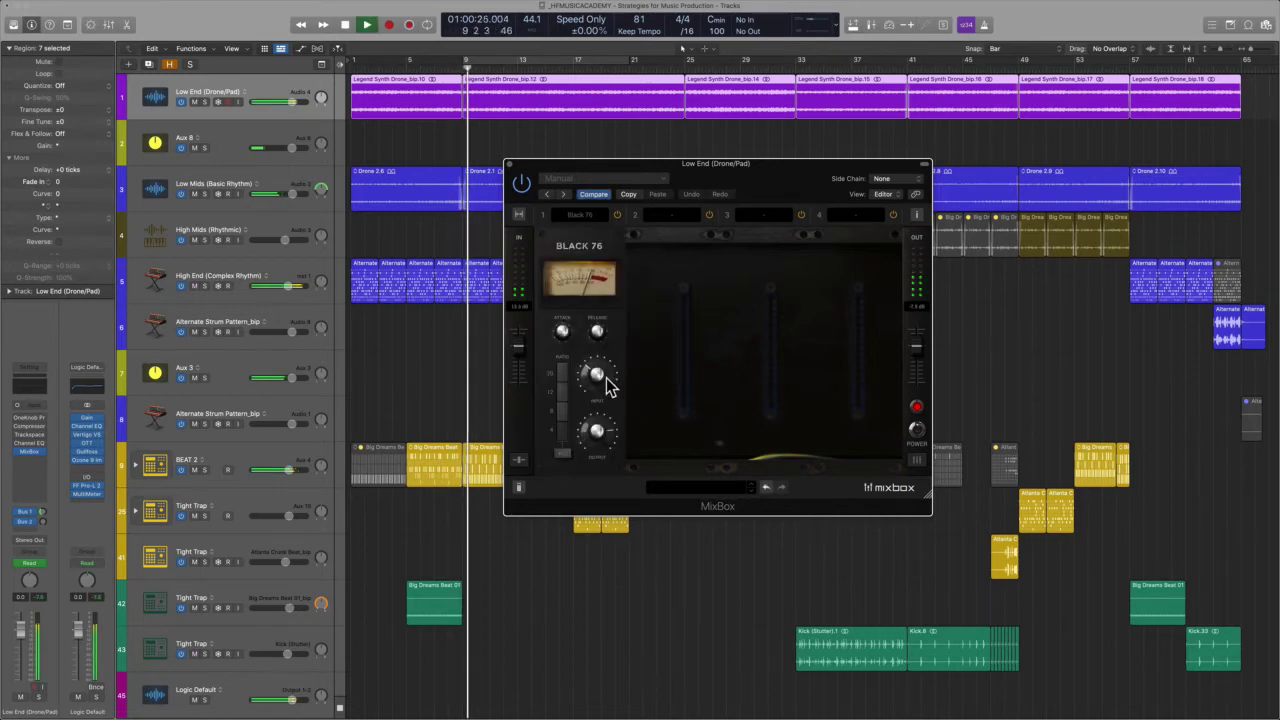
key("s")
mouse_move(606, 378)
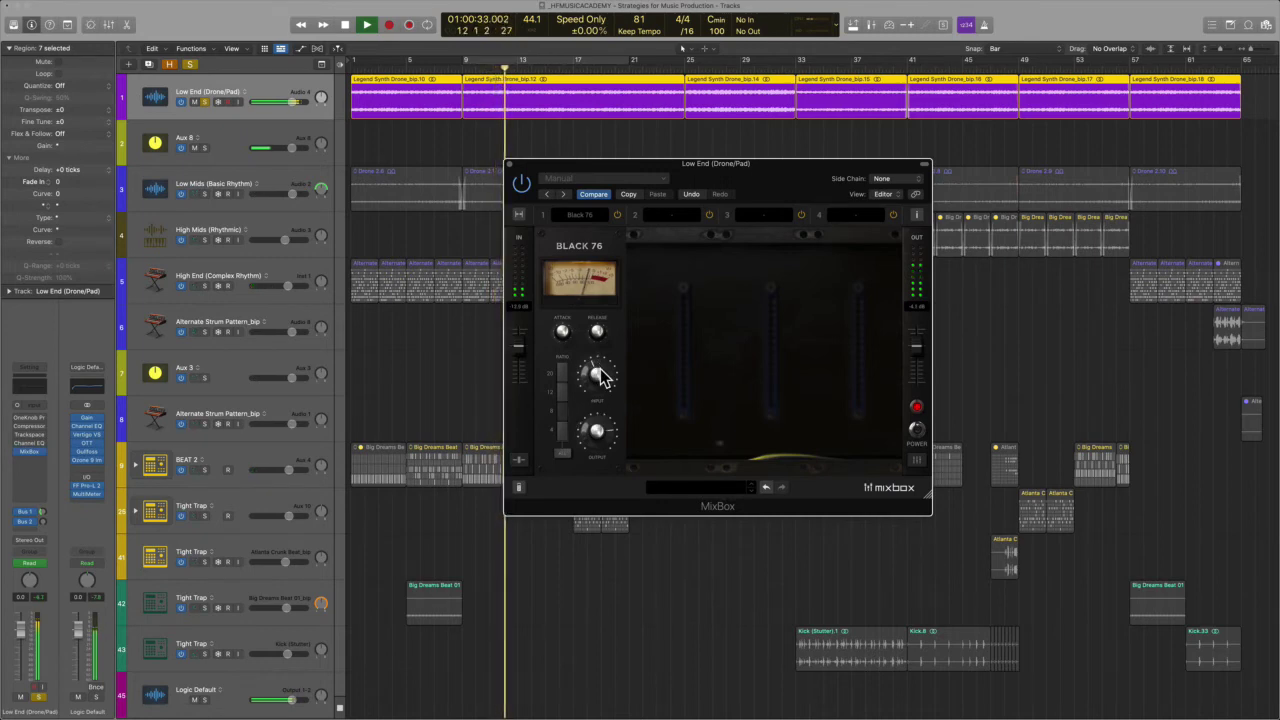
key("space")
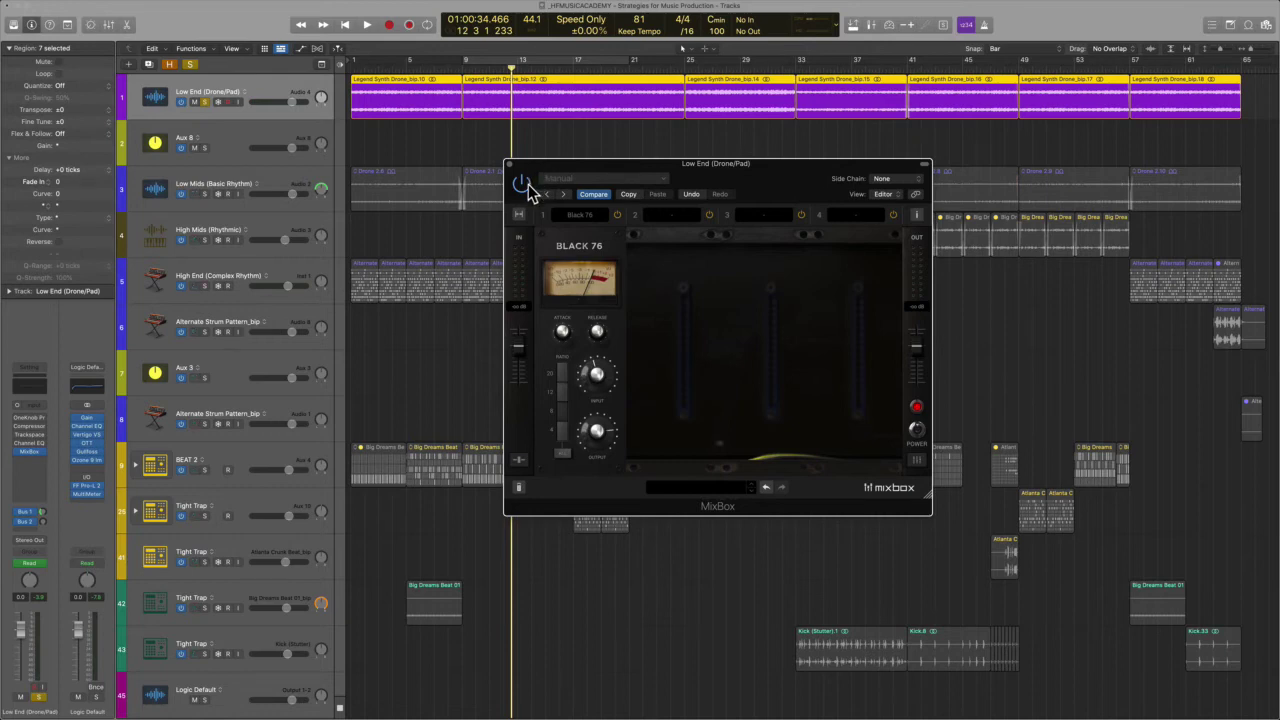
- Compare the soloed Low End (Drone/Pad) with MixBox bypassed and active
key("space")
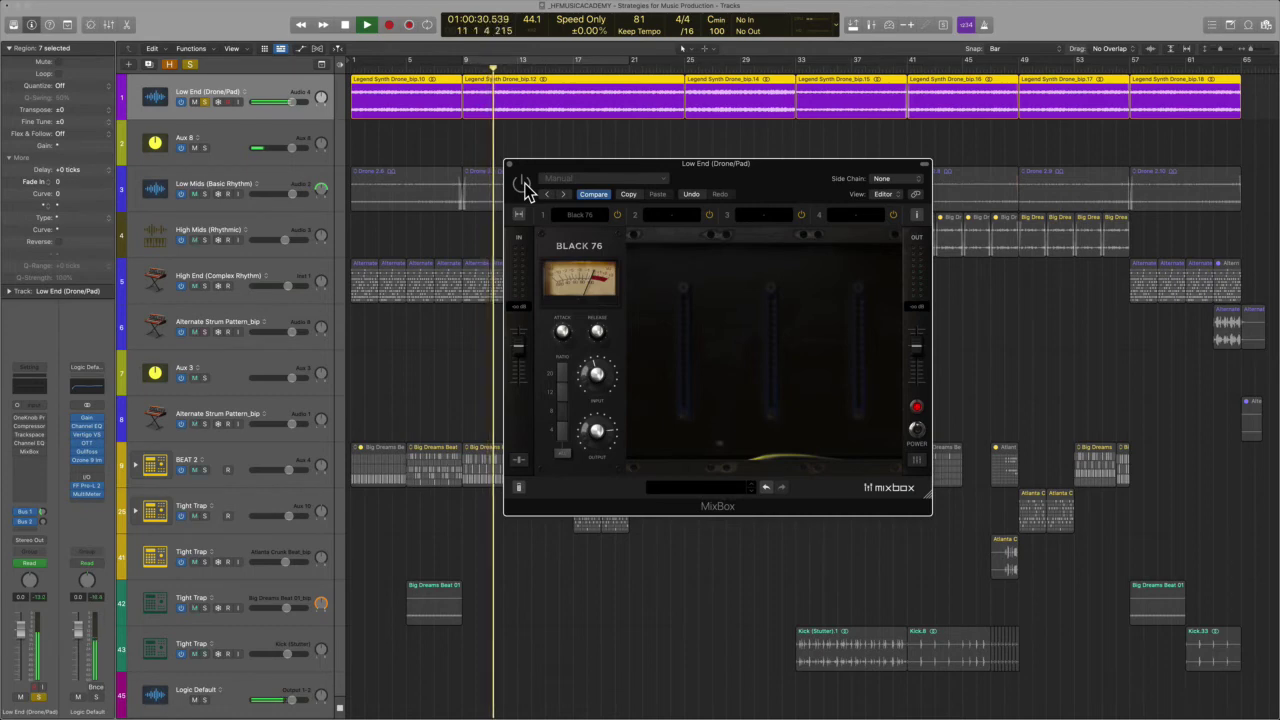
key("space")
left_click_drag(524, 174, 543, 160)
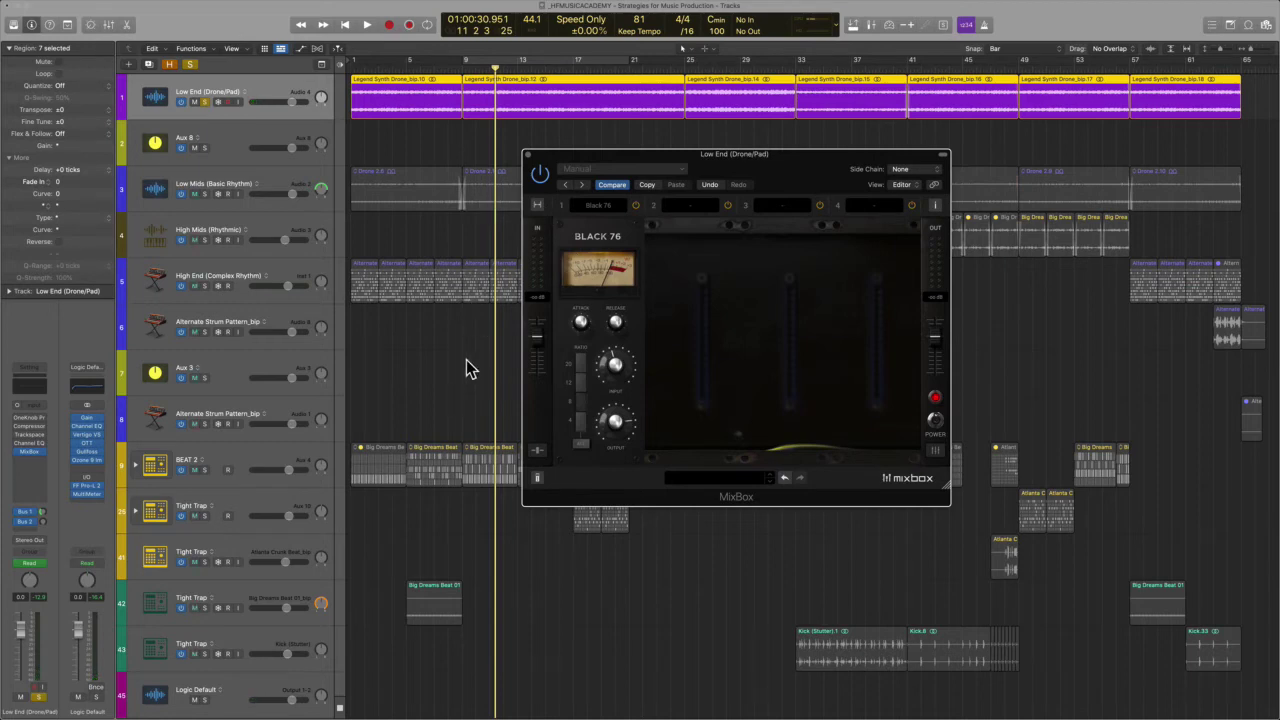
key("space")
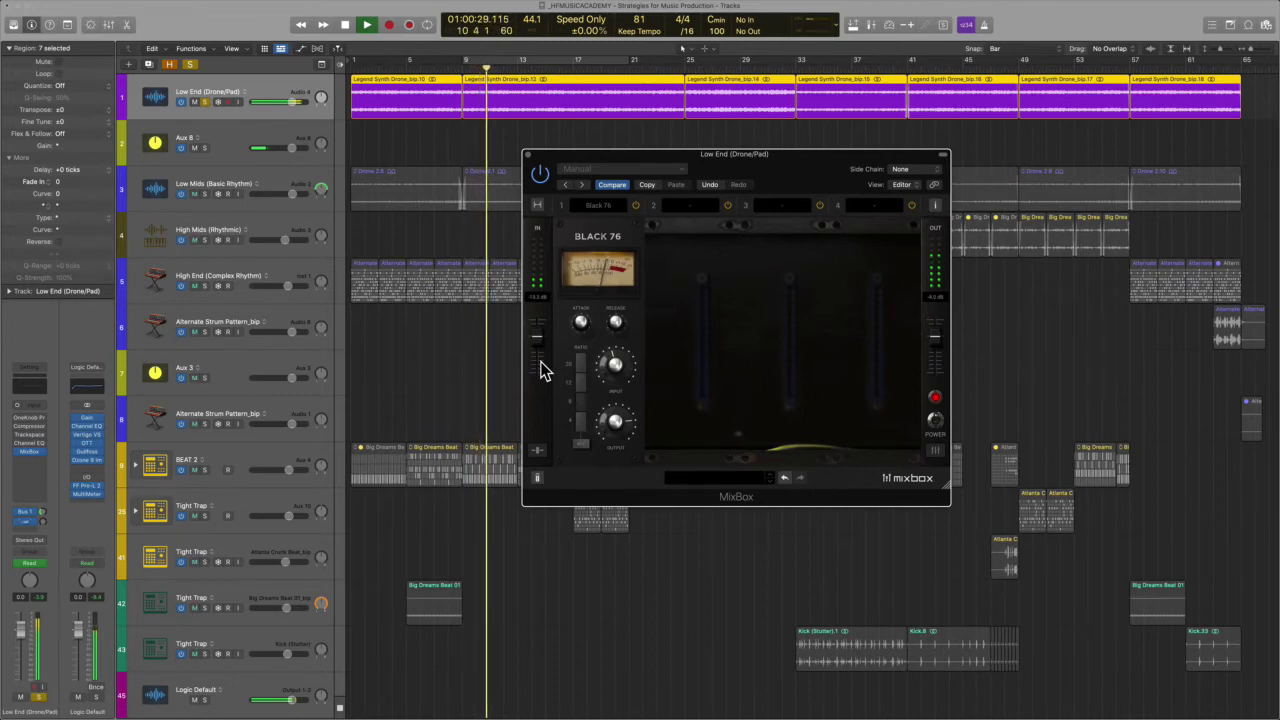
- Load the Saturator-X saturation module into MixBox's second slot and reposition the plug-in window
left_click(694, 208)
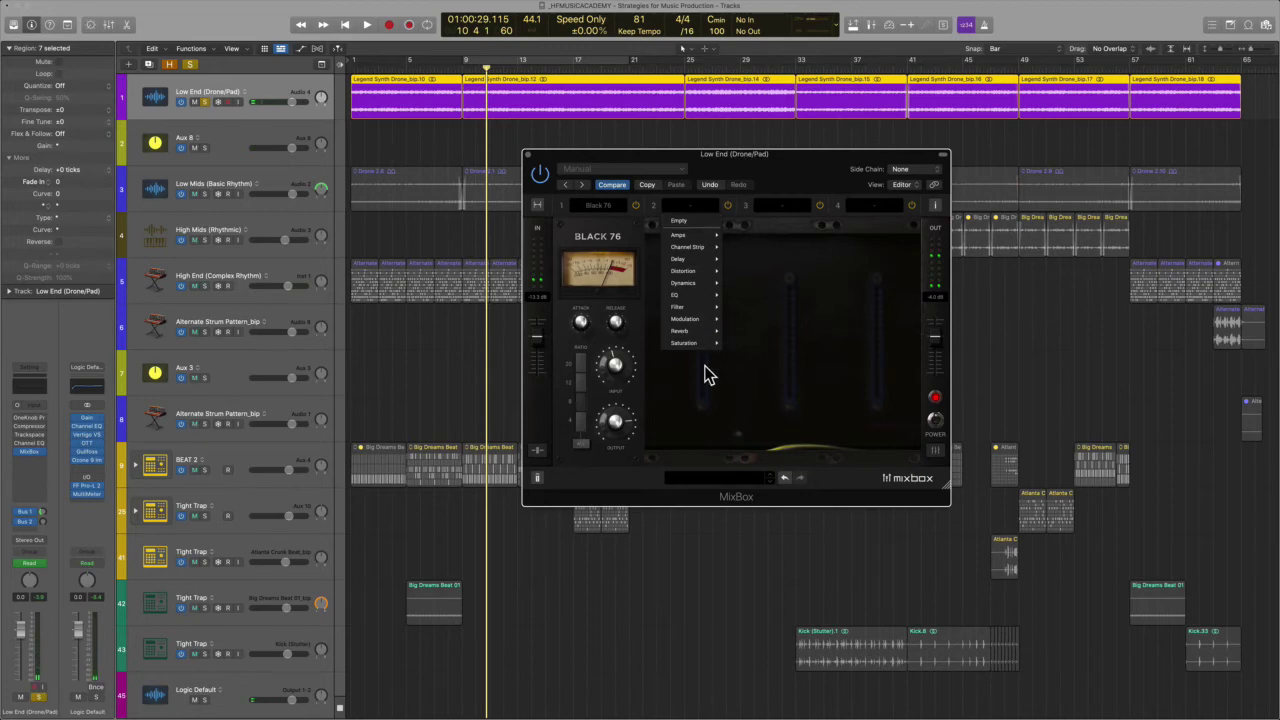
mouse_move(702, 345)
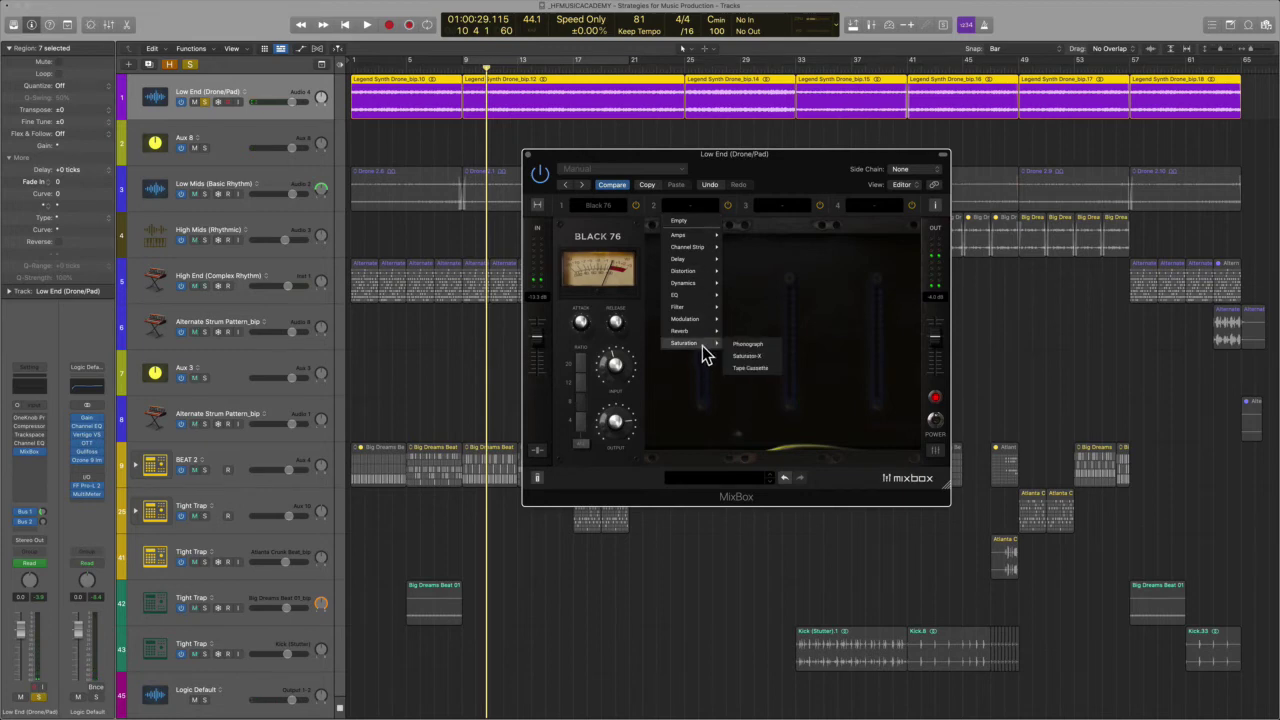
left_click(771, 353)
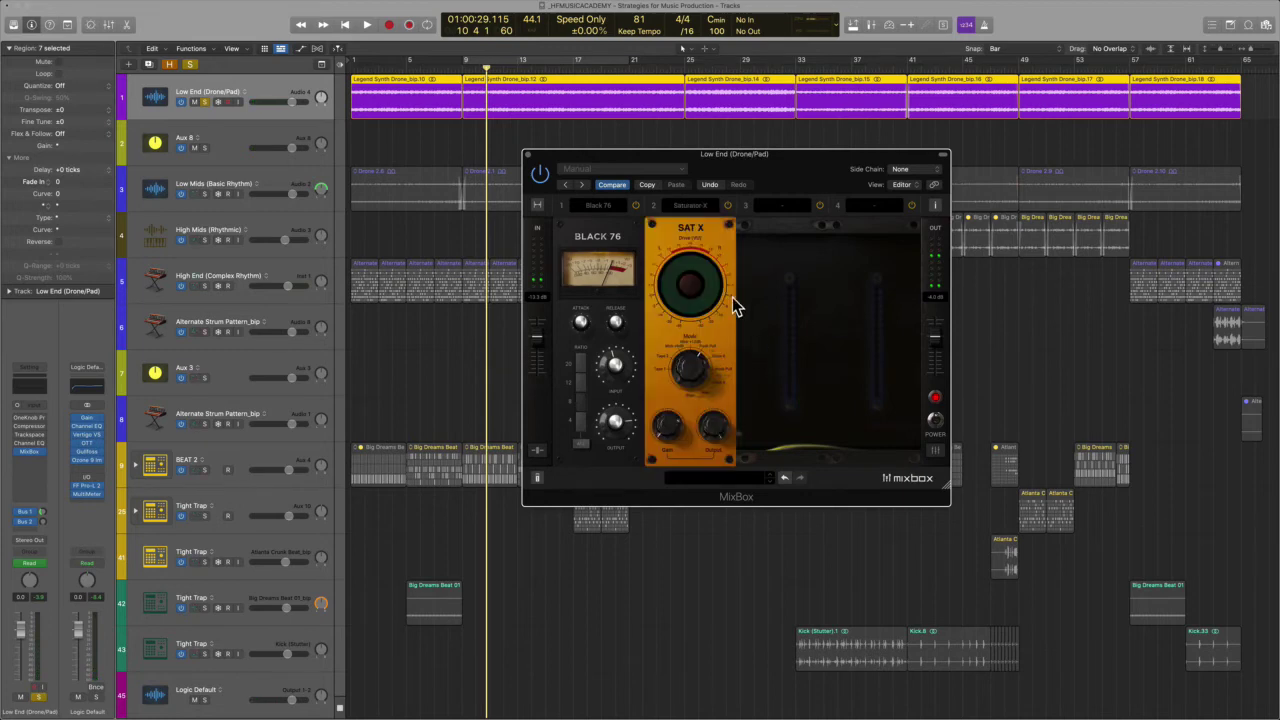
left_click_drag(755, 163, 745, 232)
- Play the soloed drone, reduce Saturator-X's gain to +0.6 dB and change its mode to Mstr +12dB
key("space")
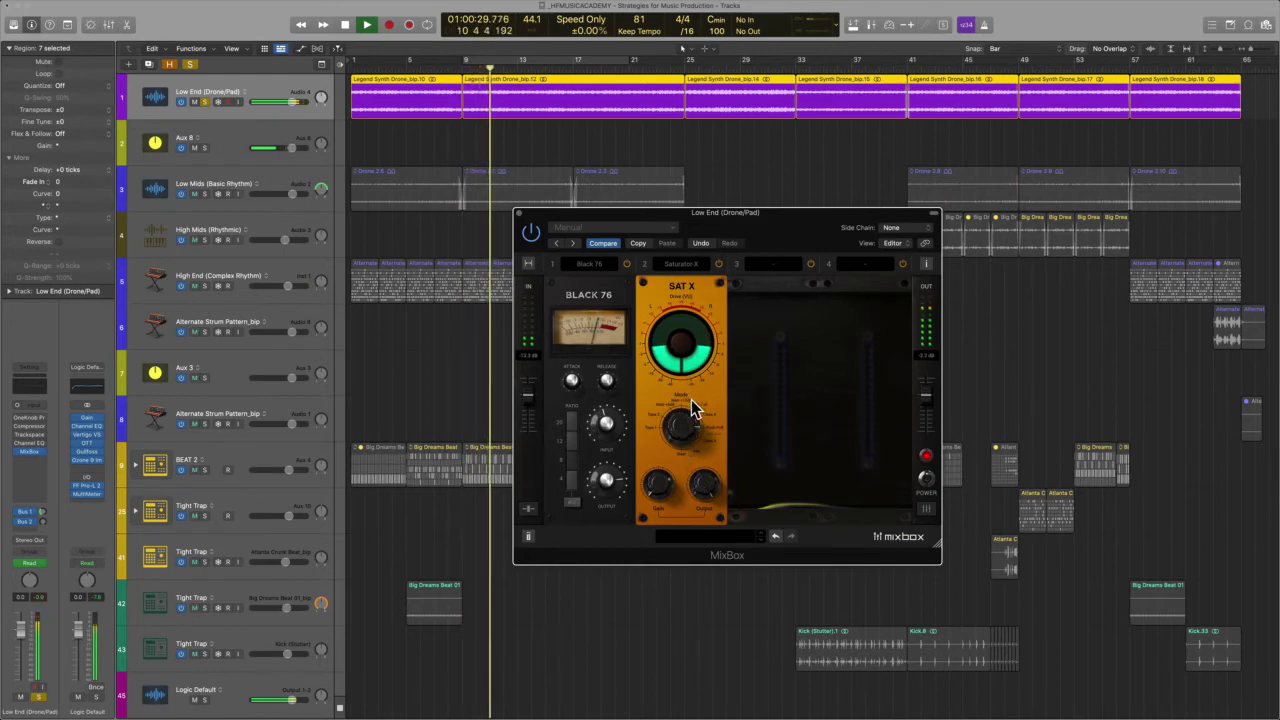
mouse_move(669, 490)
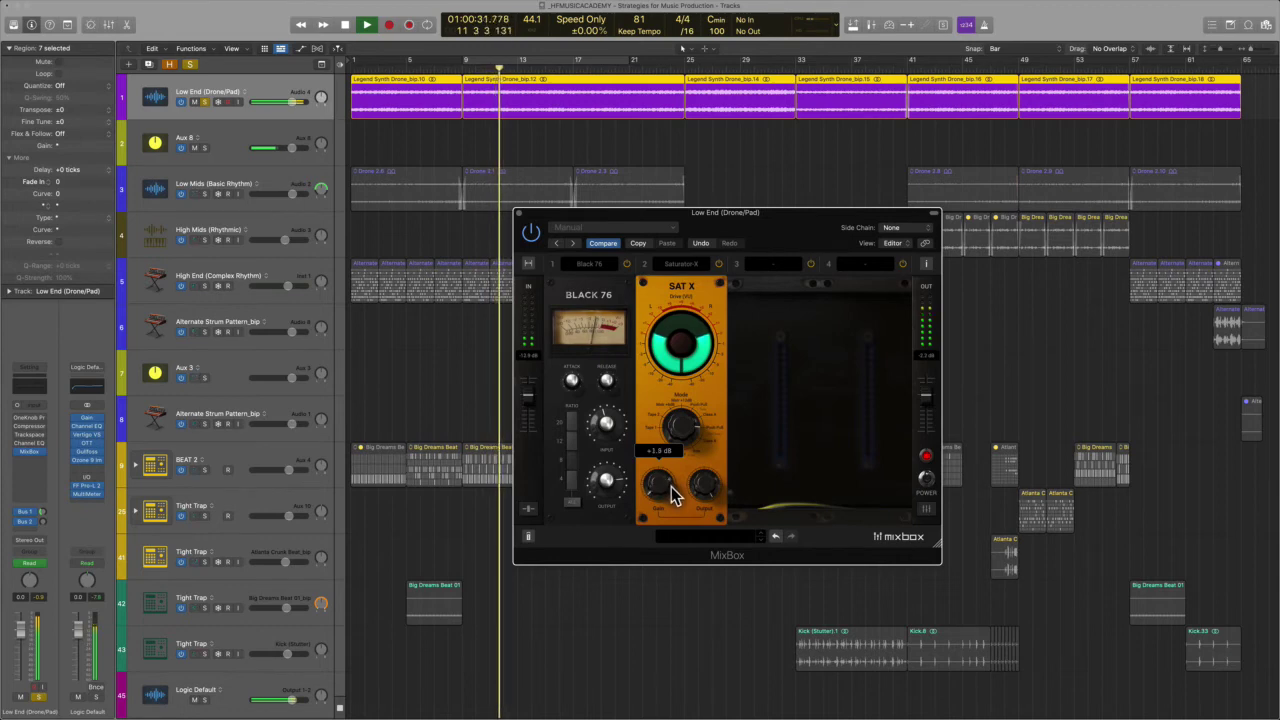
left_click_drag(671, 487, 678, 500)
key("space")
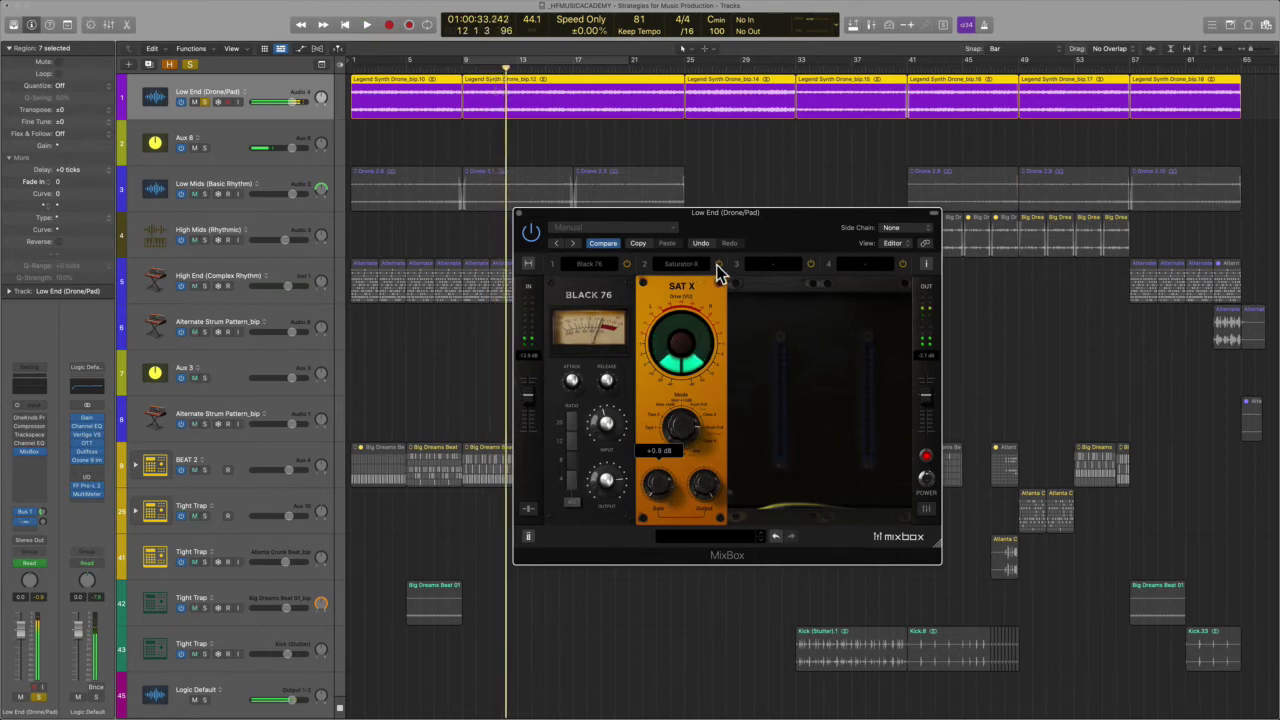
key("space")
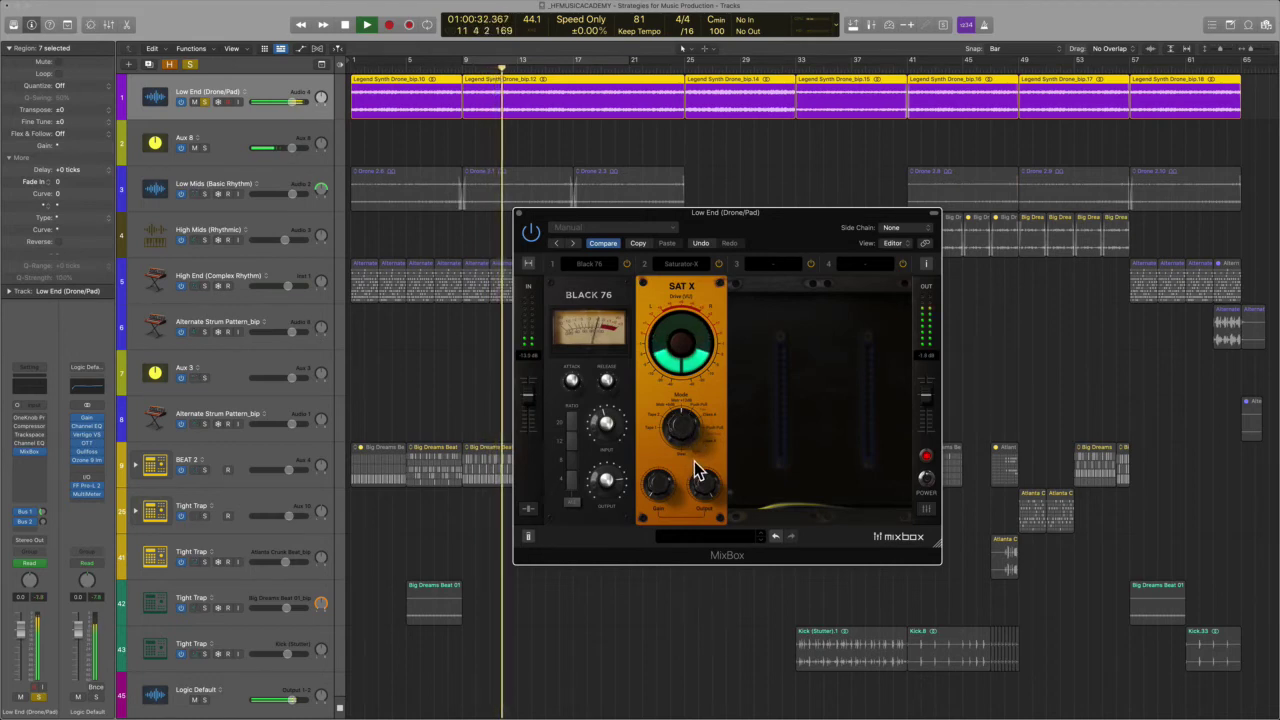
key("space")
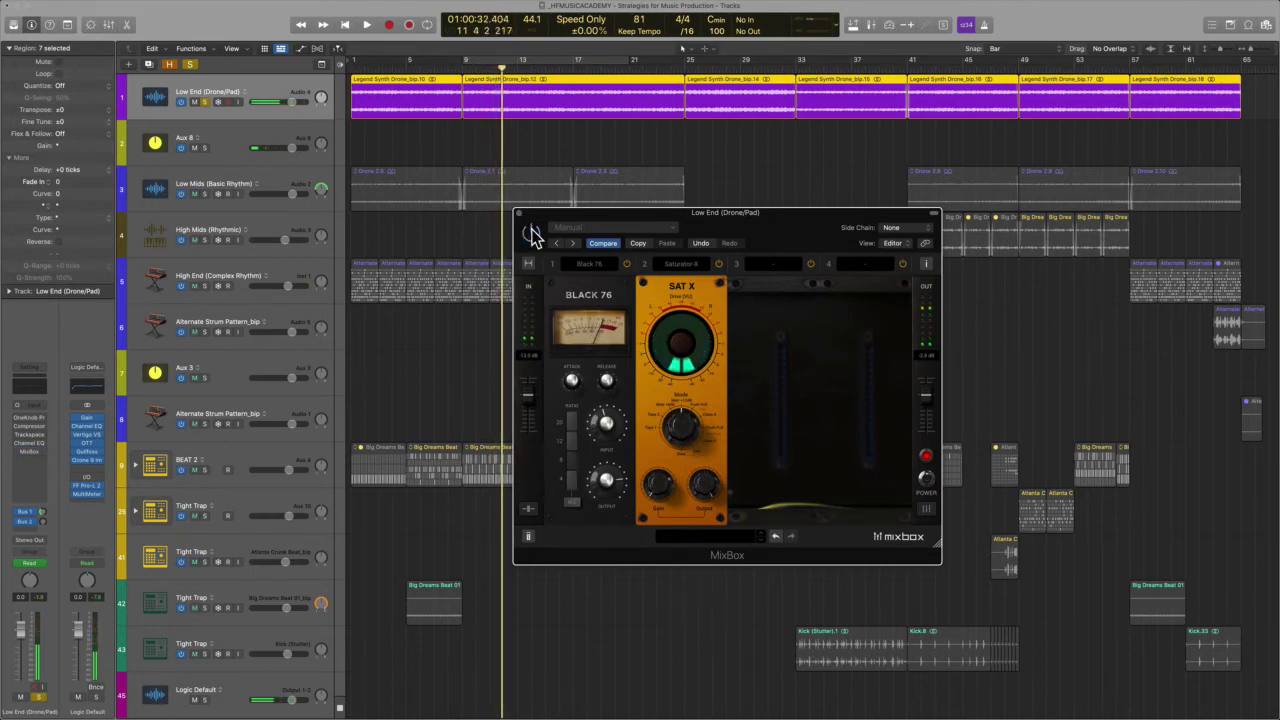
- Unsolo Low End (Drone/Pad), audition MixBox bypassed and active in the full mix, and set its output level to -1 dB
left_click(206, 102)
left_click_drag(747, 213, 805, 241)
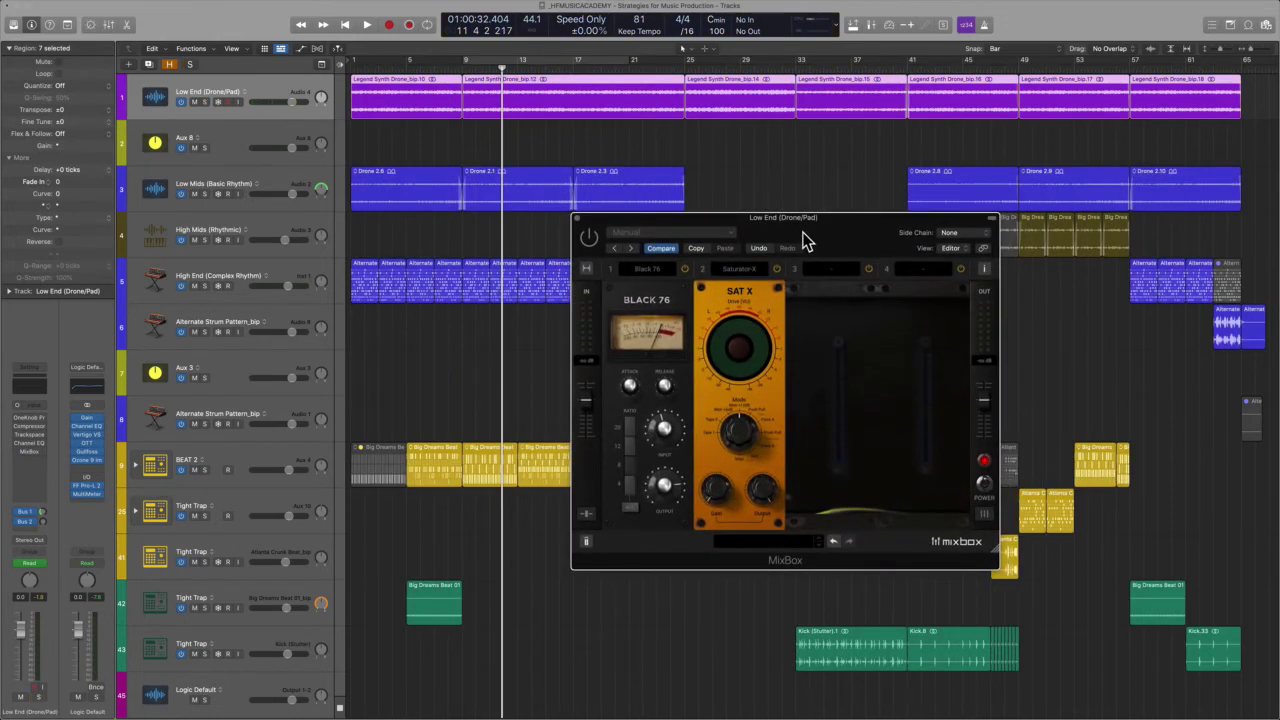
key("space")
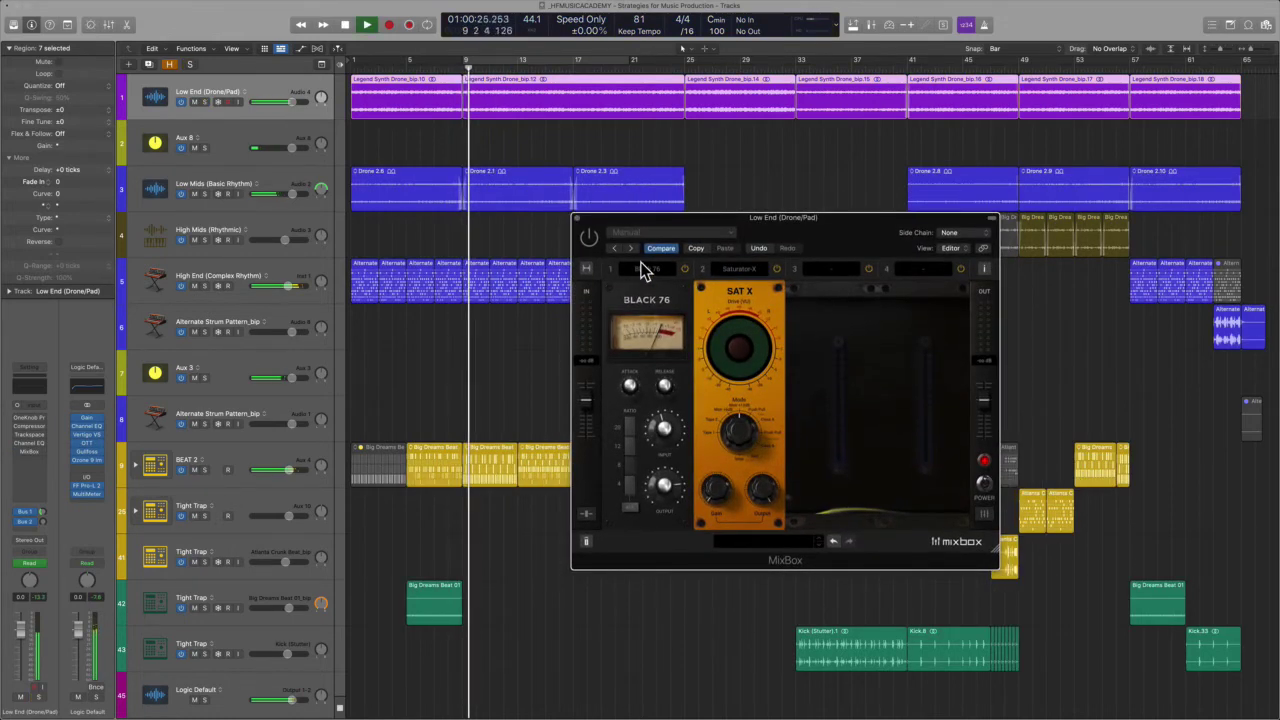
left_click(590, 243)
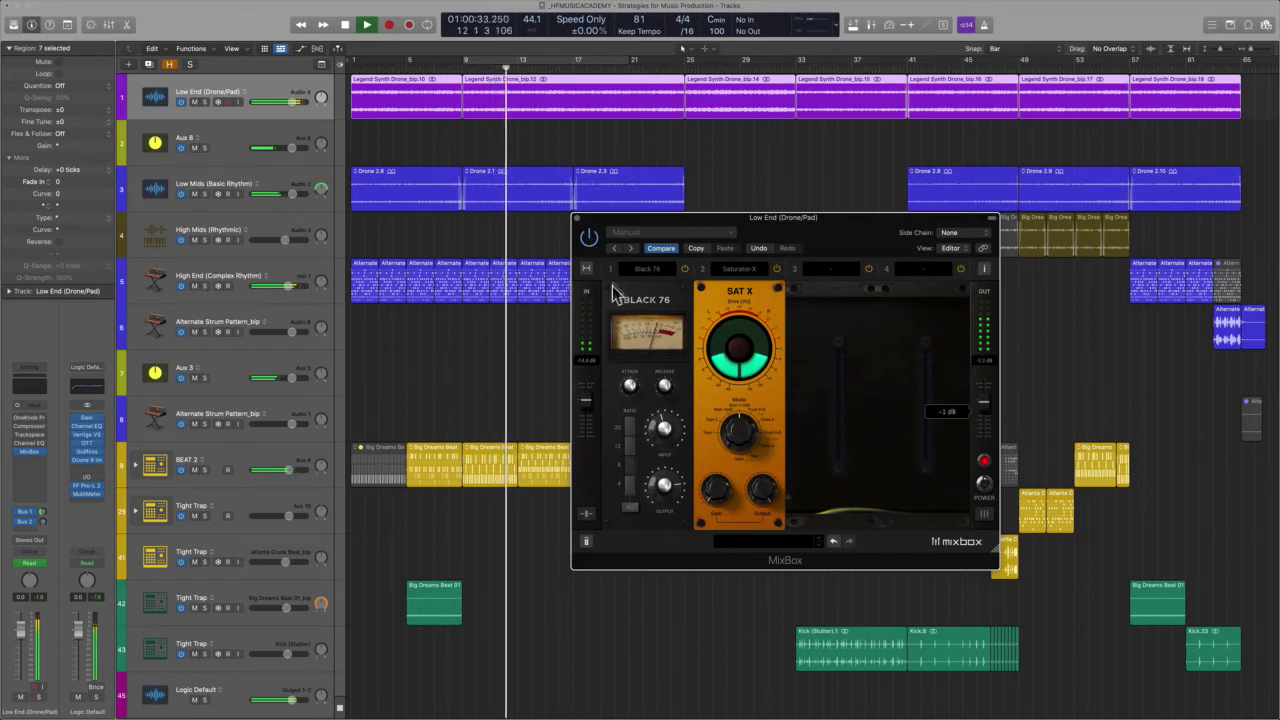
- Bypass MixBox for comparison, lower its input level slightly, then re-enable it and stop playback
left_click(589, 241)
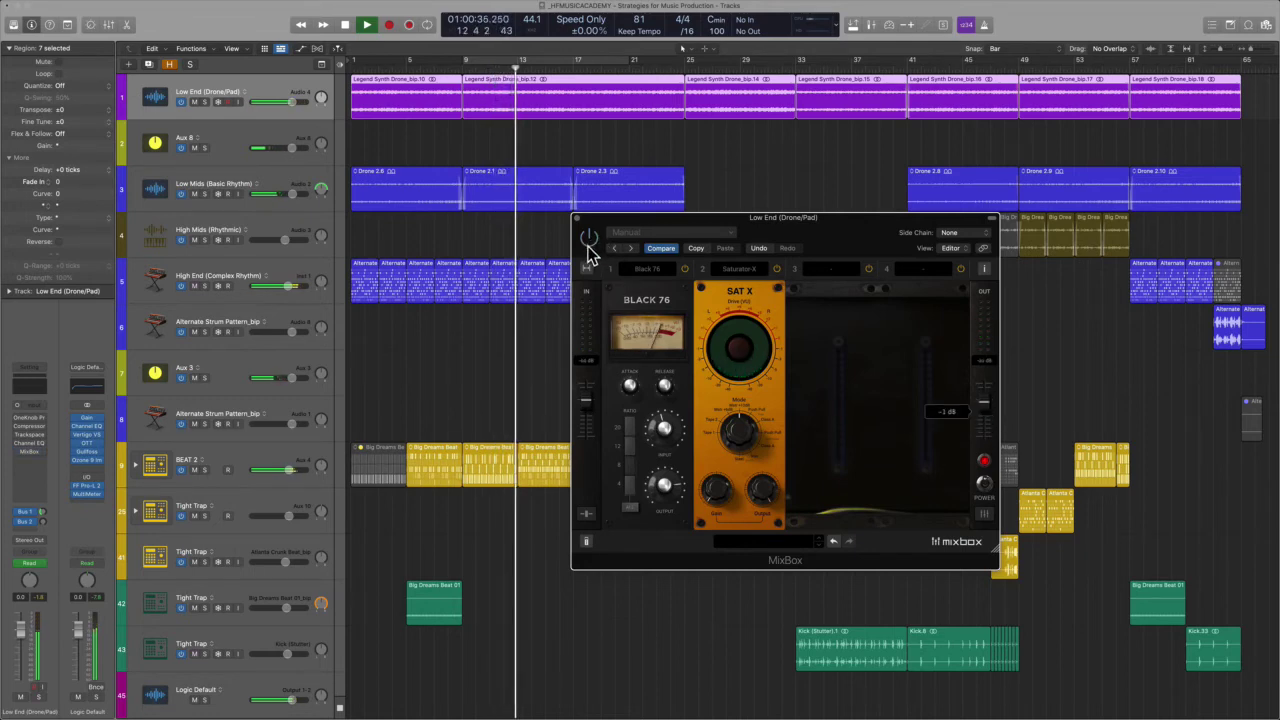
mouse_move(590, 410)
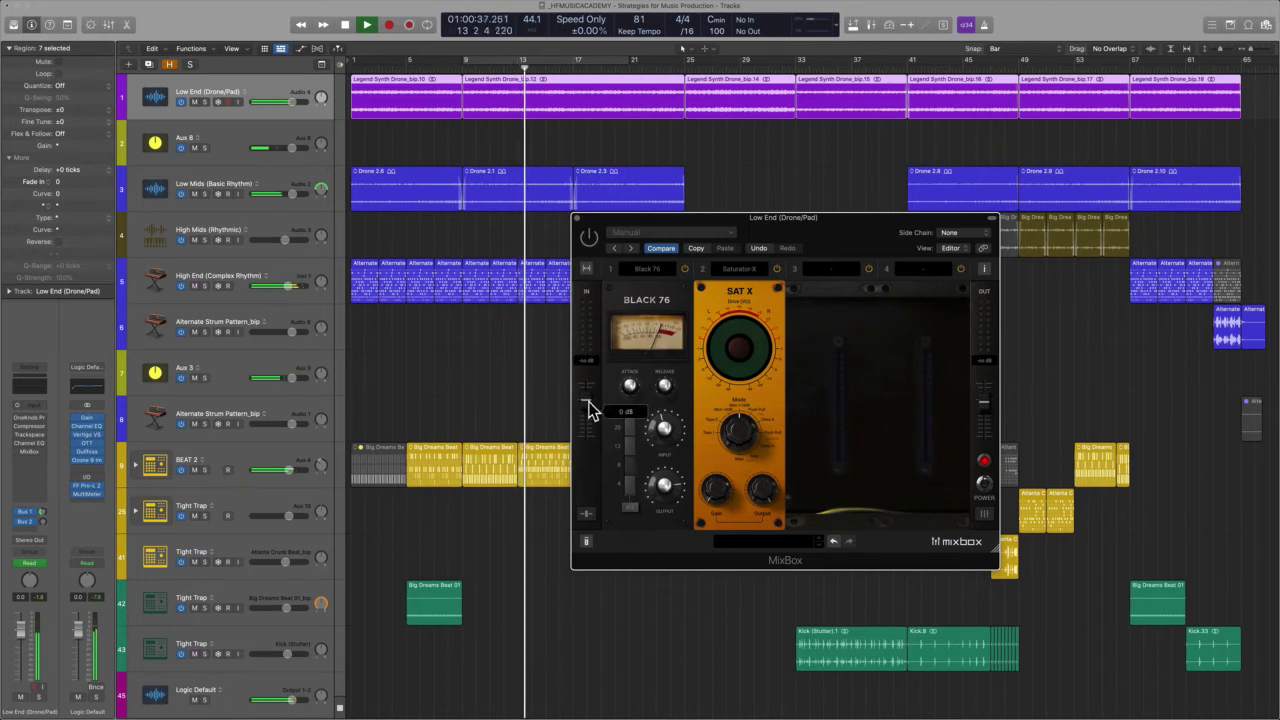
left_click(590, 240)
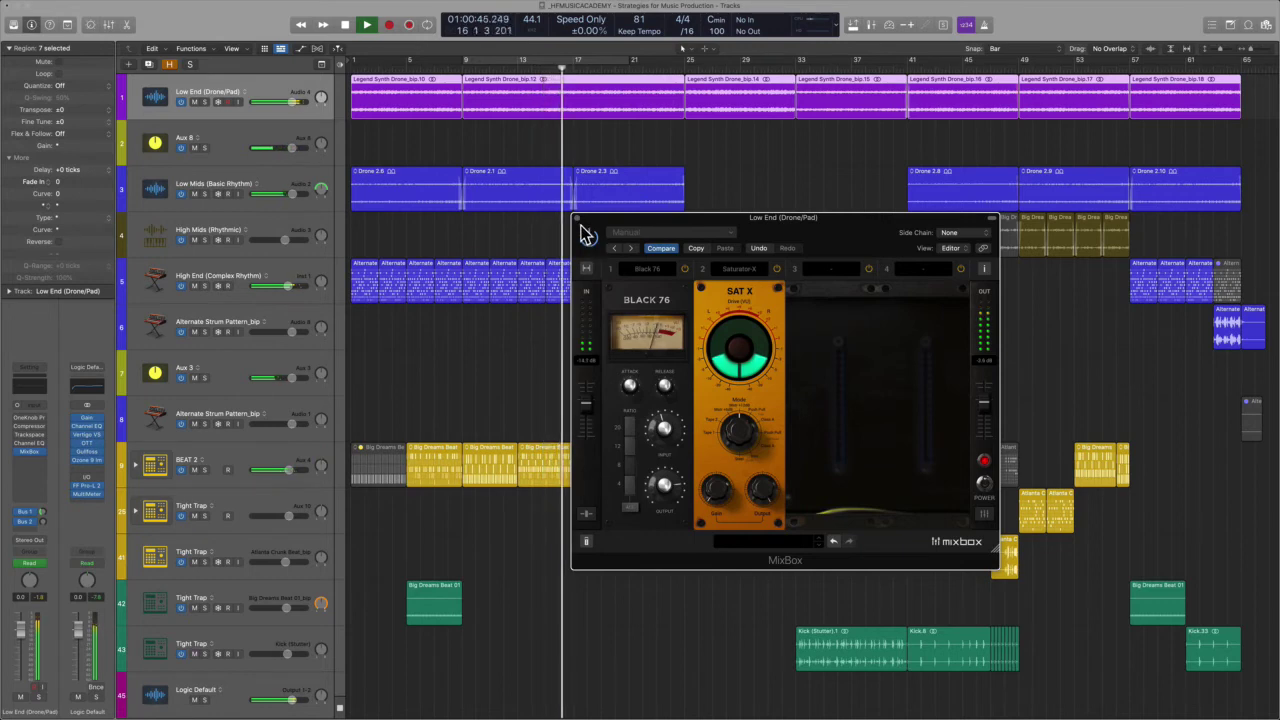
key("space")
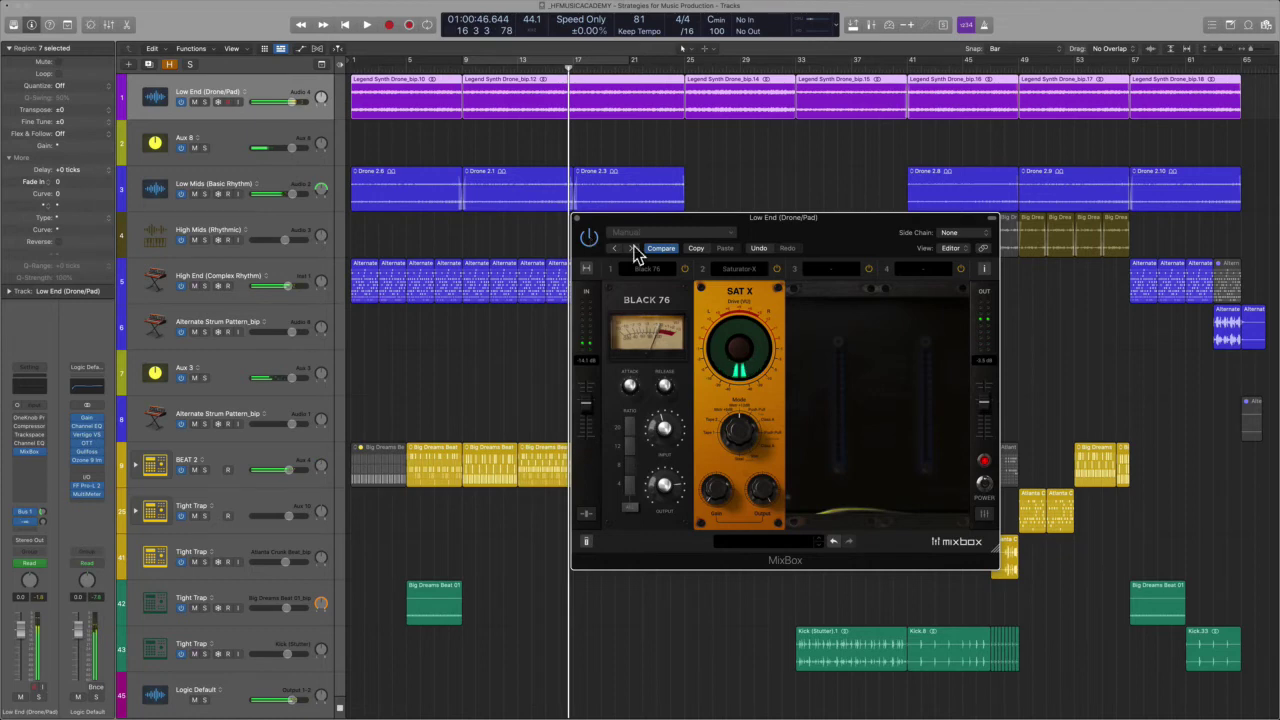
- Load the Parametric EQ module into MixBox's third slot and move the plug-in window aside
left_click(832, 269)
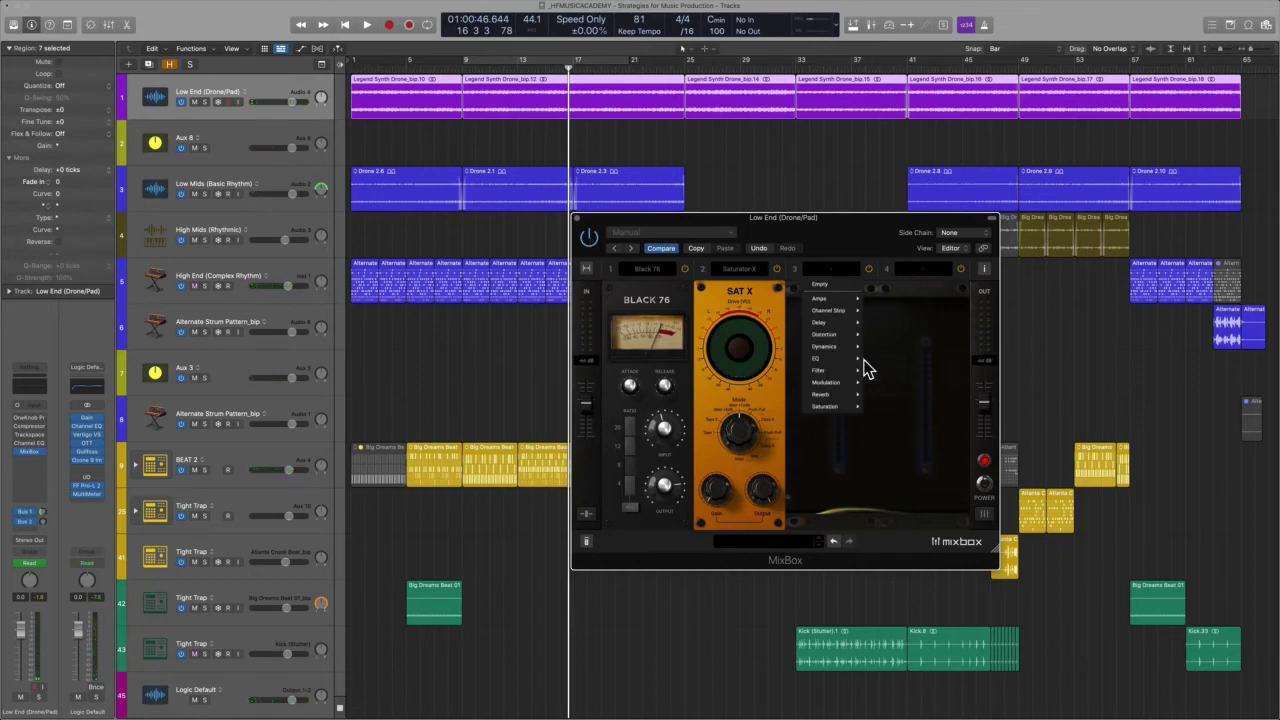
mouse_move(845, 364)
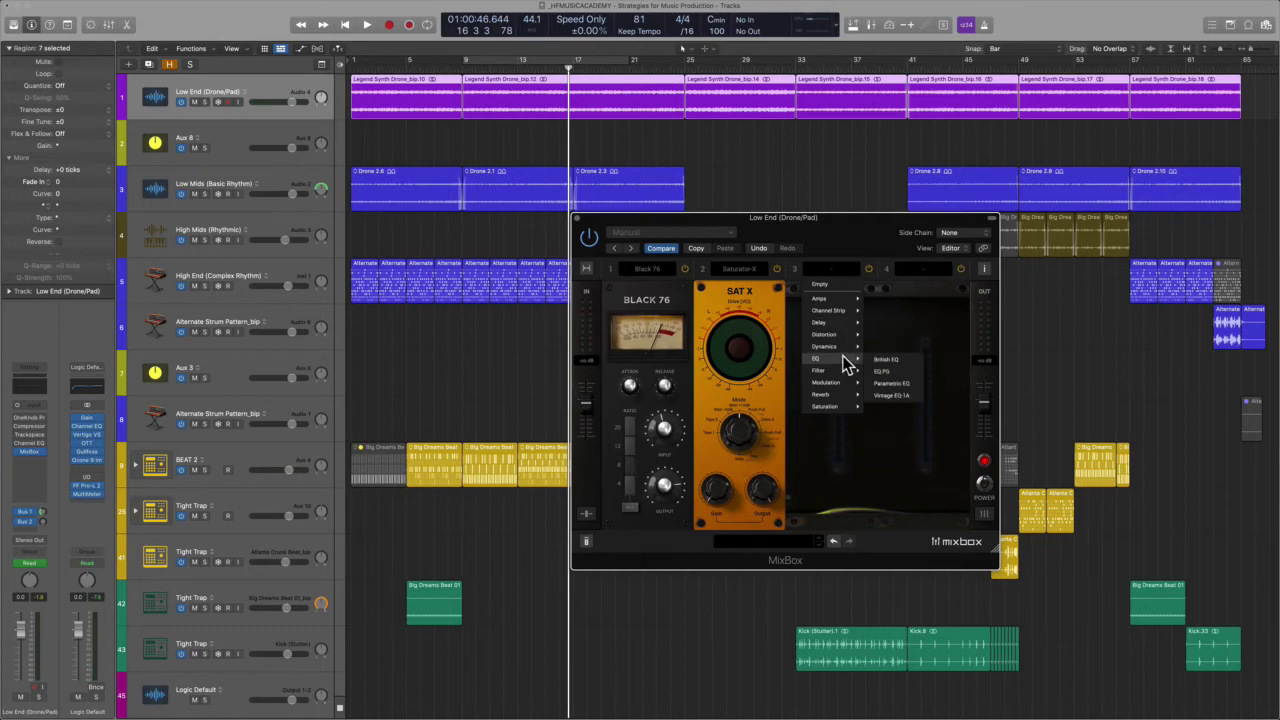
left_click(907, 385)
left_click_drag(829, 252, 588, 305)
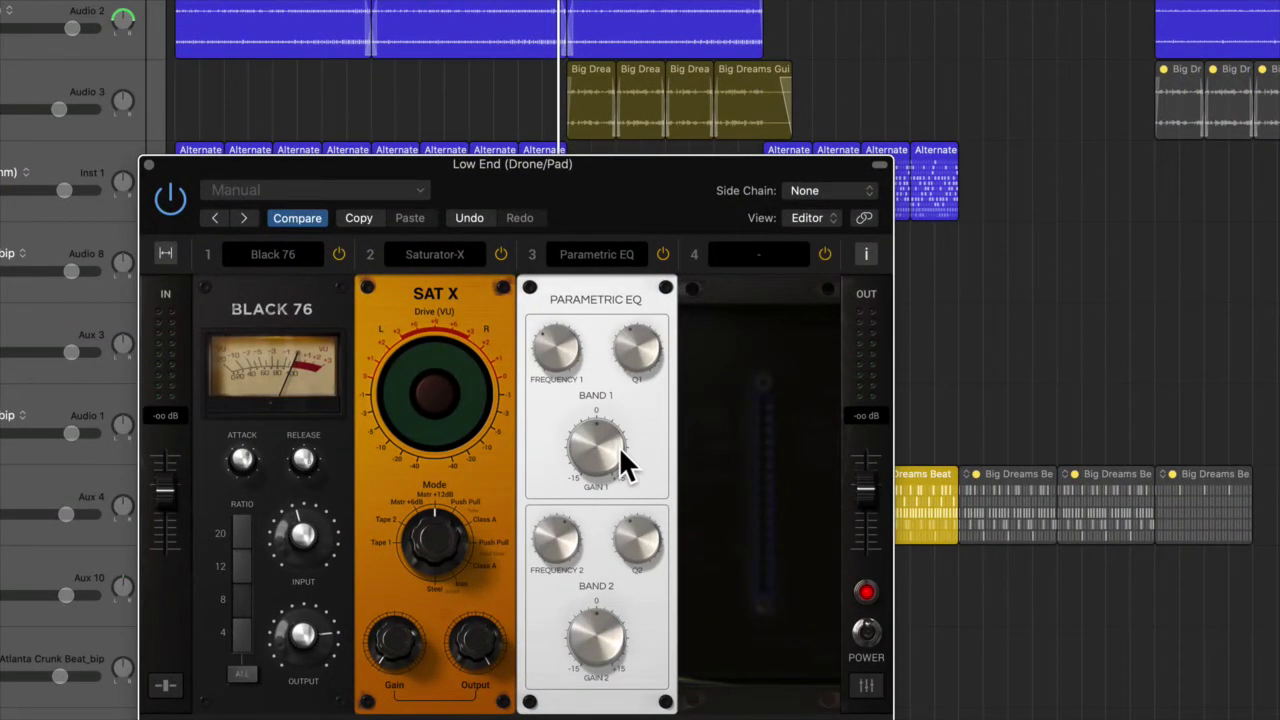
mouse_move(547, 342)
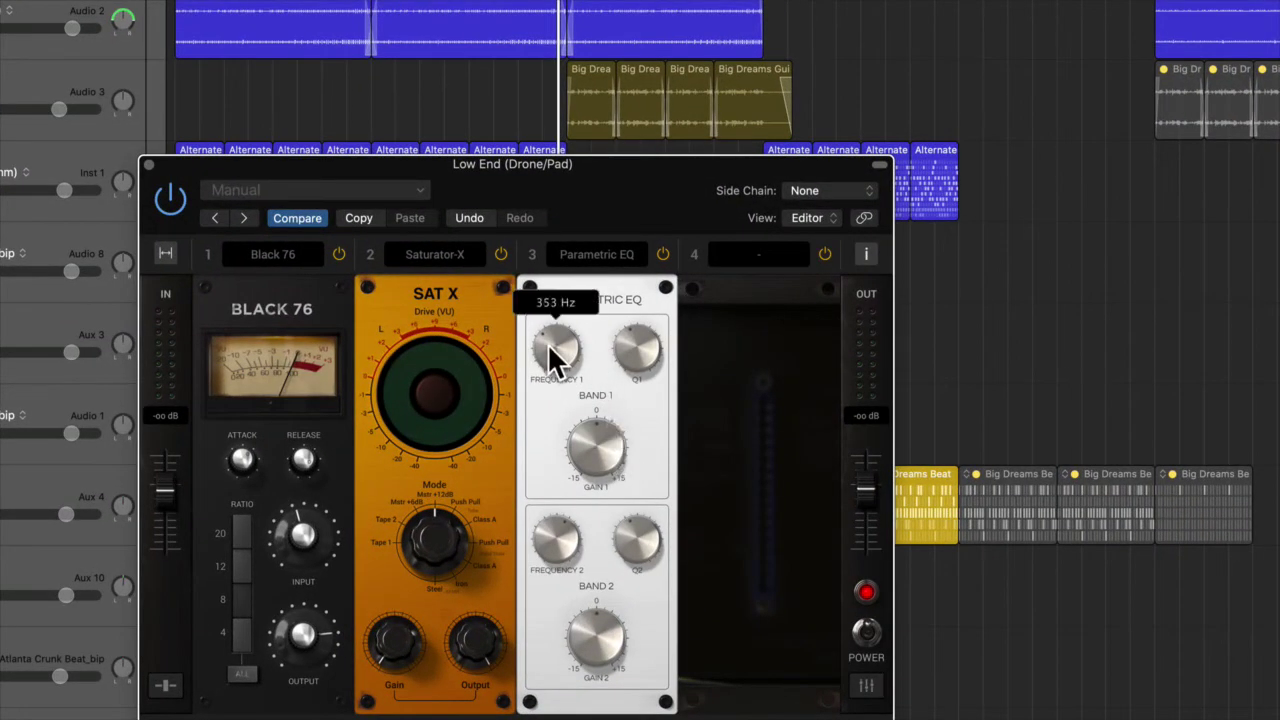
- Play the soloed drone, cut the Parametric EQ's band 1 gain and set its frequency to 621 Hz
left_click_drag(585, 226, 677, 186)
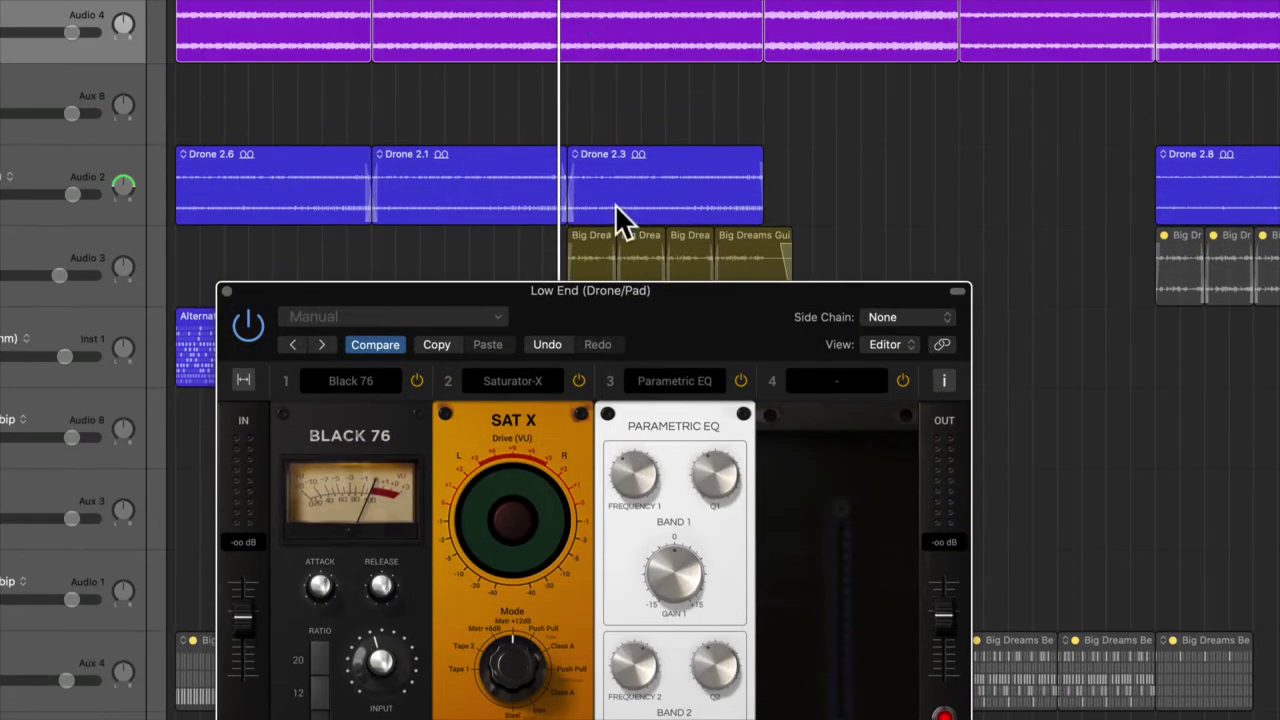
left_click_drag(645, 310, 663, 149)
key("space")
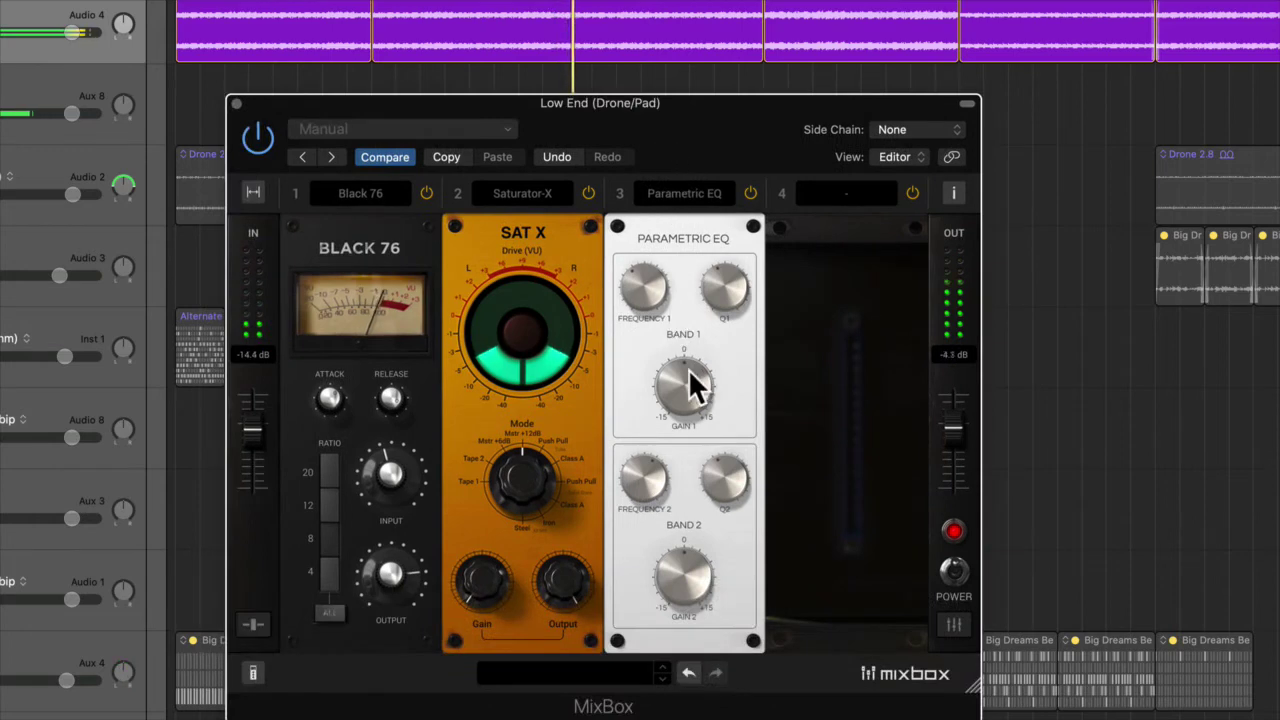
left_click_drag(688, 368, 704, 438)
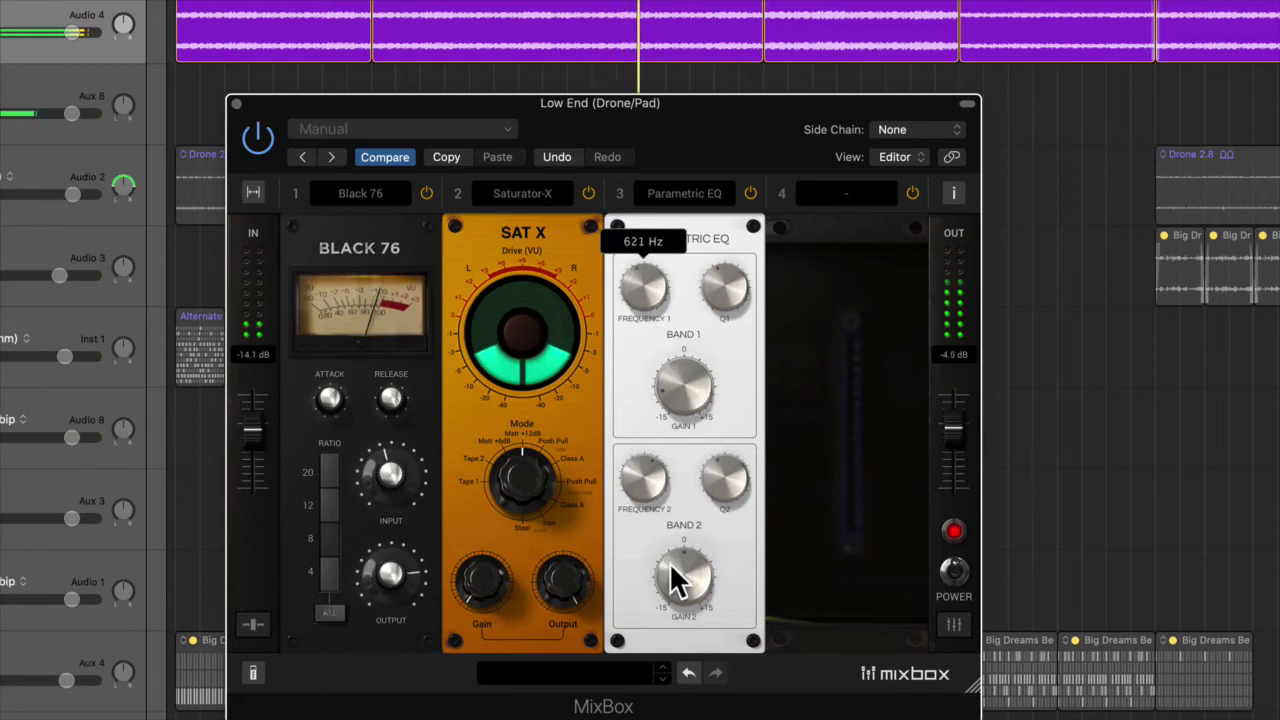
- Adjust the Parametric EQ's band 2 frequency and cut the band 2 gain on the drone
mouse_move(648, 478)
left_click_drag(644, 466, 650, 481)
mouse_move(688, 578)
left_click_drag(688, 578, 717, 676)
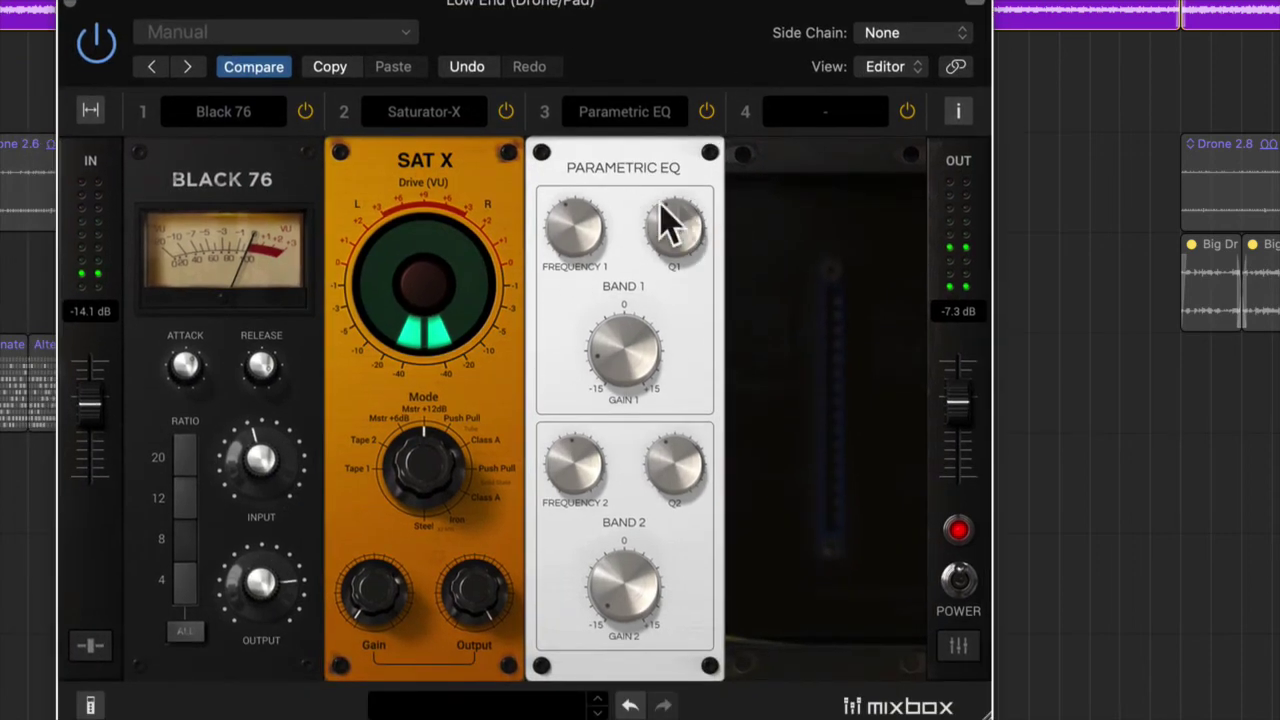
- Load the Slicer modulation module into MixBox's fourth slot and move the plug-in window
left_click(827, 112)
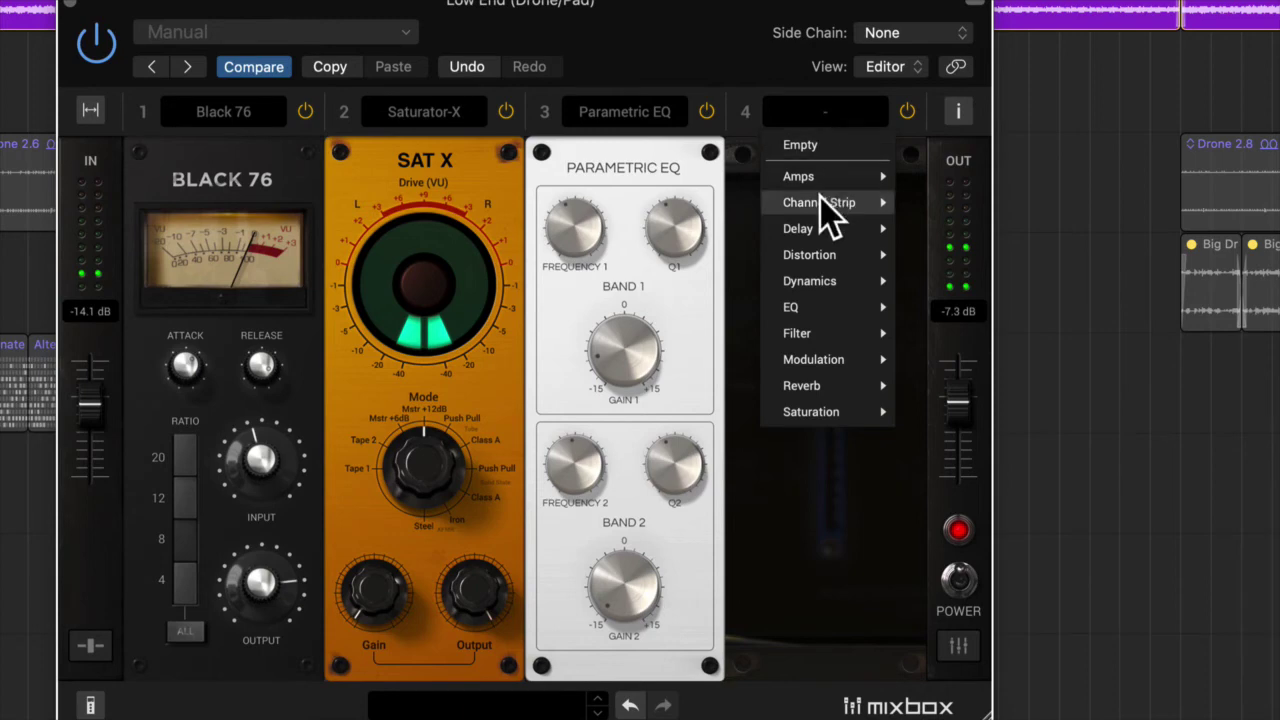
mouse_move(836, 360)
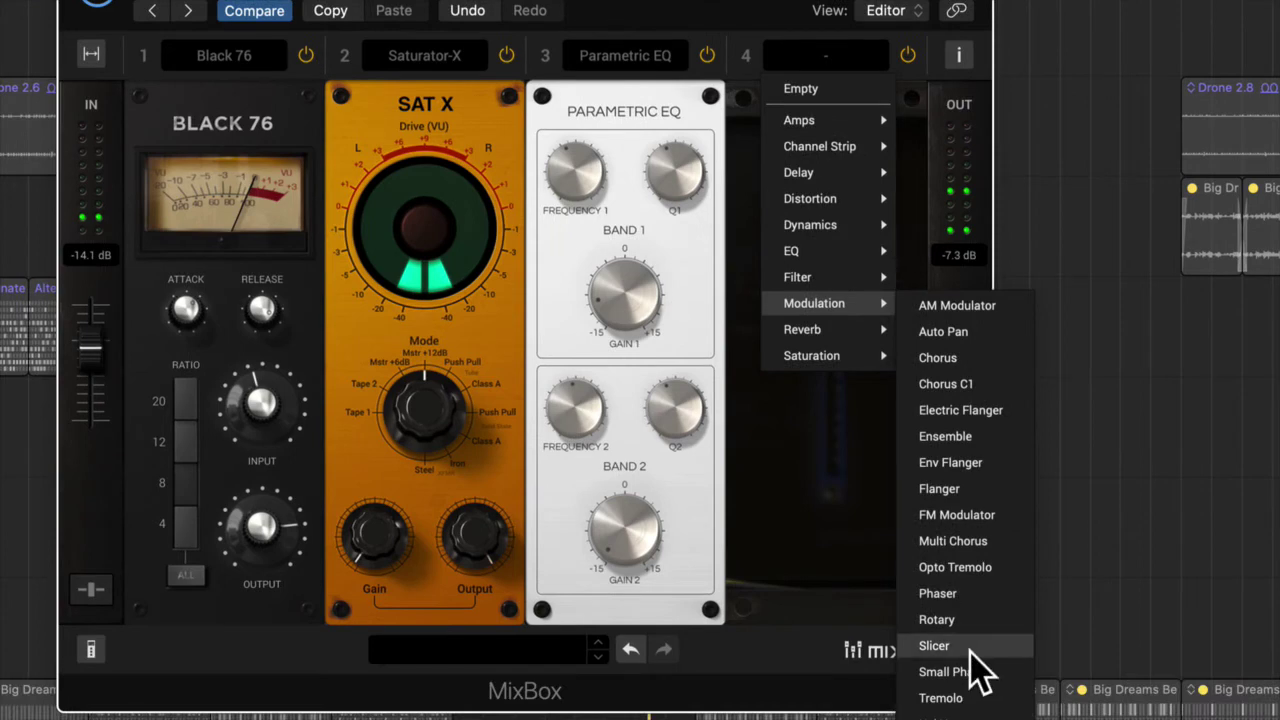
left_click(975, 702)
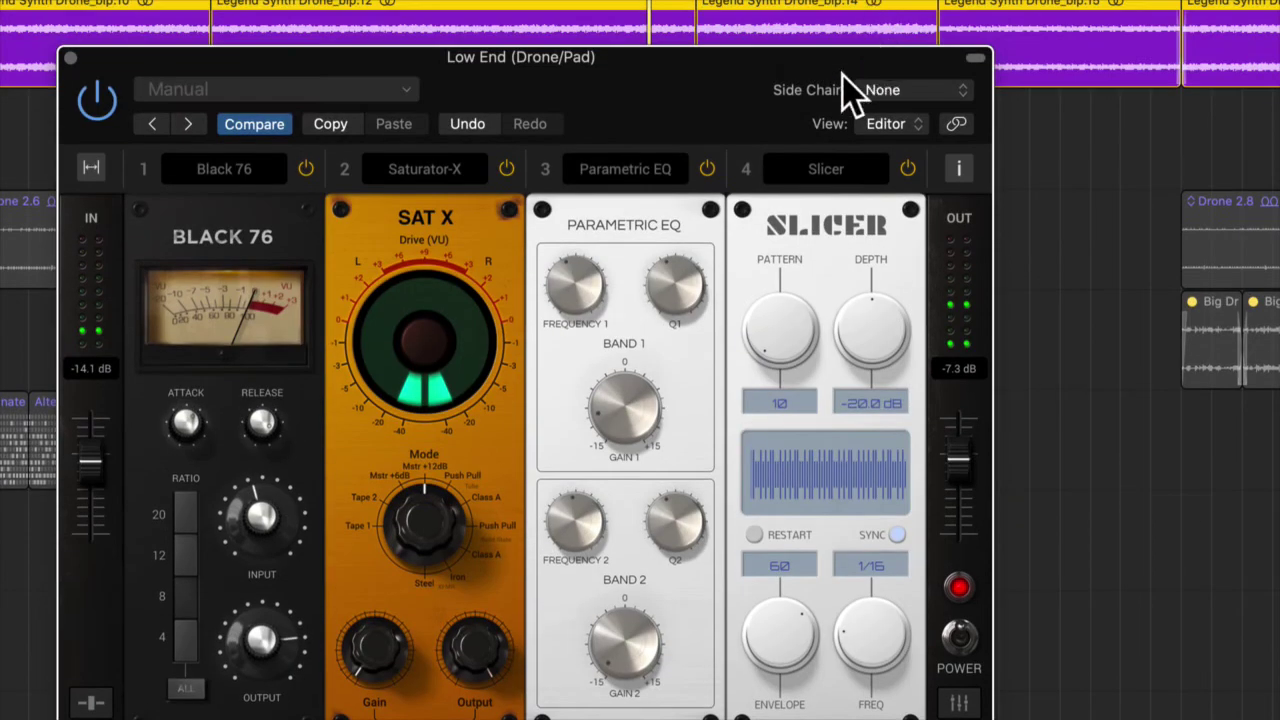
left_click_drag(848, 90, 766, 70)
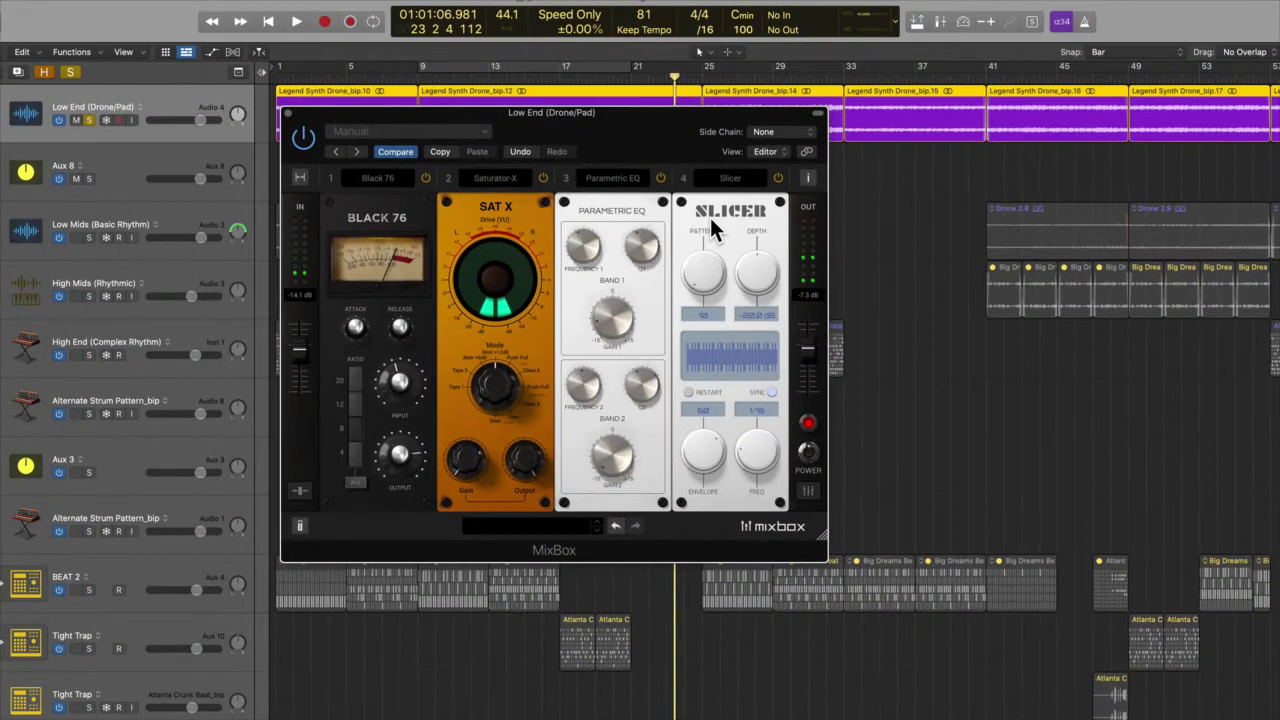
- Set the cycle range to the Legend Synth Drone_bip.14 region on Low End (Drone/Pad) and start playback
left_click_drag(720, 110, 768, 190)
left_click(769, 124)
key("u")
key("space")
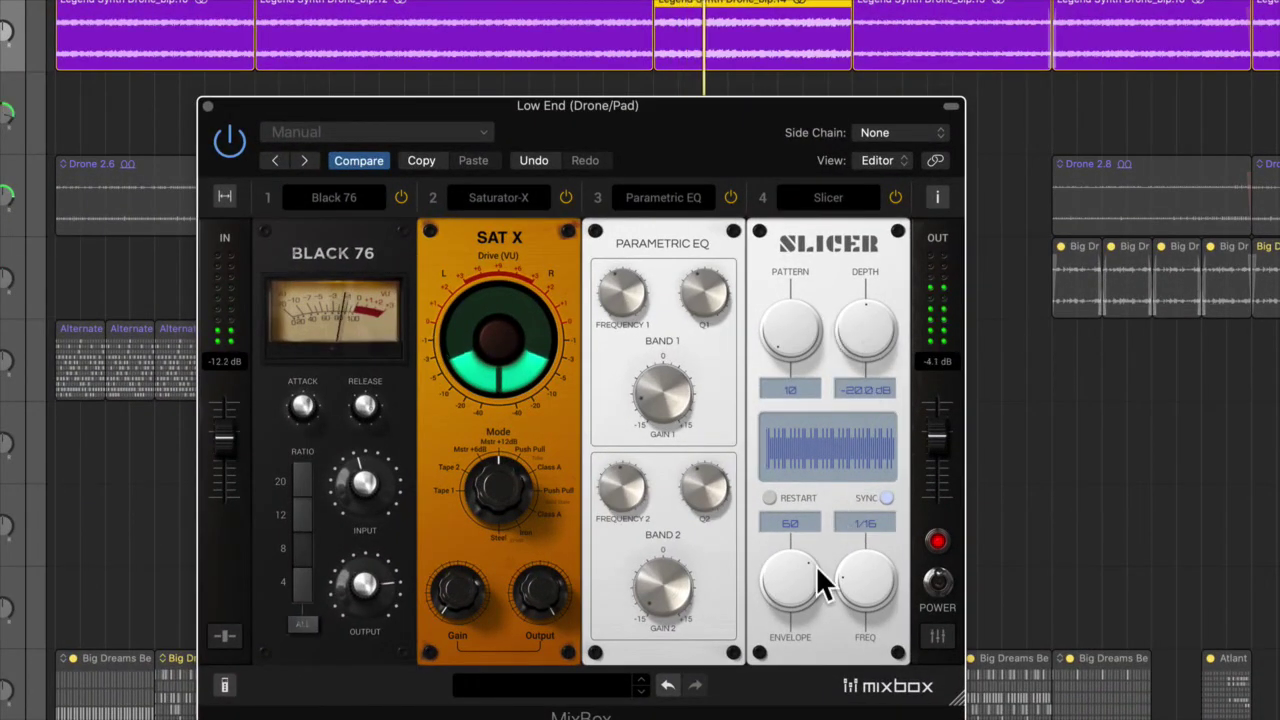
- Audition different Slicer envelope amounts on the drone and set the envelope to 35
left_click_drag(796, 573, 791, 537)
left_click_drag(800, 600, 826, 641)
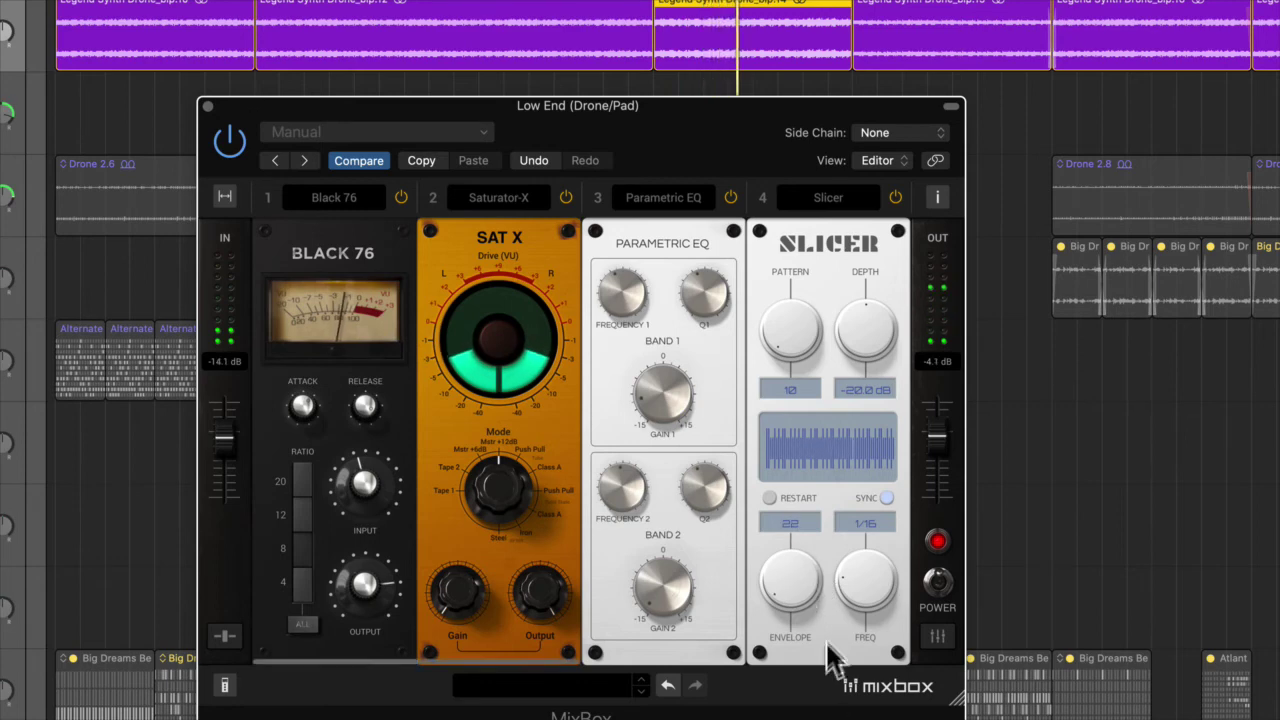
mouse_move(804, 570)
left_mouse_down()
mouse_move(803, 551)
mouse_move(804, 563)
left_mouse_up()
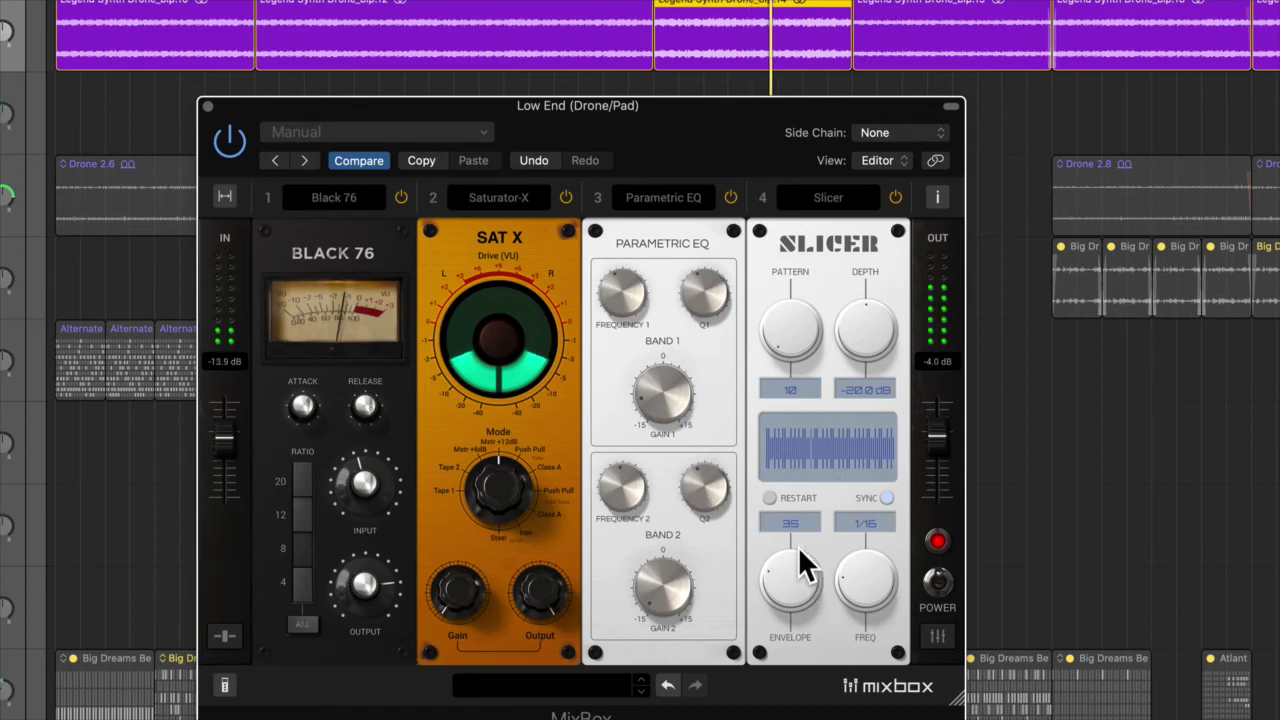
- Set the Slicer's depth to -16.5 dB, try different Slicer patterns, and stop playback
left_click_drag(873, 295, 870, 375)
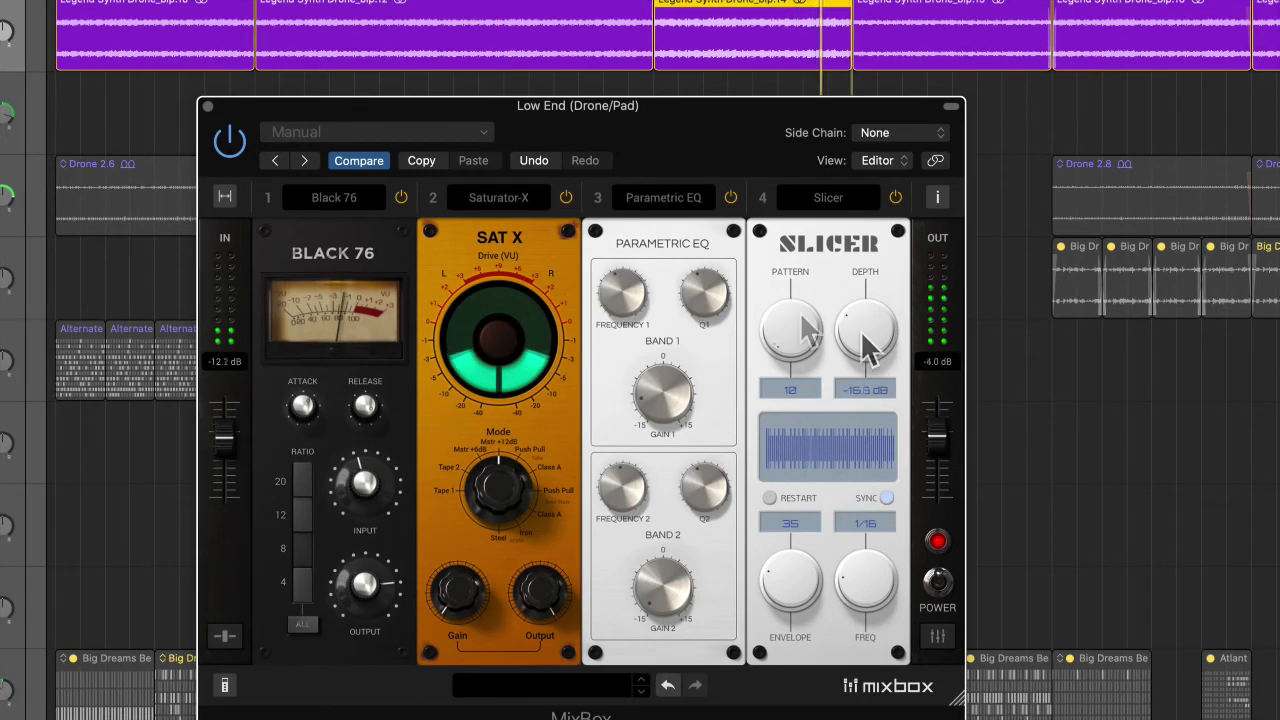
left_click_drag(789, 337, 804, 323)
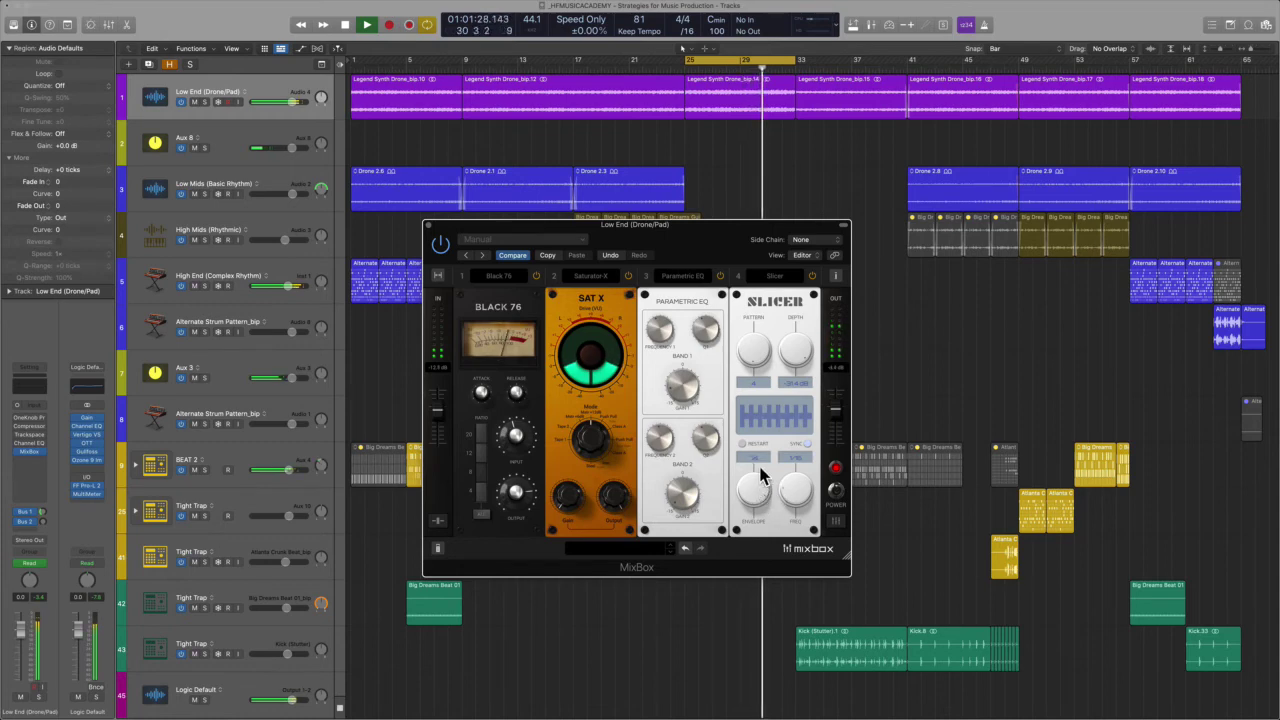
key("space")
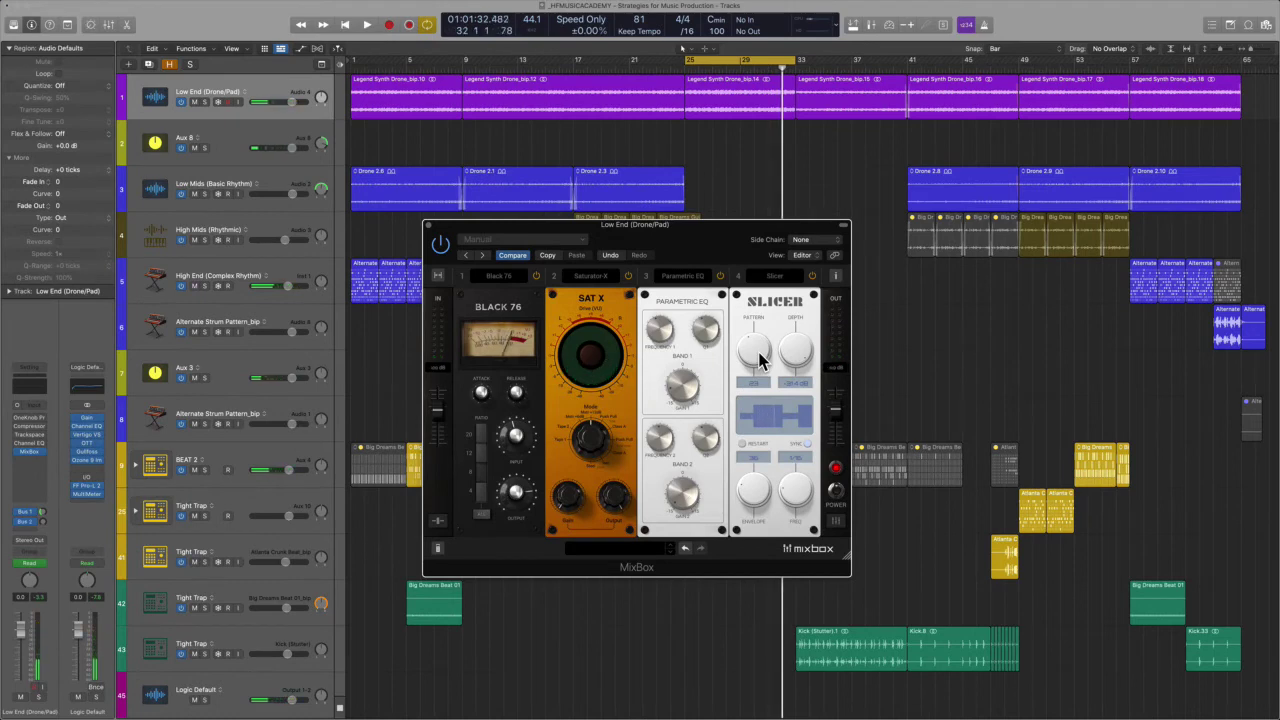
- Browse the module categories available for MixBox's fourth slot, including the filters
left_click(776, 277)
mouse_move(786, 401)
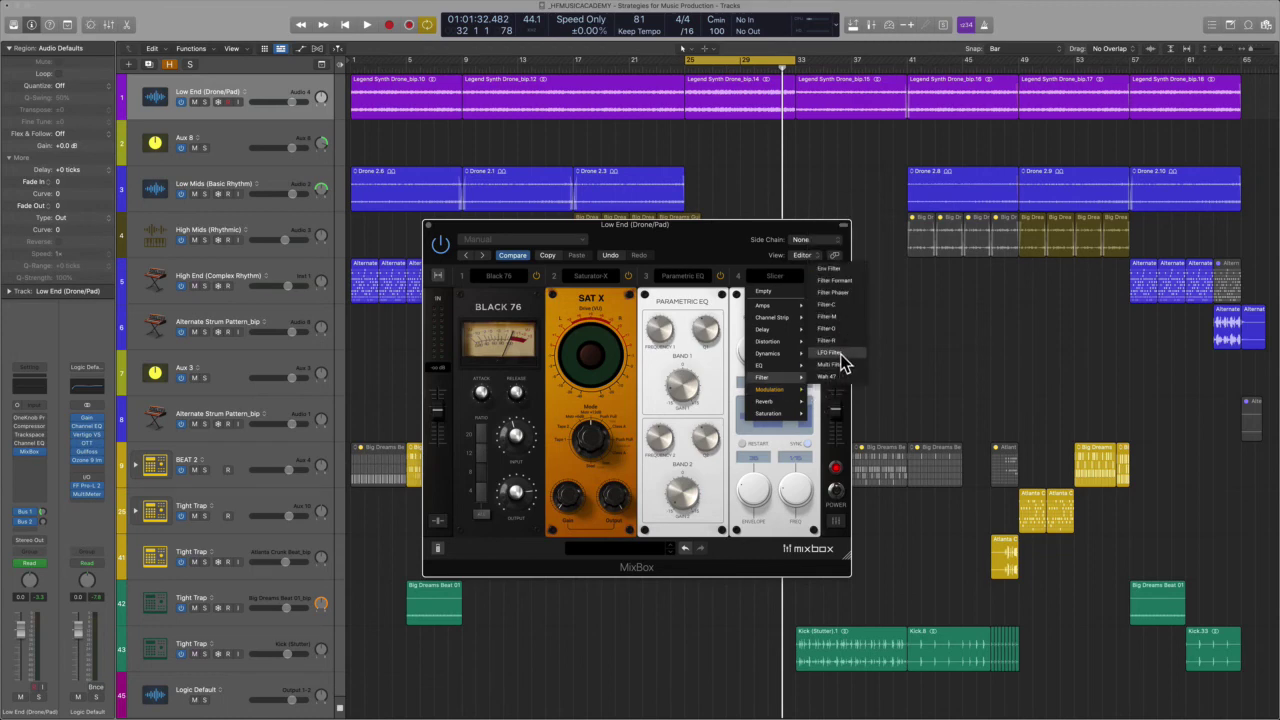
left_click(840, 354)
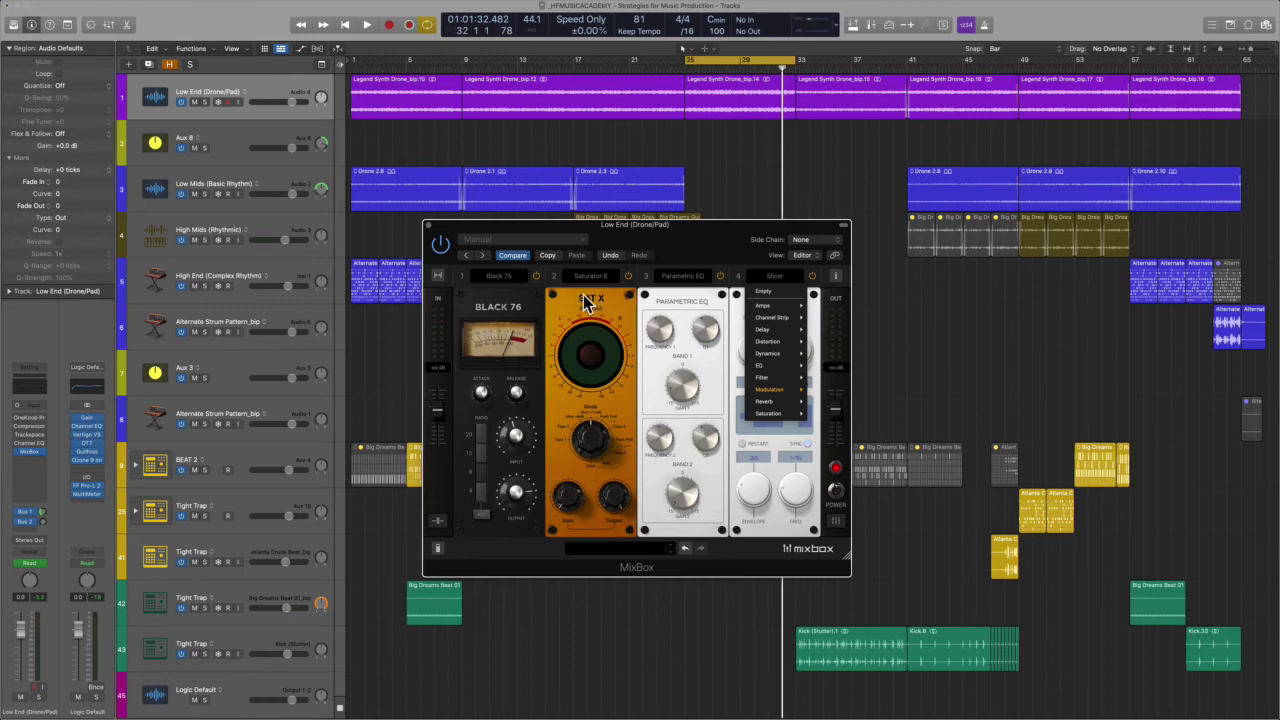
- Close the MixBox window, turn off cycle mode and return the playhead to the project start
left_click(428, 228)
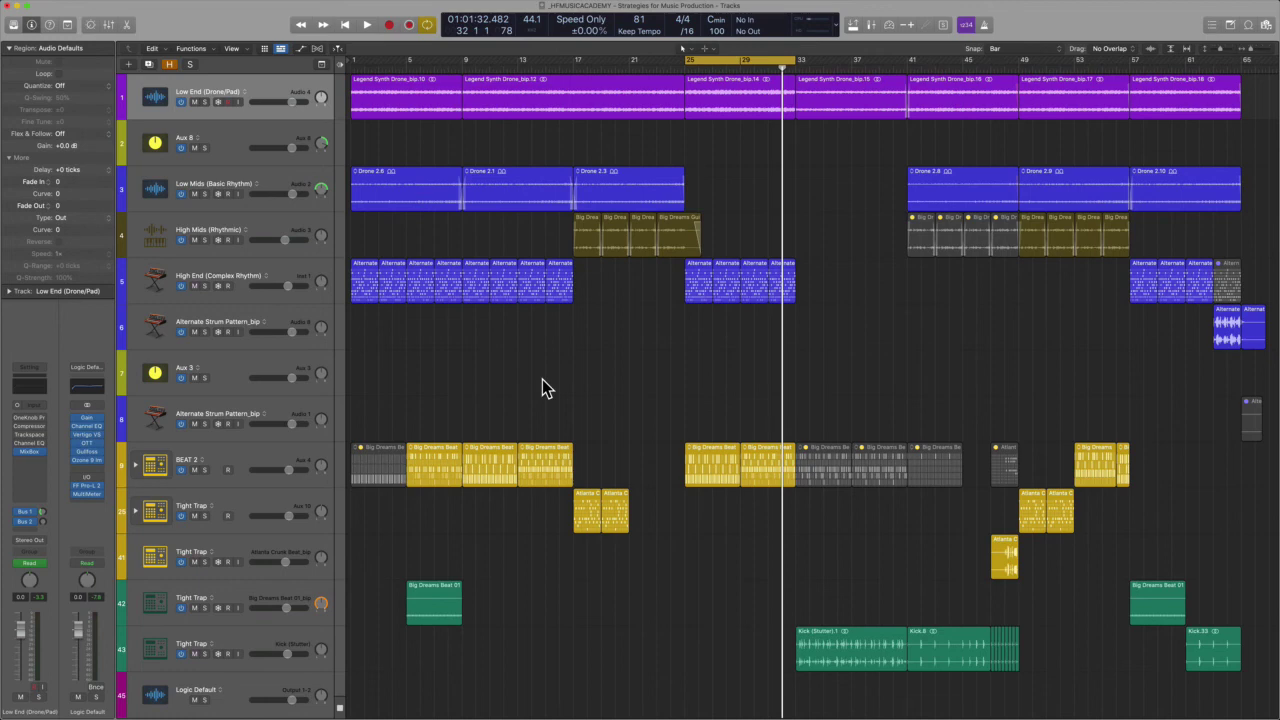
key("c")
key("Return")
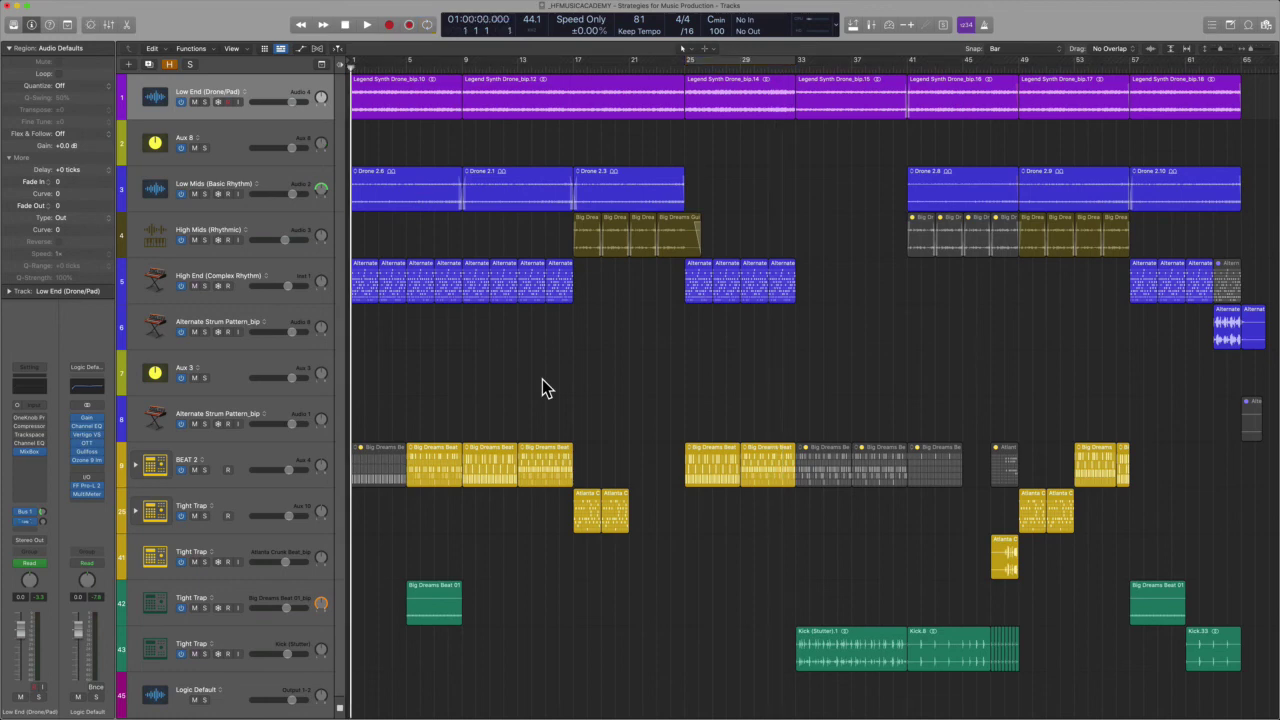